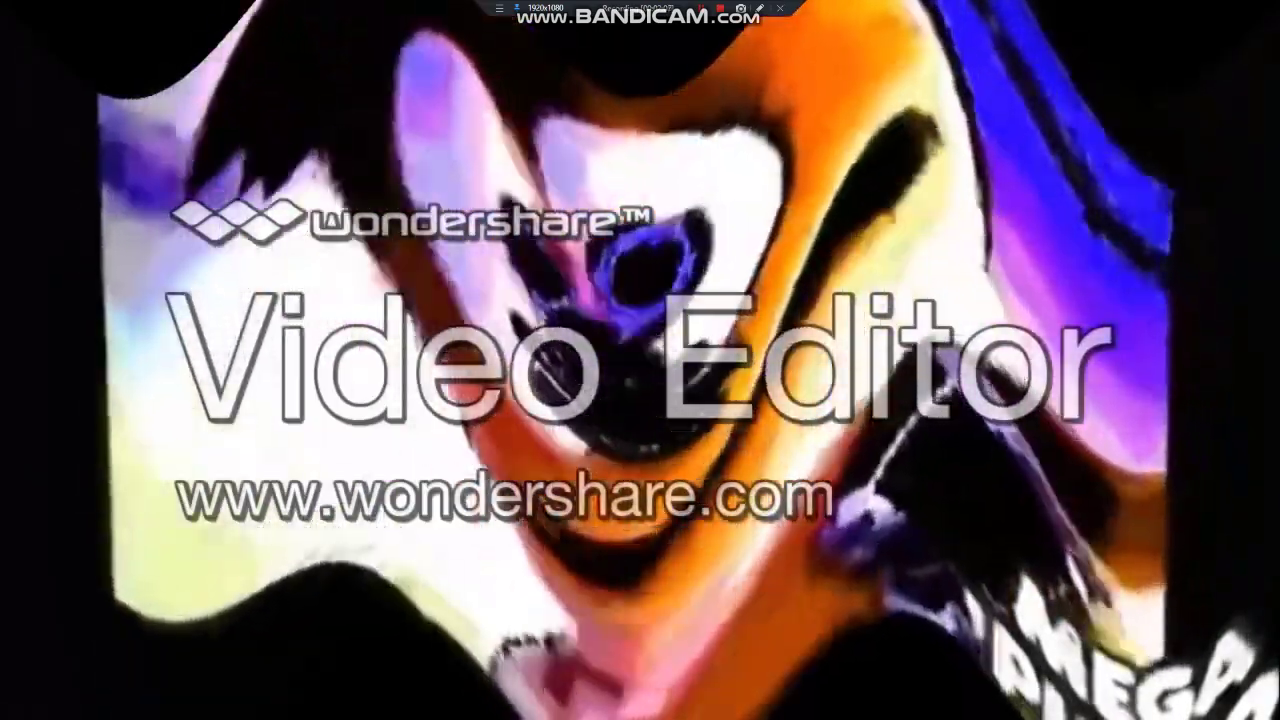
Exit the fullscreen reference video and start a new Filmora movie in full feature mode.
key(Escape)
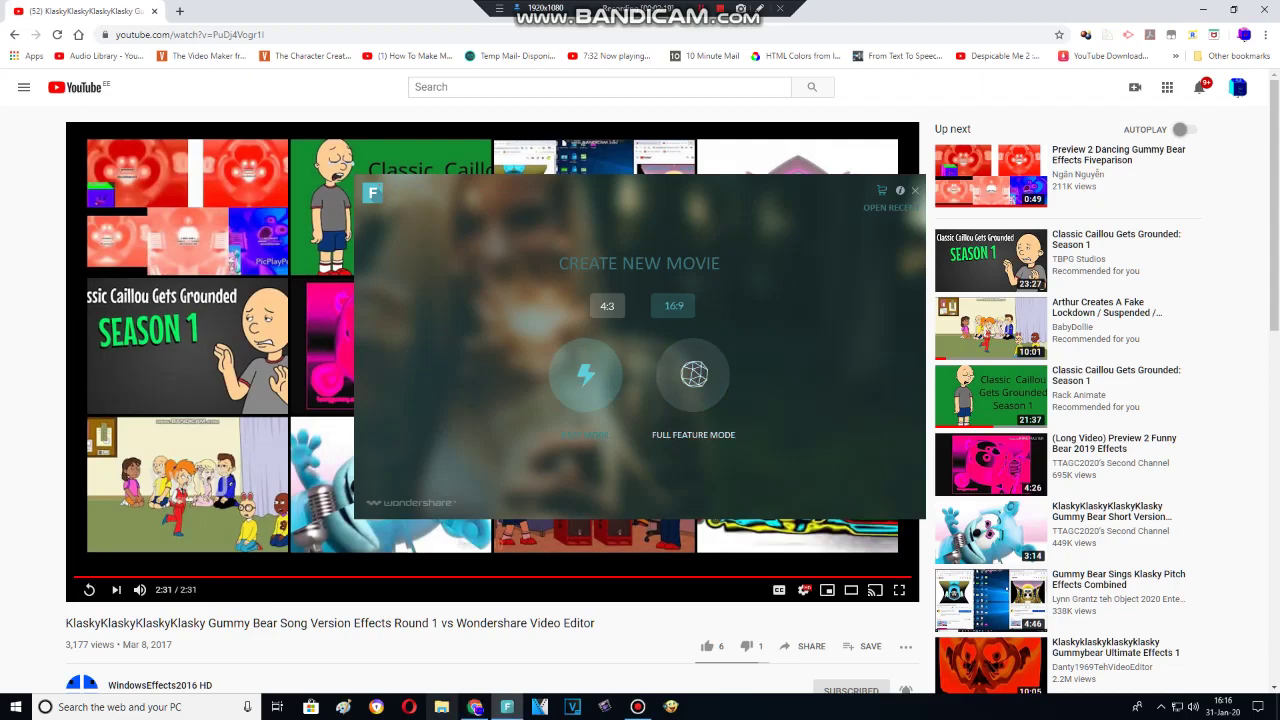
click(693, 375)
Browse the computer's files to the Lazy Butterfly folder on the 2T1 (I:) drive.
click(441, 707)
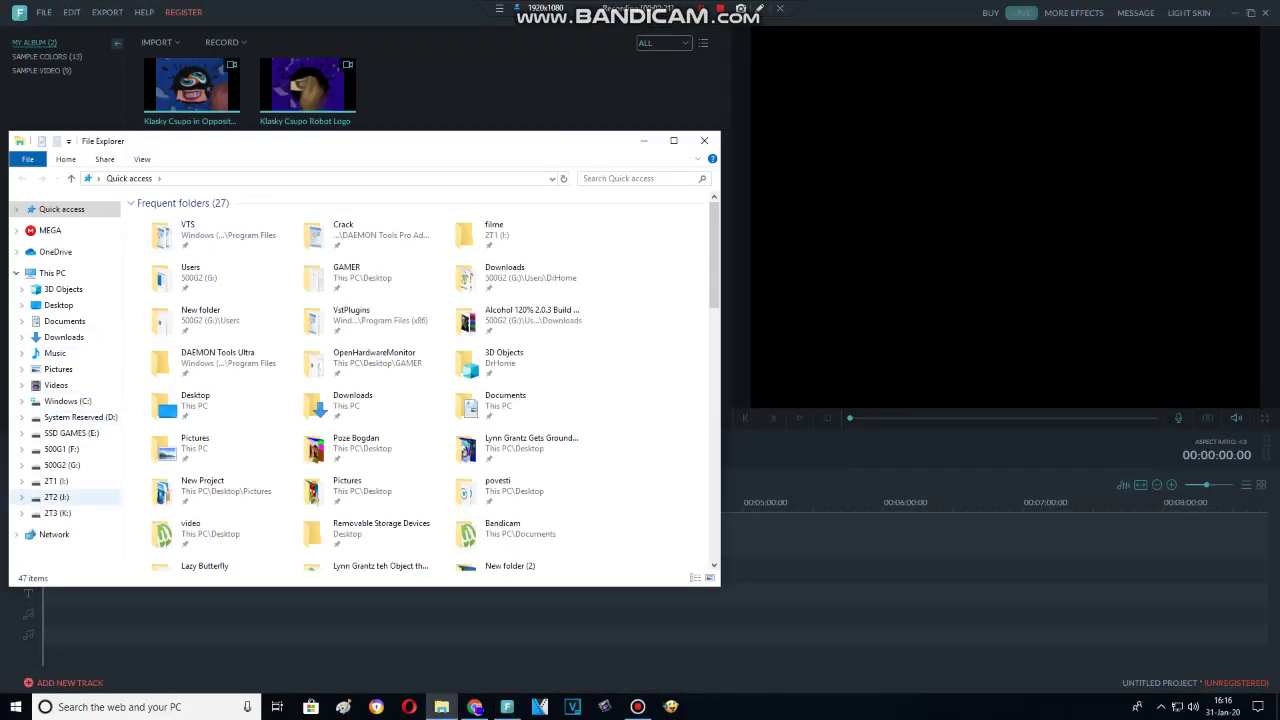
click(56, 481)
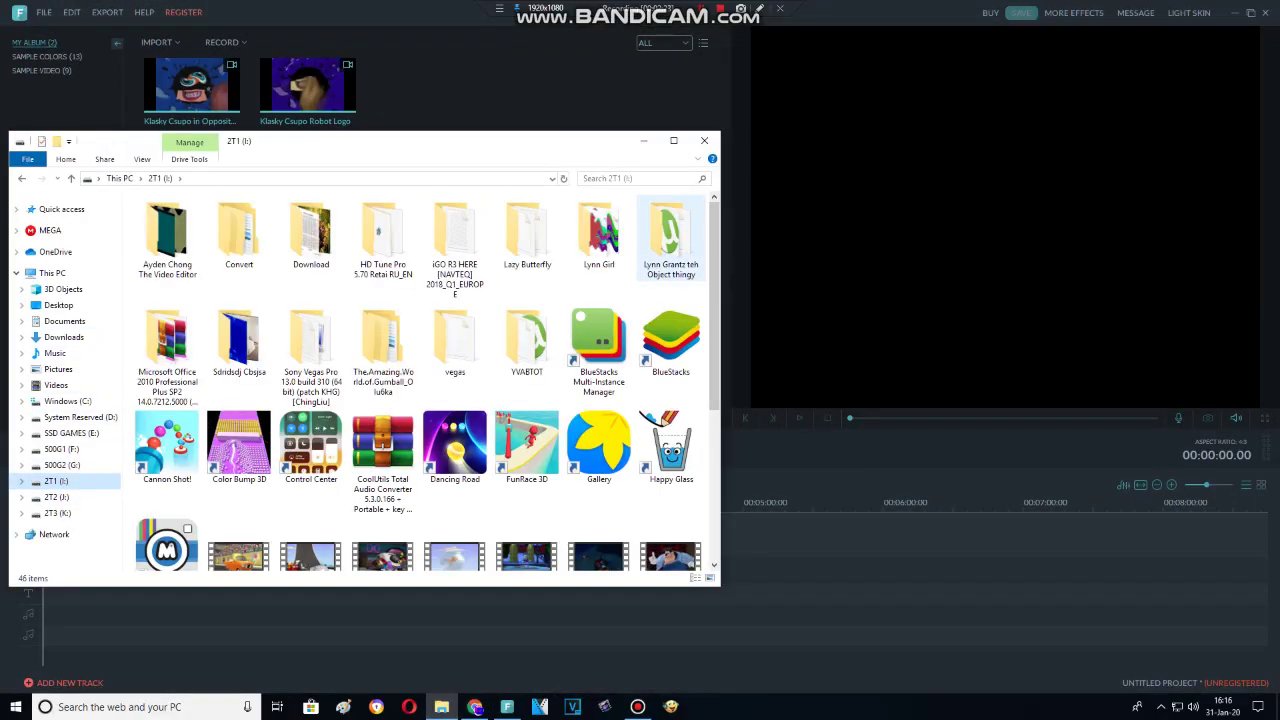
click(167, 238)
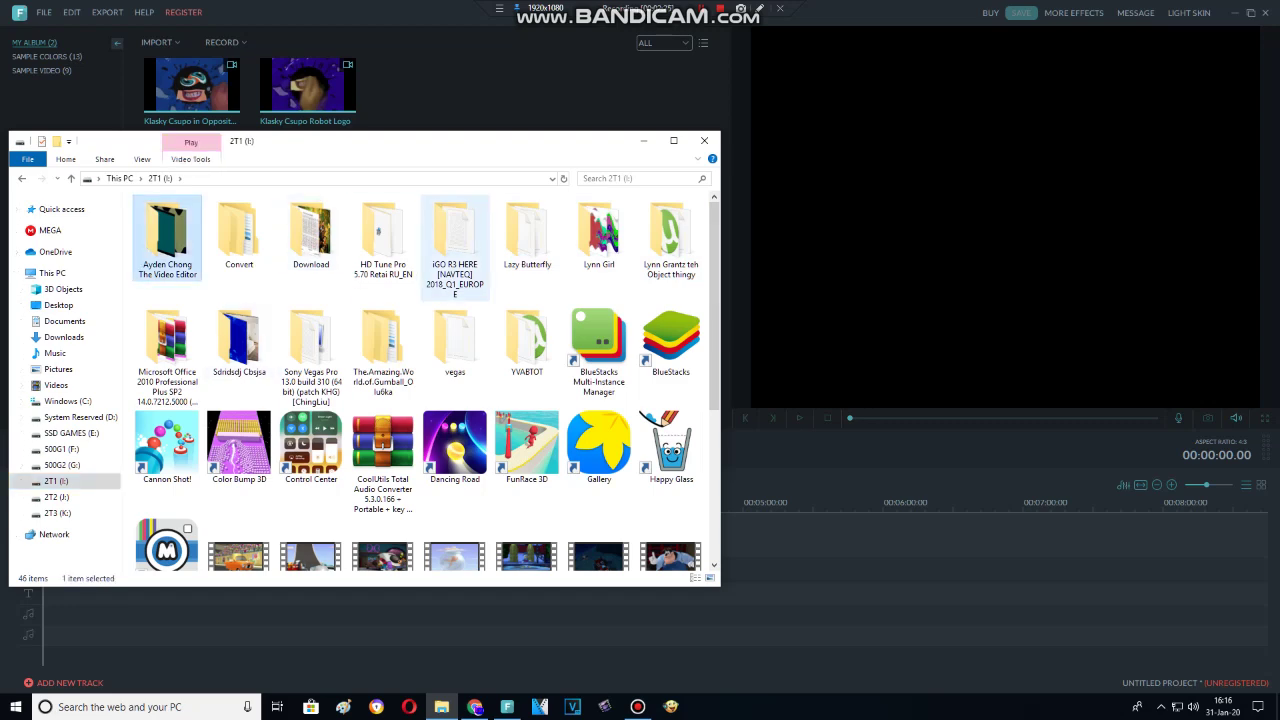
double_click(527, 235)
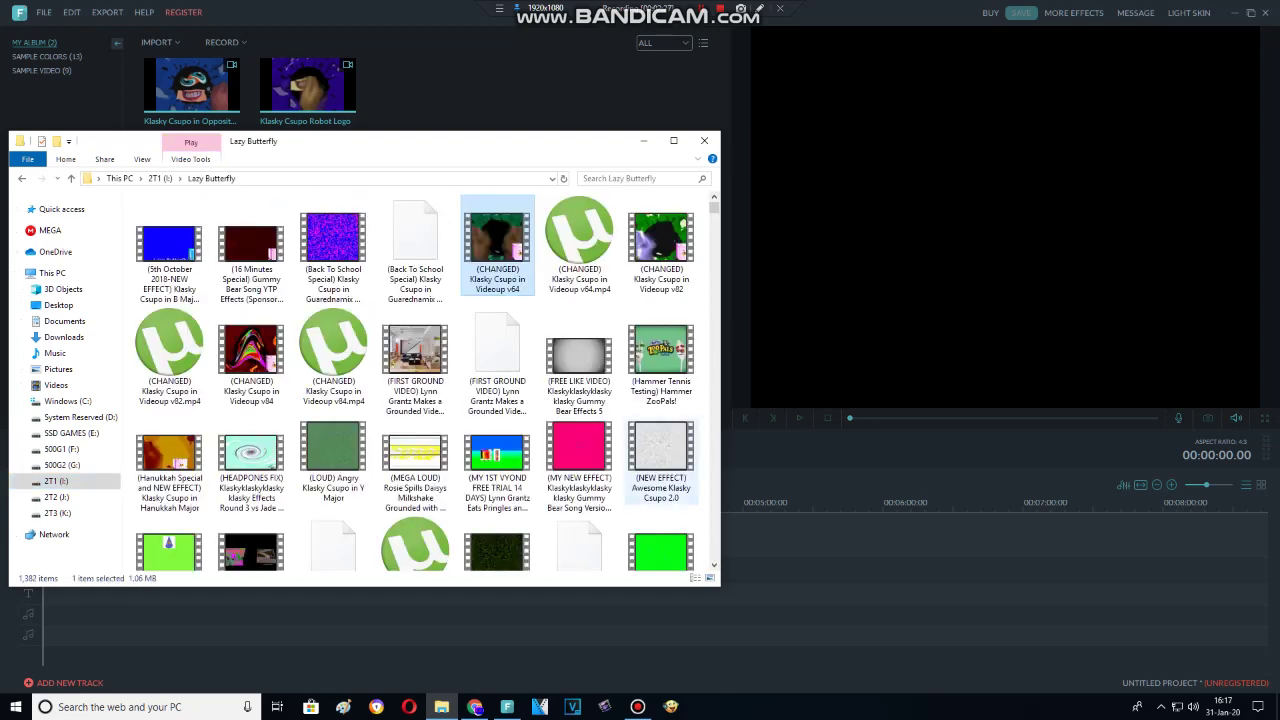
Find the Klasky Csupo in DayOut video in the Lazy Butterfly folder and import it into the media library.
scroll(659, 232, down, 15)
scroll(659, 240, down, 15)
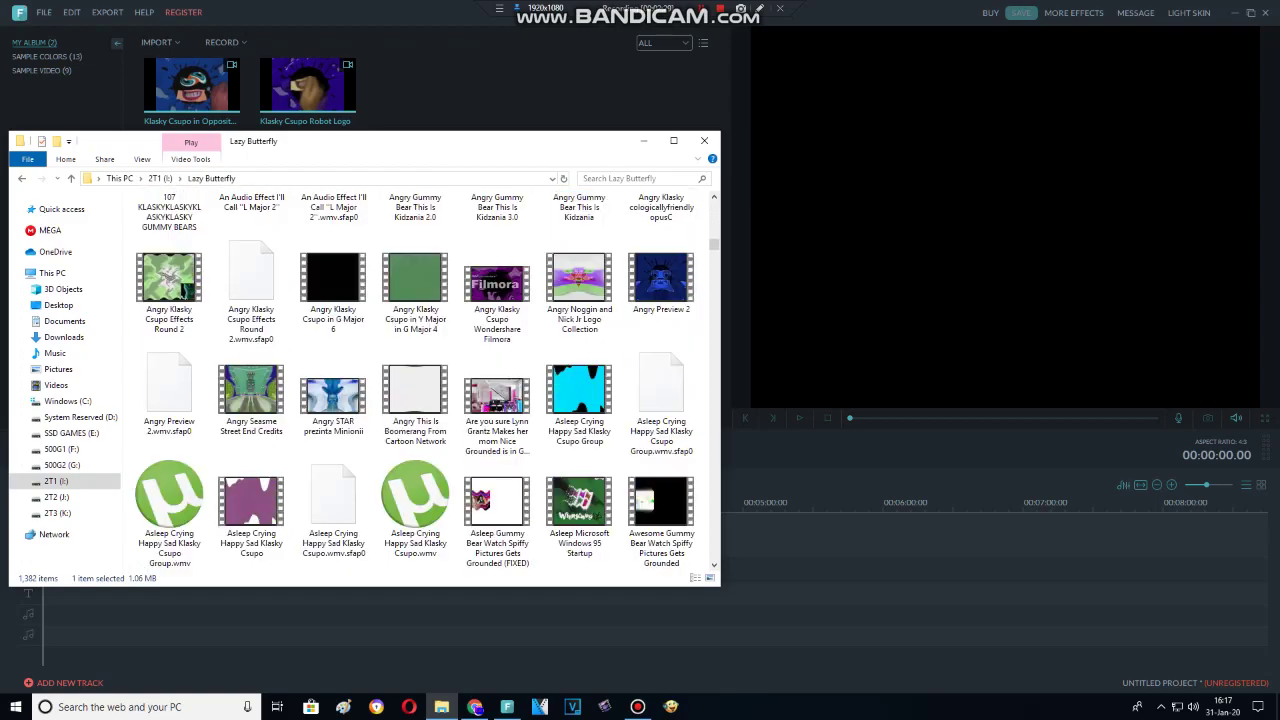
scroll(578, 255, down, 15)
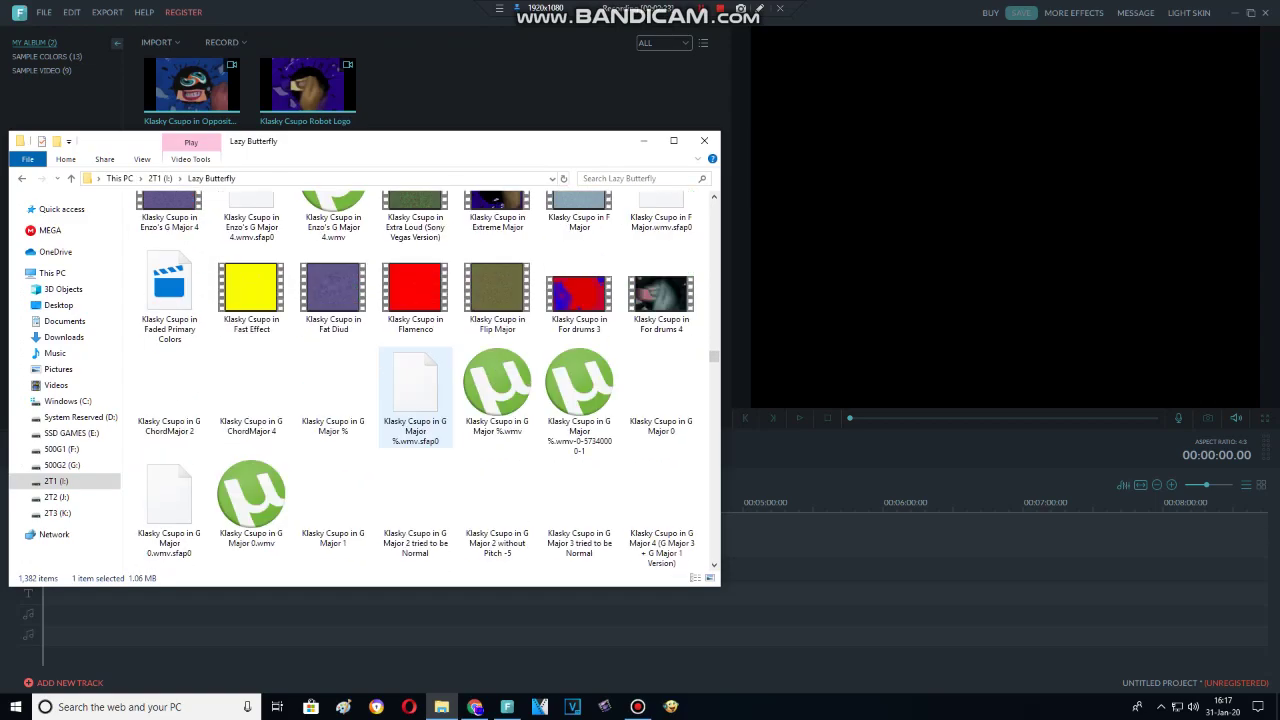
scroll(415, 380, down, 15)
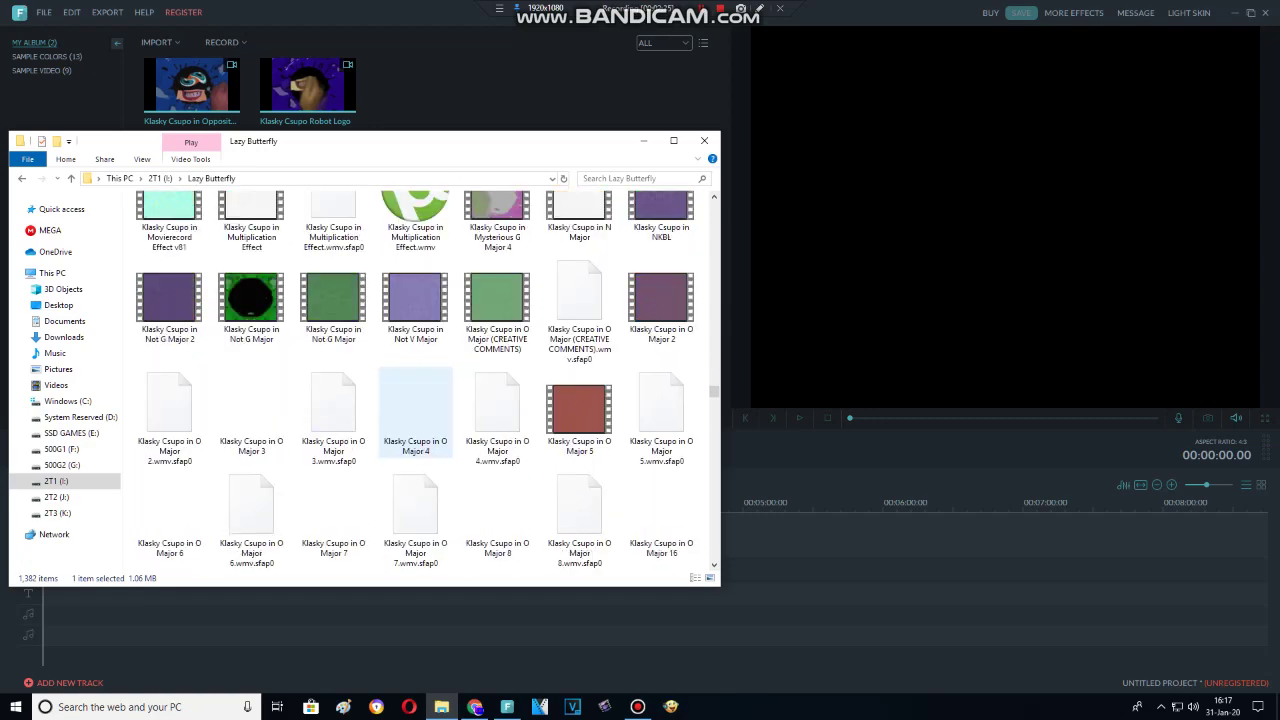
scroll(415, 410, down, 15)
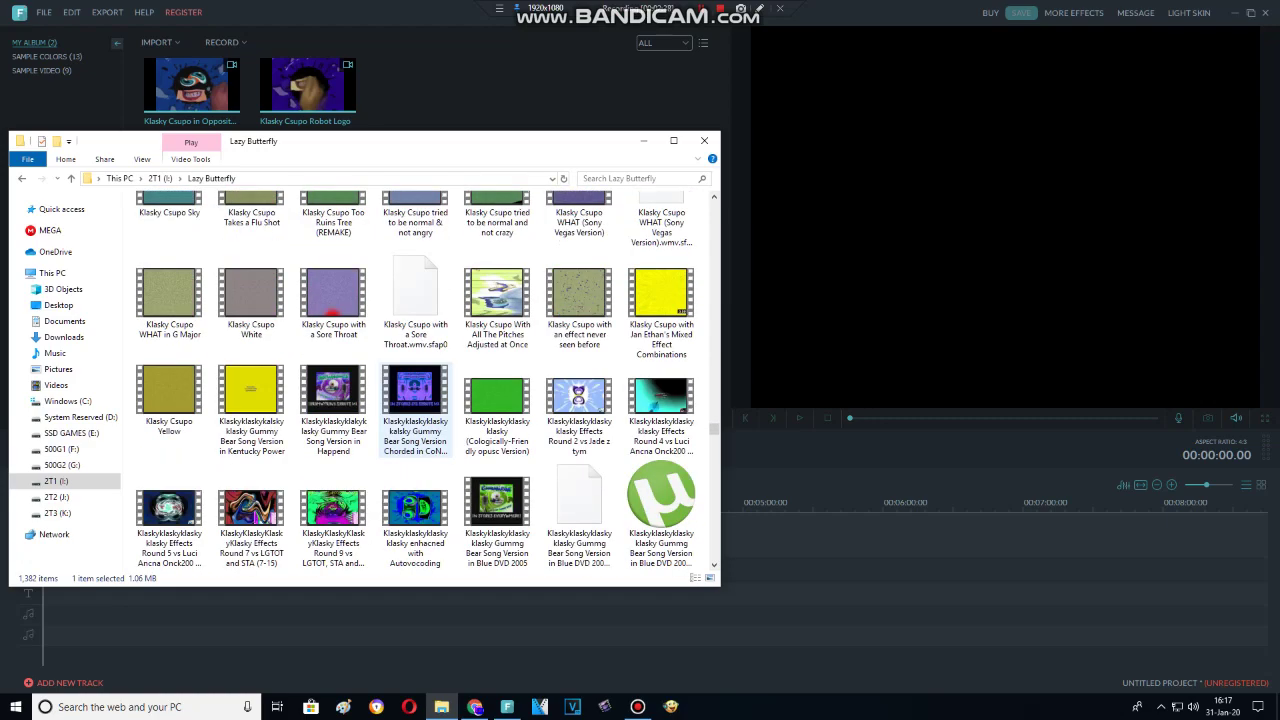
scroll(415, 430, down, 5)
scroll(415, 455, down, 20)
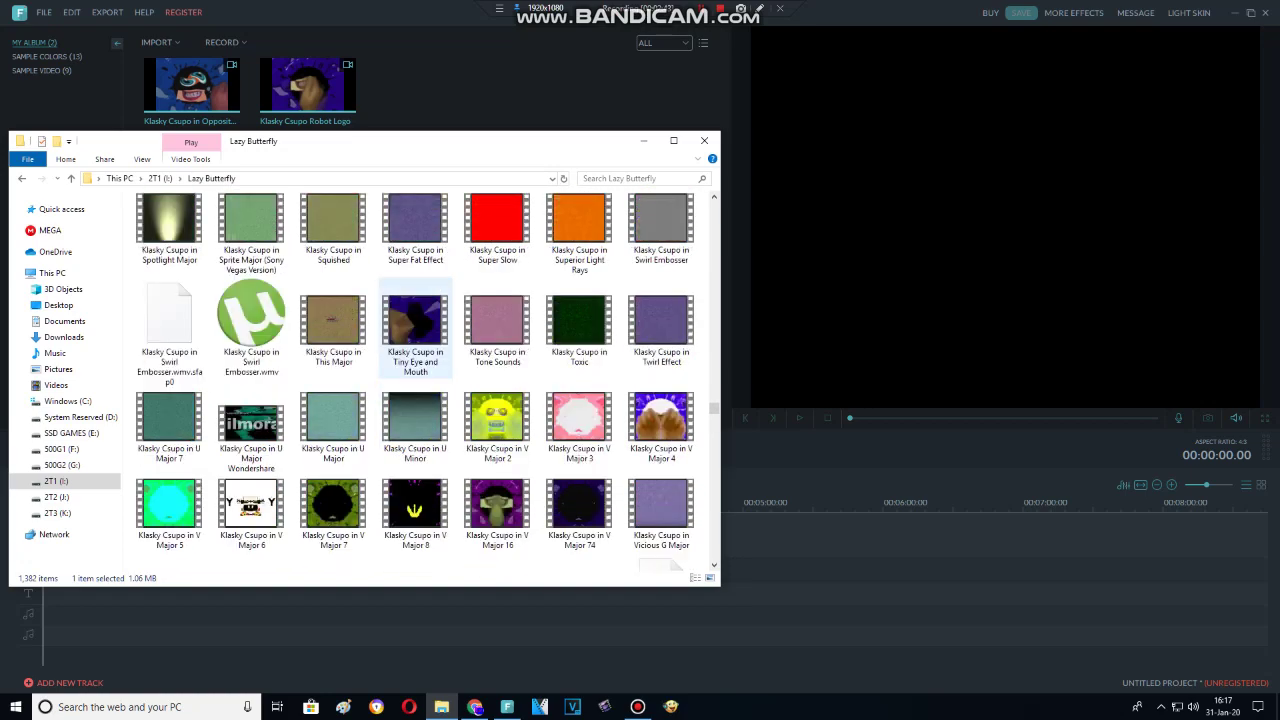
scroll(415, 330, up, 20)
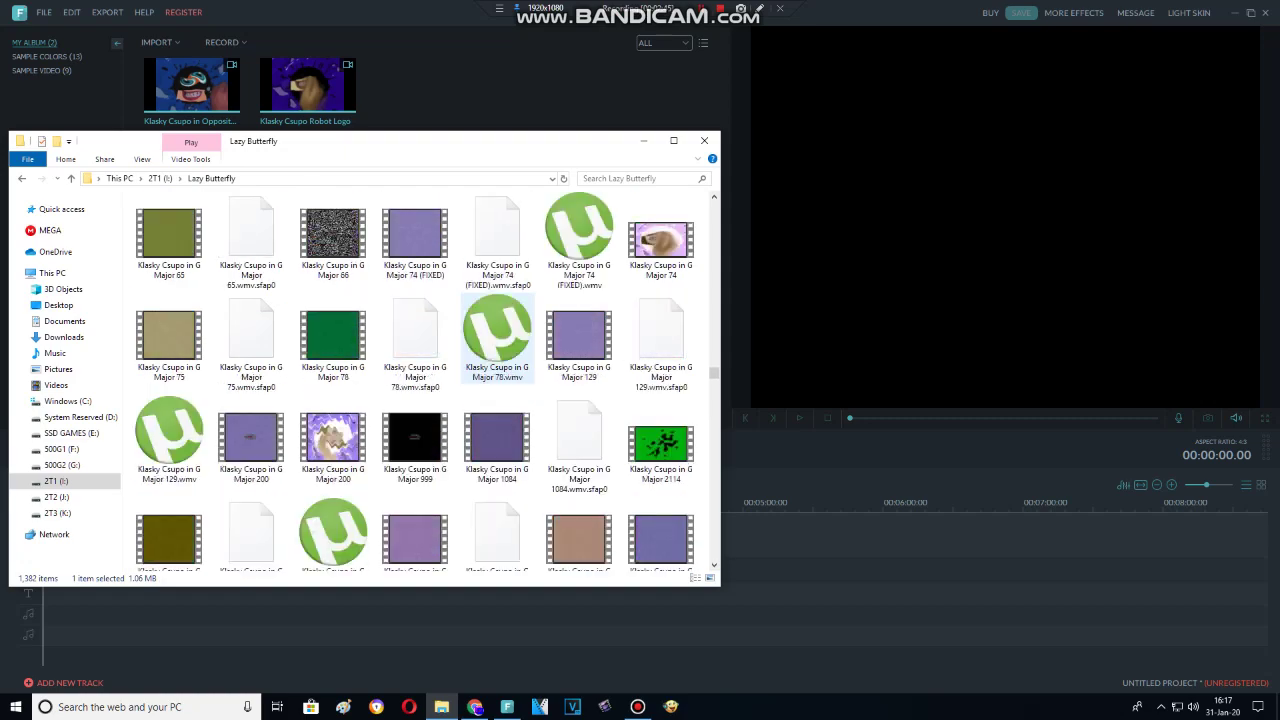
scroll(415, 380, up, 15)
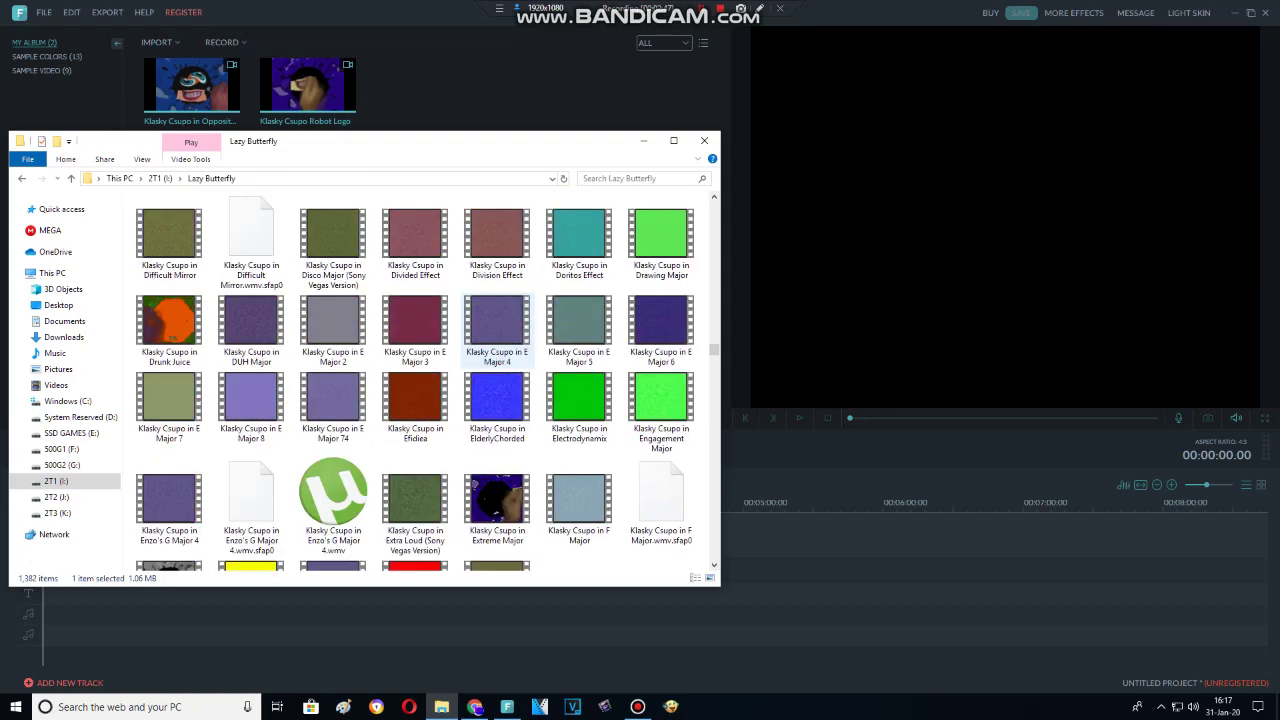
scroll(497, 330, up, 3)
drag(579, 224, 748, 358)
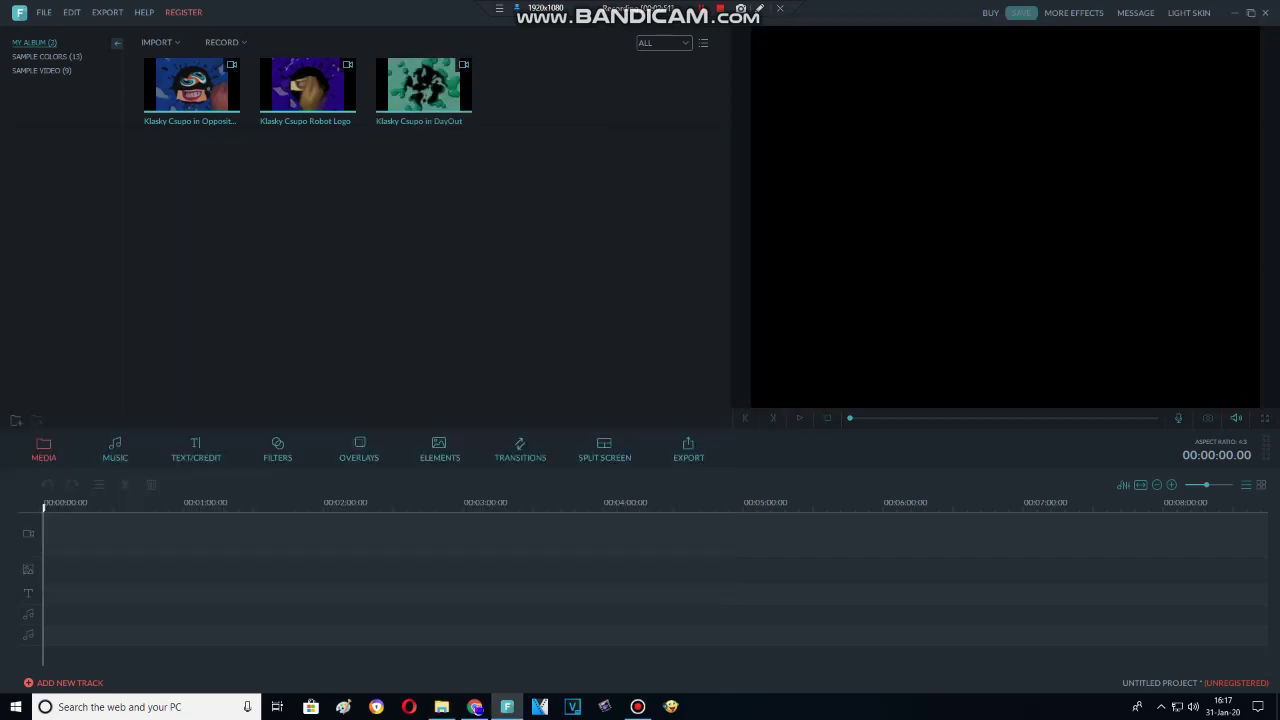
Open the folder of the finished VEGAS render, close VEGAS, and import the rendered Untitled clip into Filmora's media library.
click(441, 706)
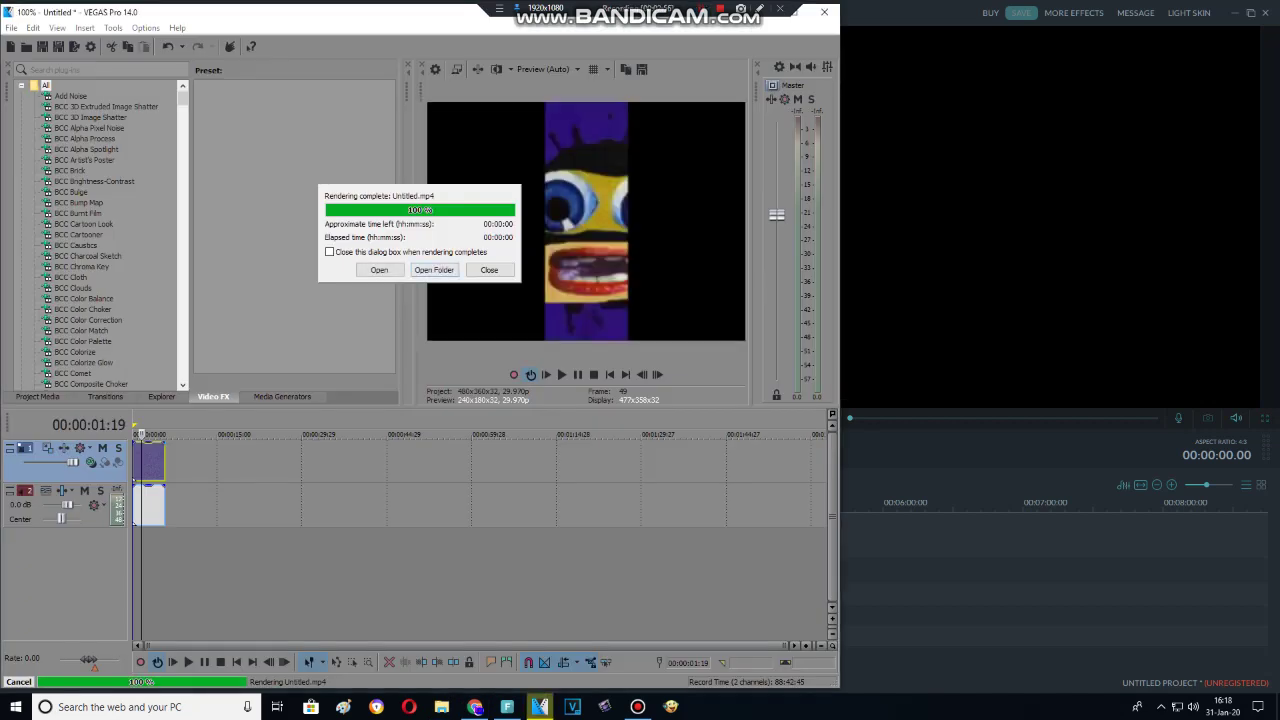
click(444, 274)
click(824, 12)
click(431, 283)
drag(167, 535, 308, 88)
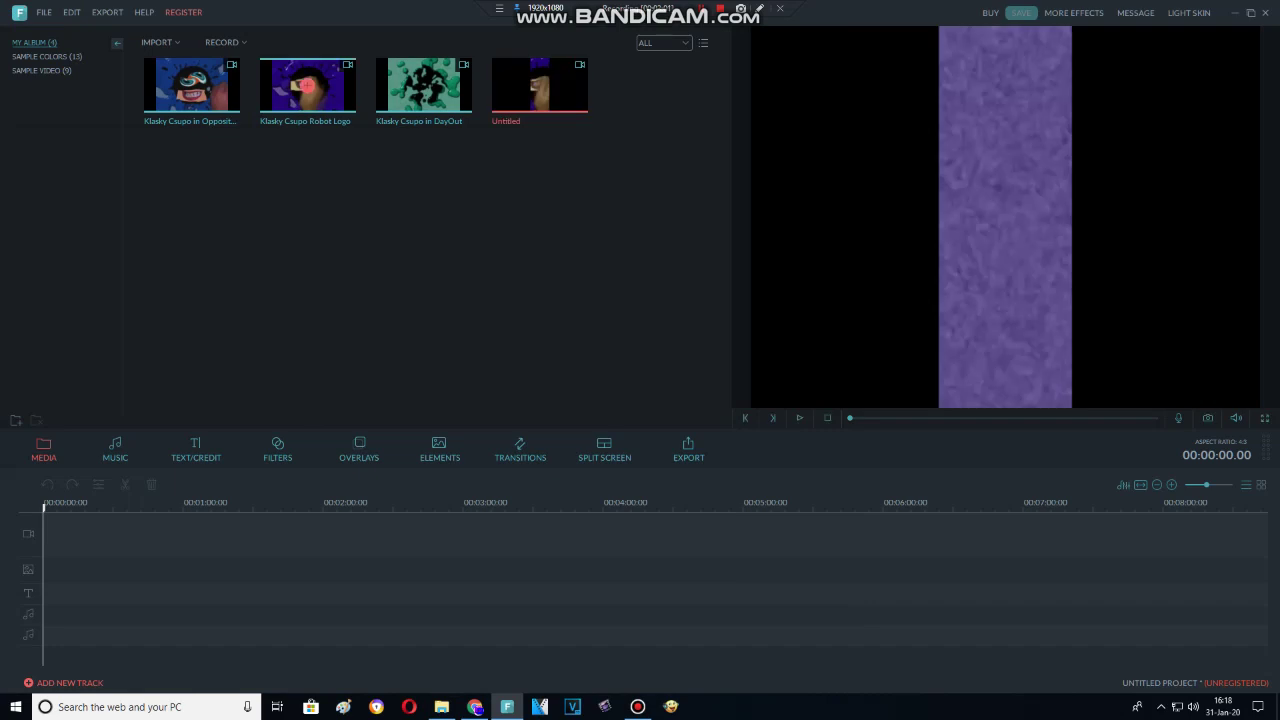
Place the Klasky Csupo Robot Logo clip at the start of the timeline and delete the Untitled clip behind it.
click(307, 86)
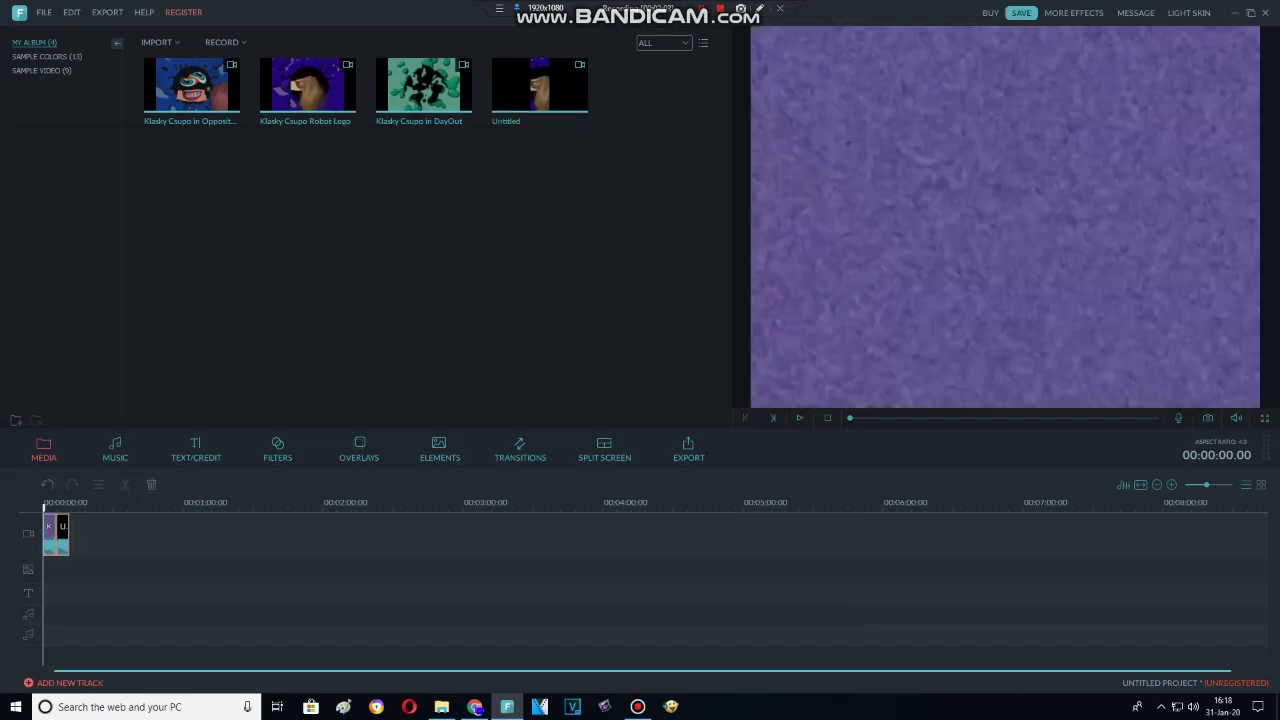
click(63, 534)
key(Delete)
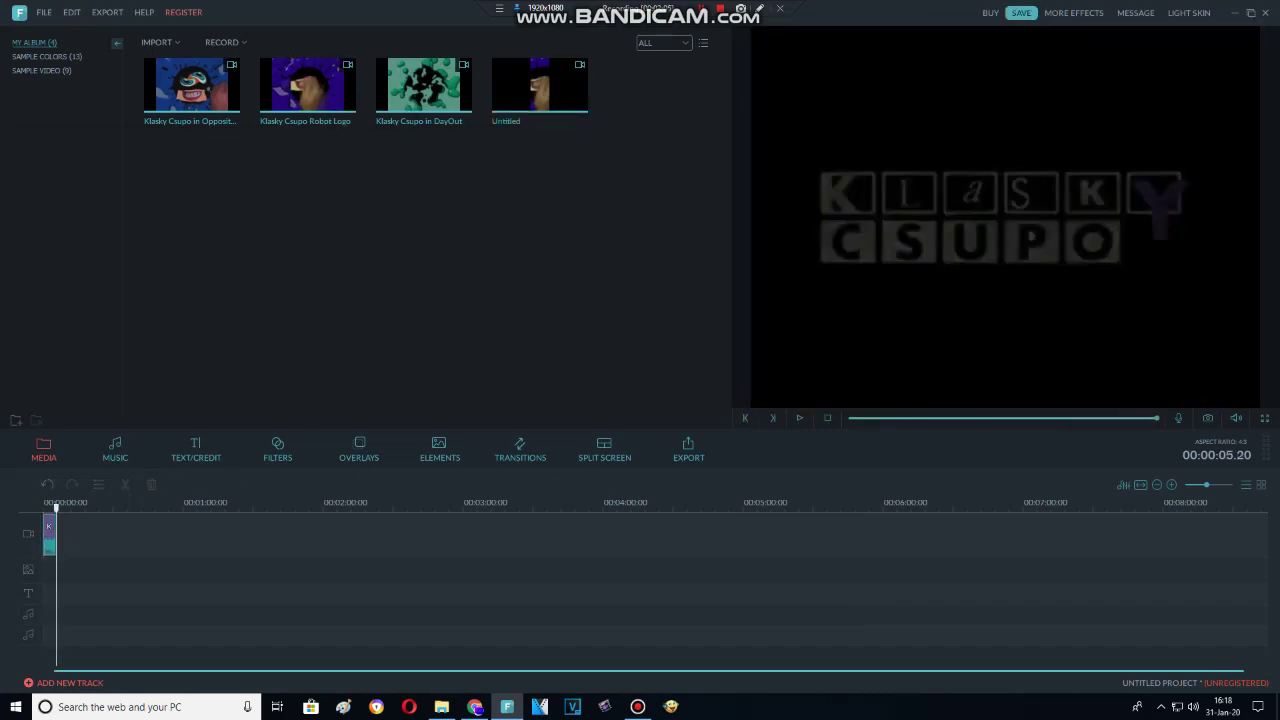
Set the Robot Logo clip's hue and contrast to 100, saturation to 11 and brightness to -34.
click(45, 505)
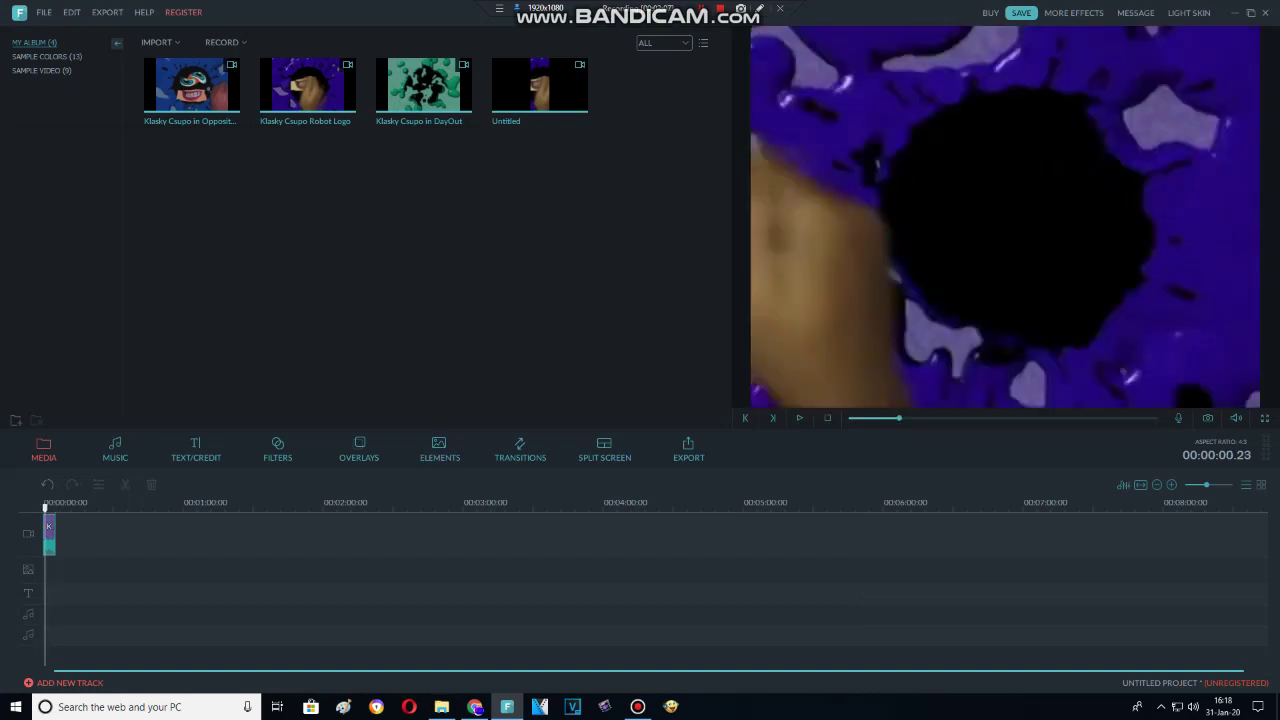
click(277, 447)
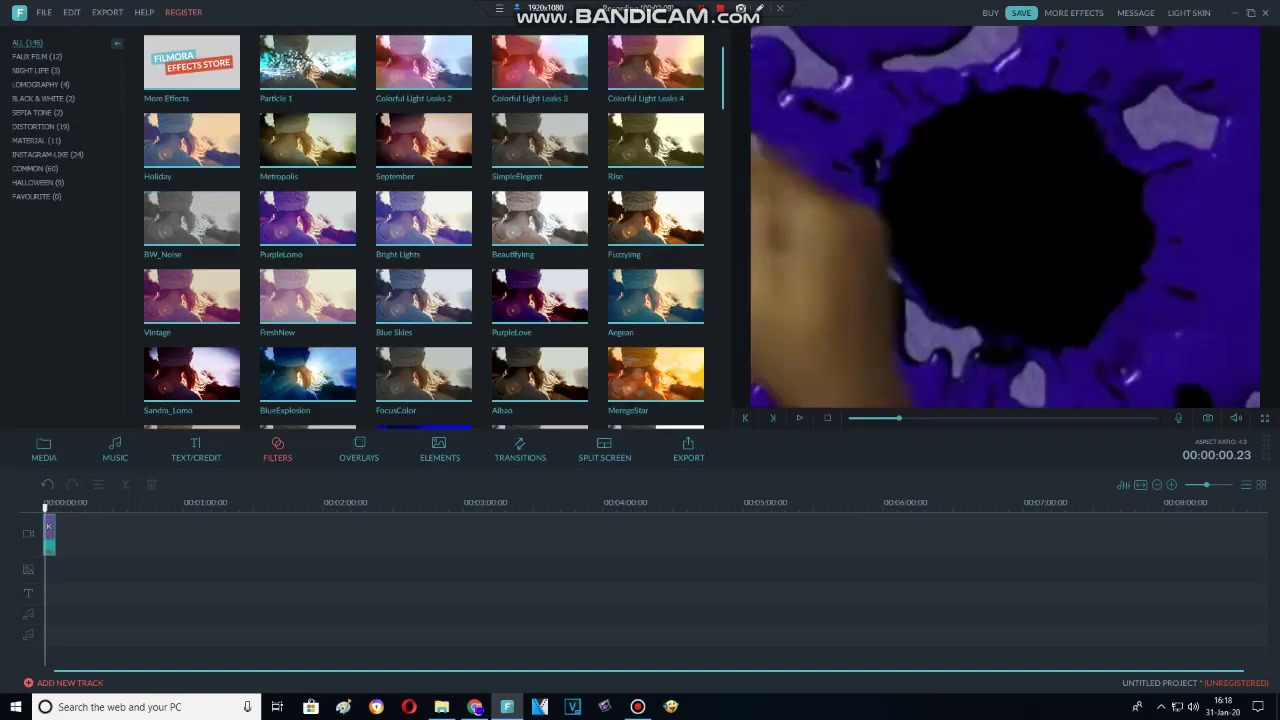
double_click(49, 535)
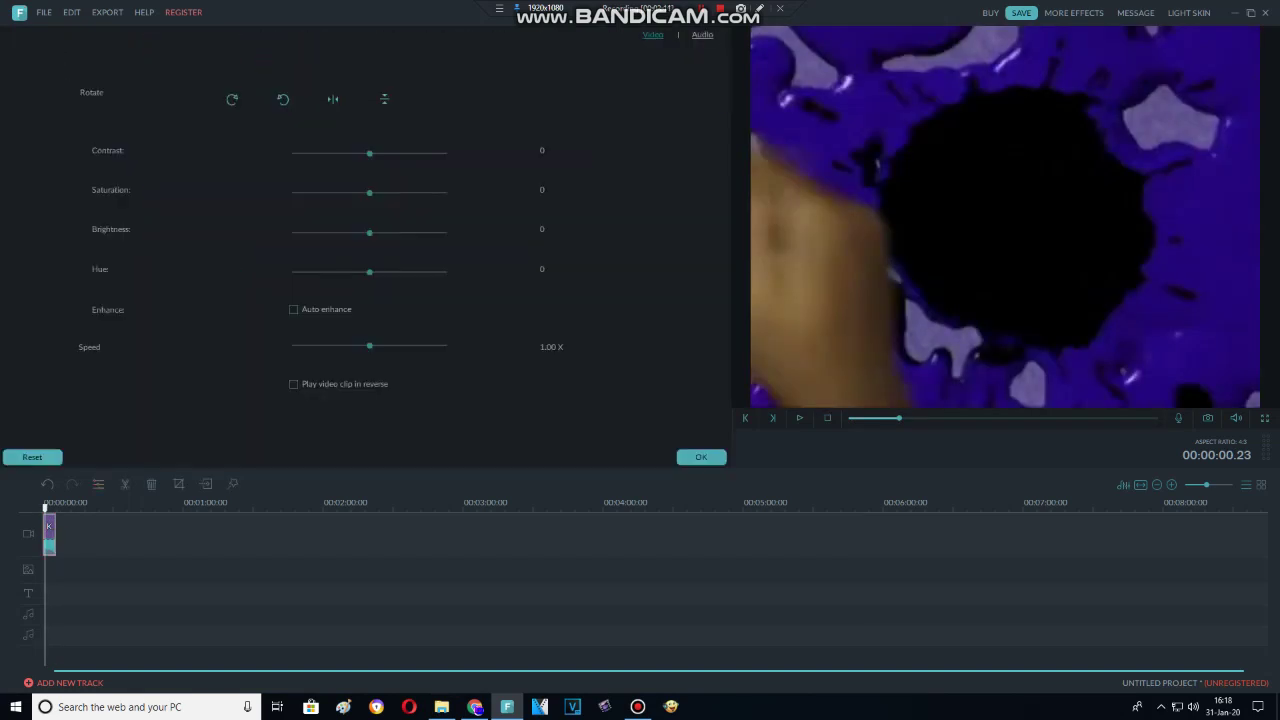
click(923, 418)
drag(370, 272, 446, 272)
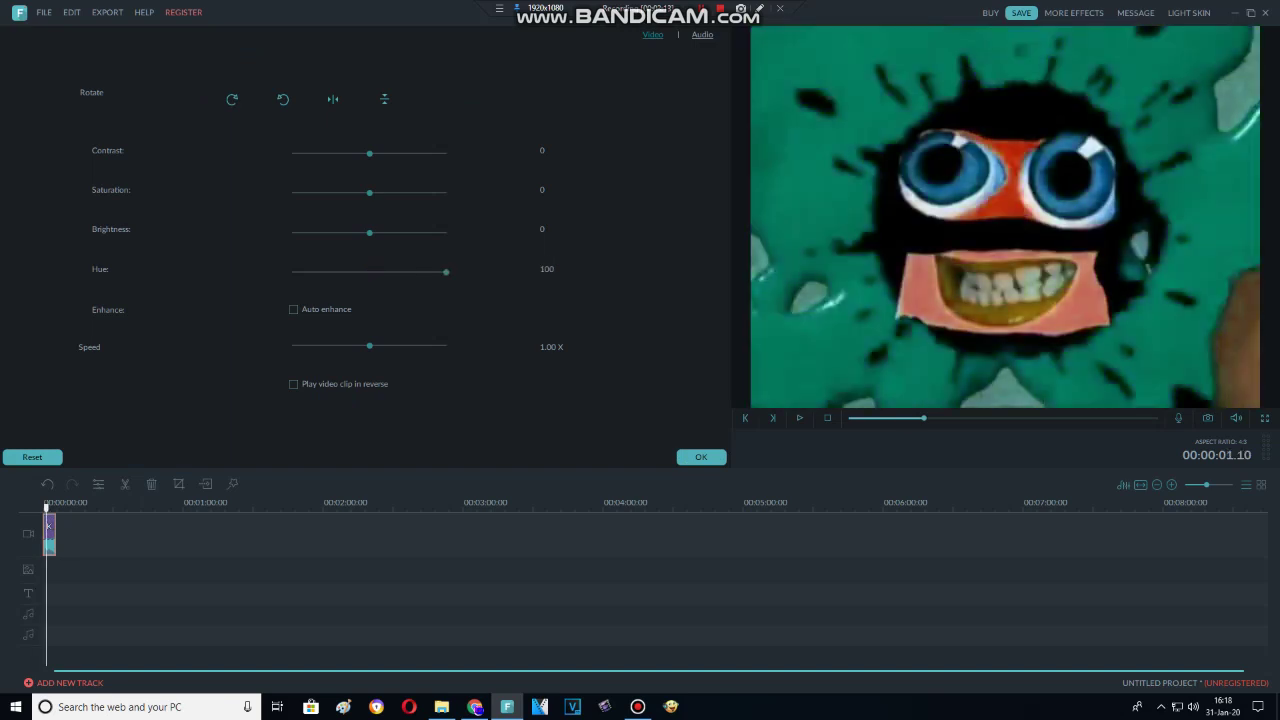
drag(369, 153, 446, 153)
drag(369, 192, 343, 232)
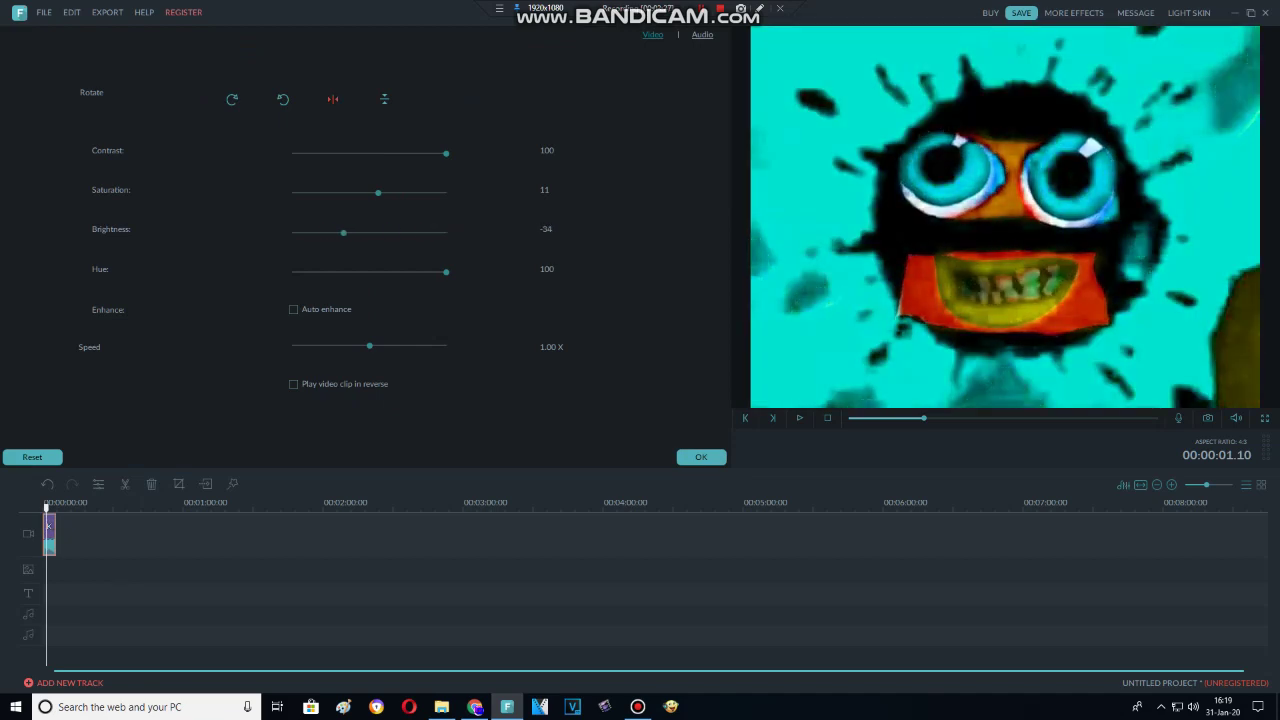
Flip the Robot Logo clip horizontally and set its audio pitch to 9.
click(333, 99)
click(702, 35)
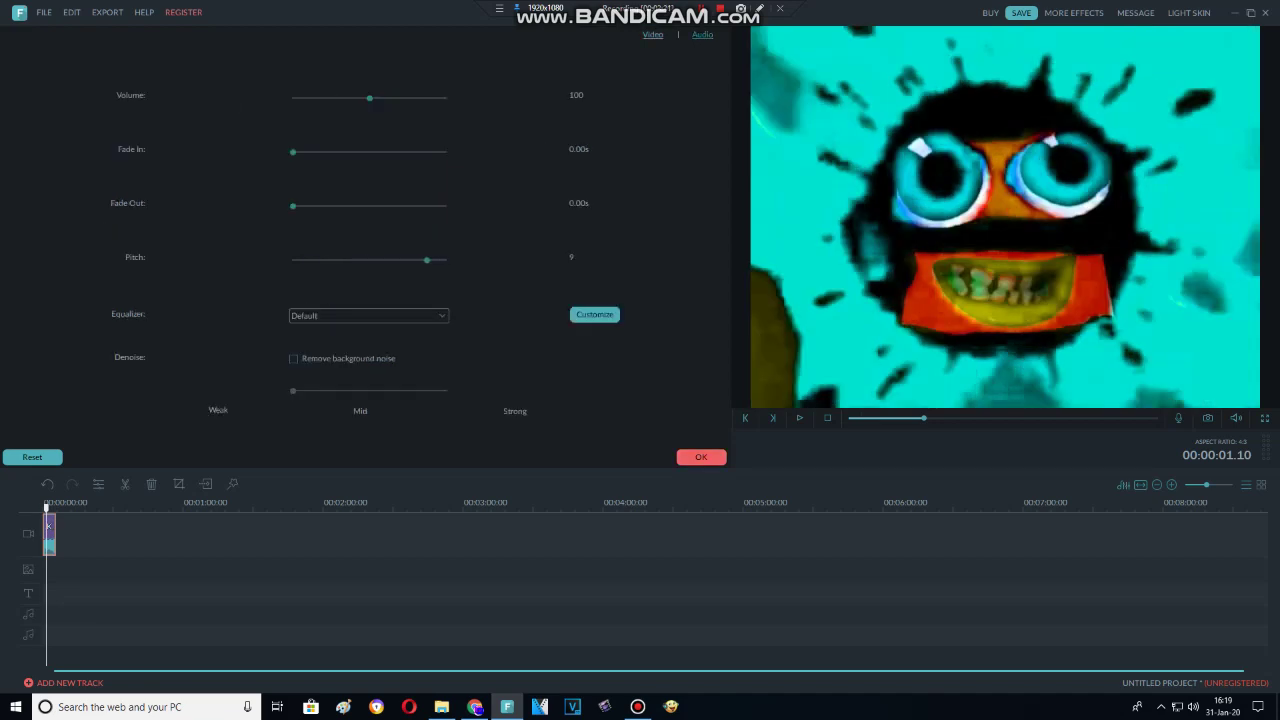
click(701, 457)
Append a second Klasky Csupo Robot Logo clip to the timeline directly after the first one.
click(43, 450)
drag(308, 86, 63, 534)
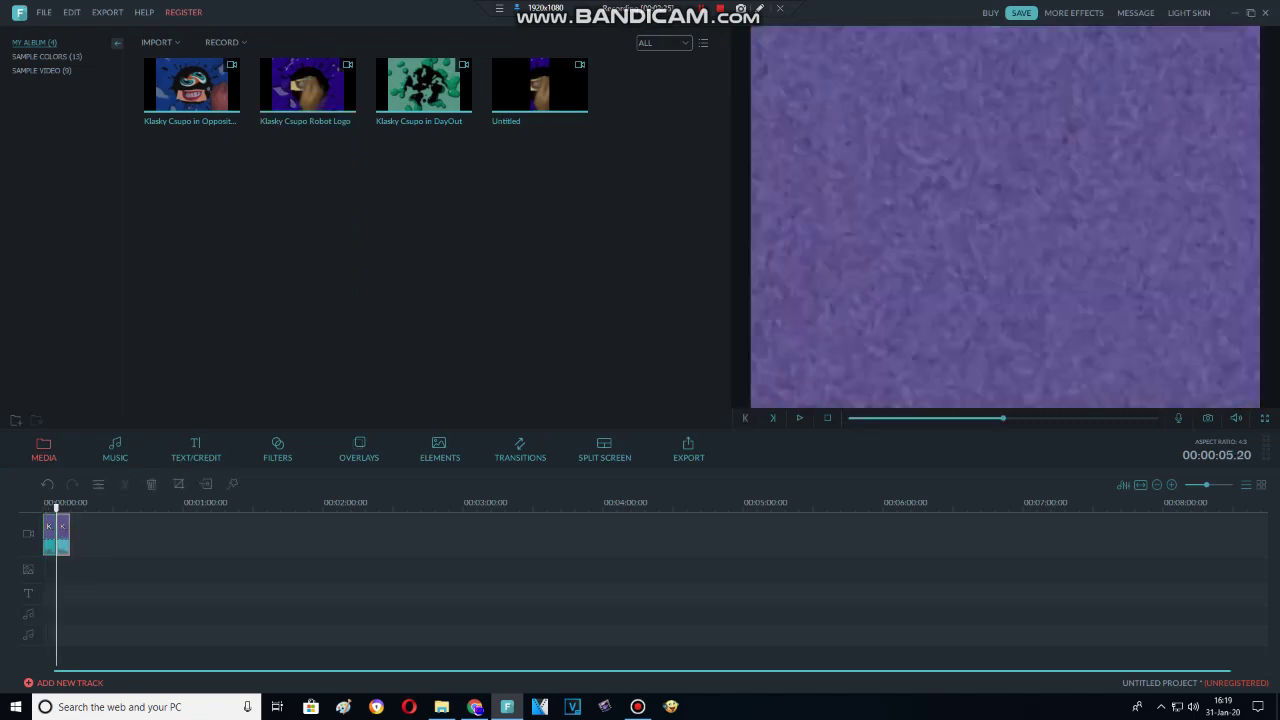
Try different hues on the second Robot Logo clip with the video playing, and apply a hue of 80.
click(98, 484)
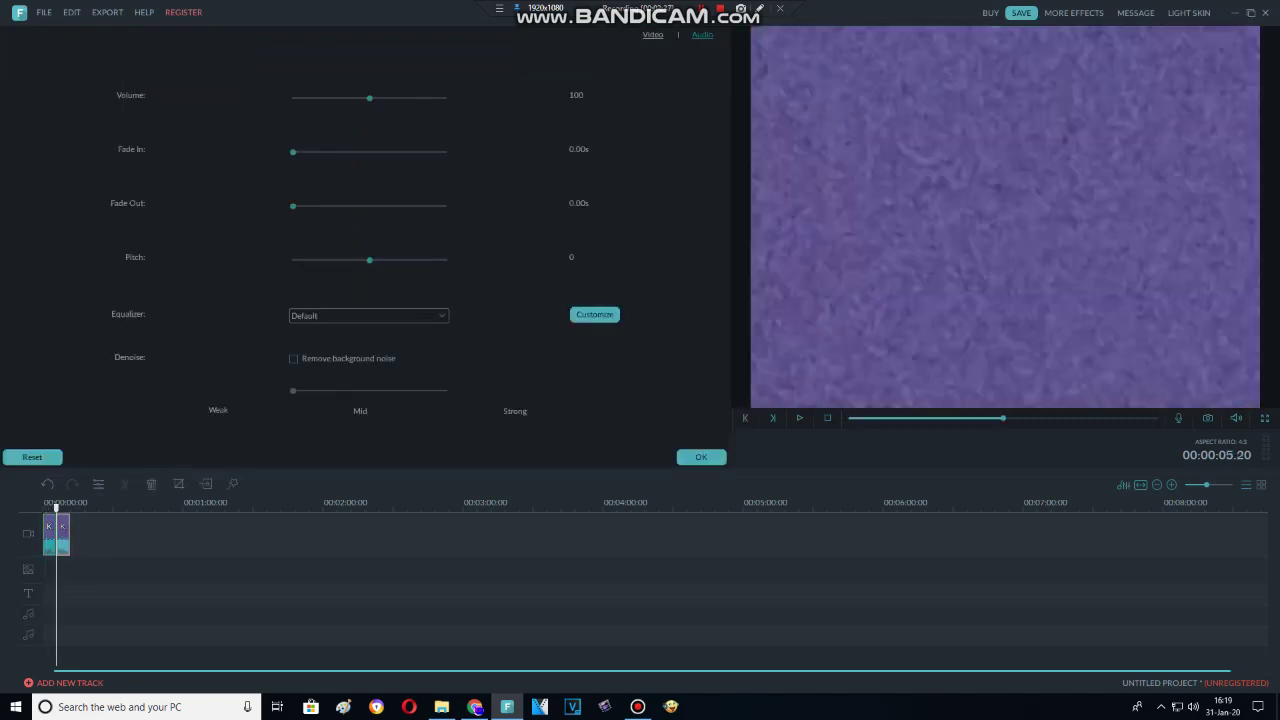
click(653, 35)
drag(369, 271, 317, 271)
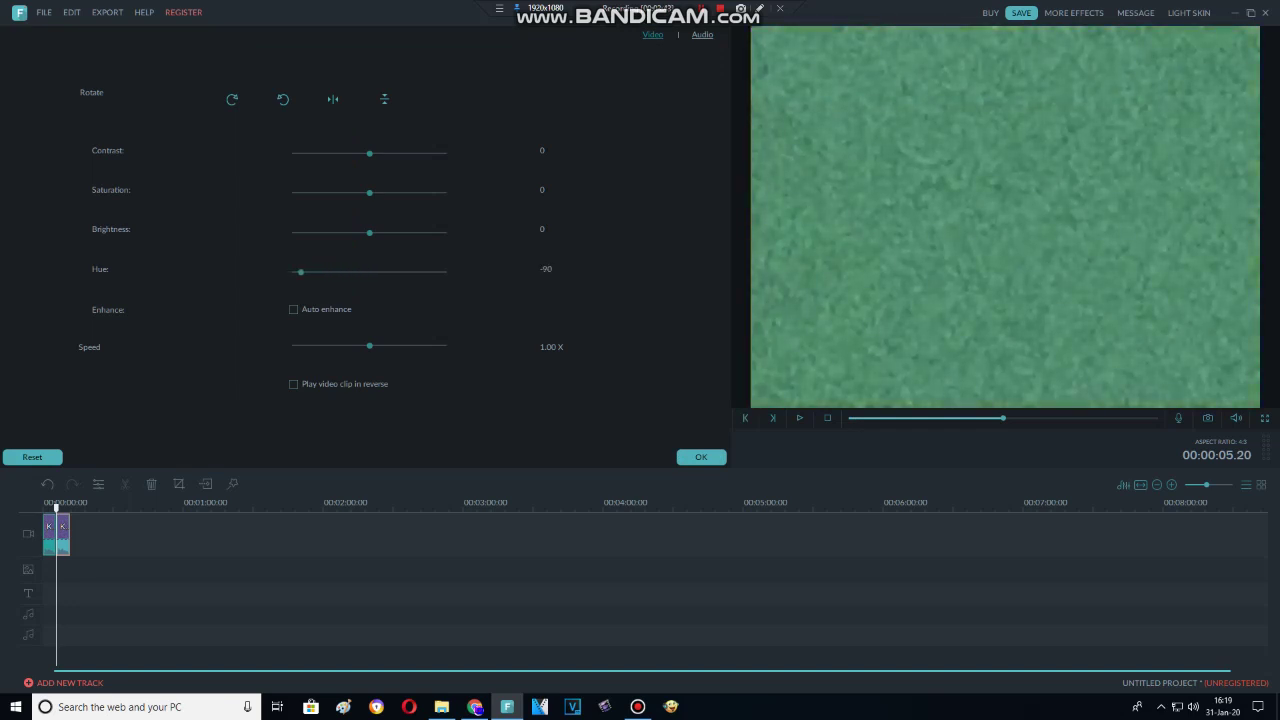
key(space)
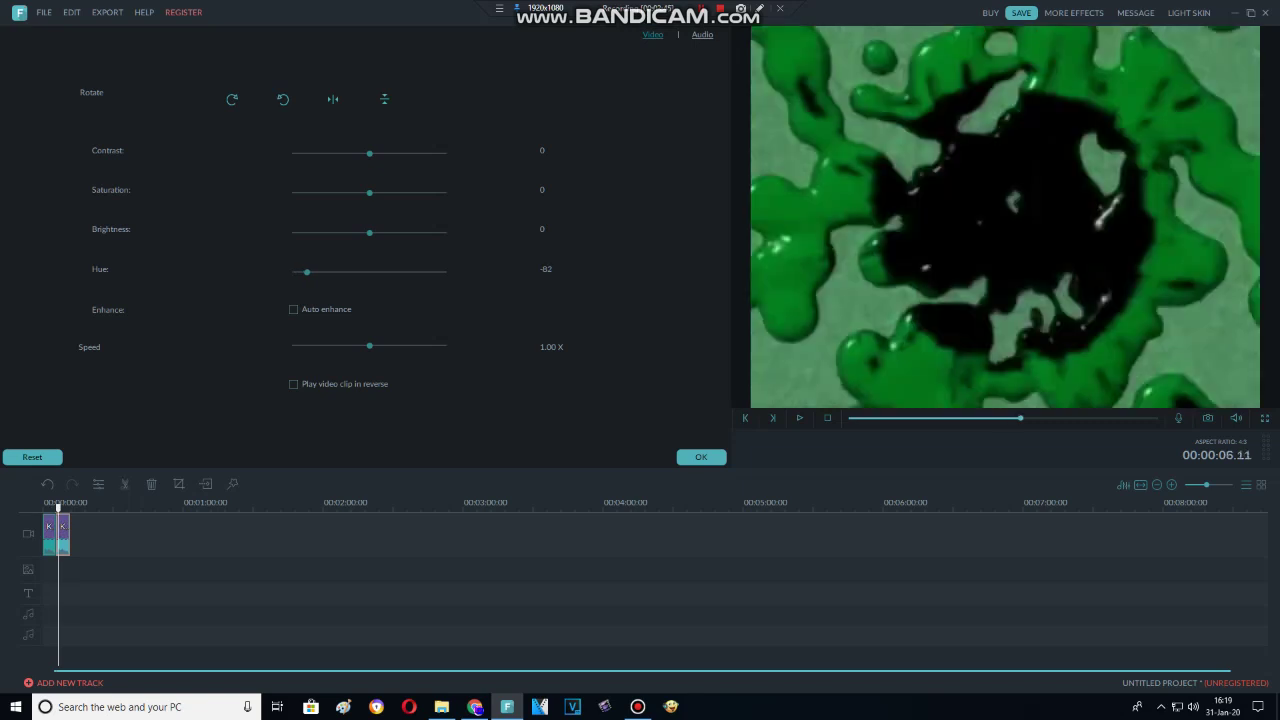
drag(307, 272, 431, 271)
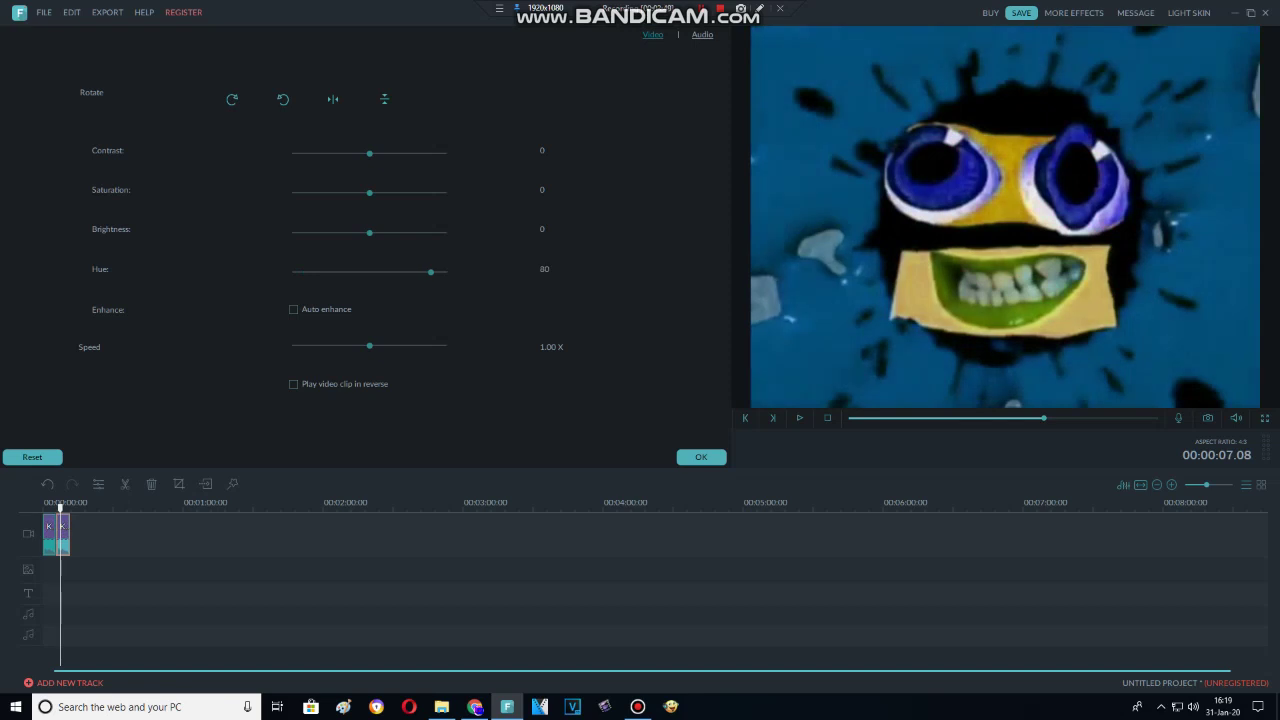
click(701, 457)
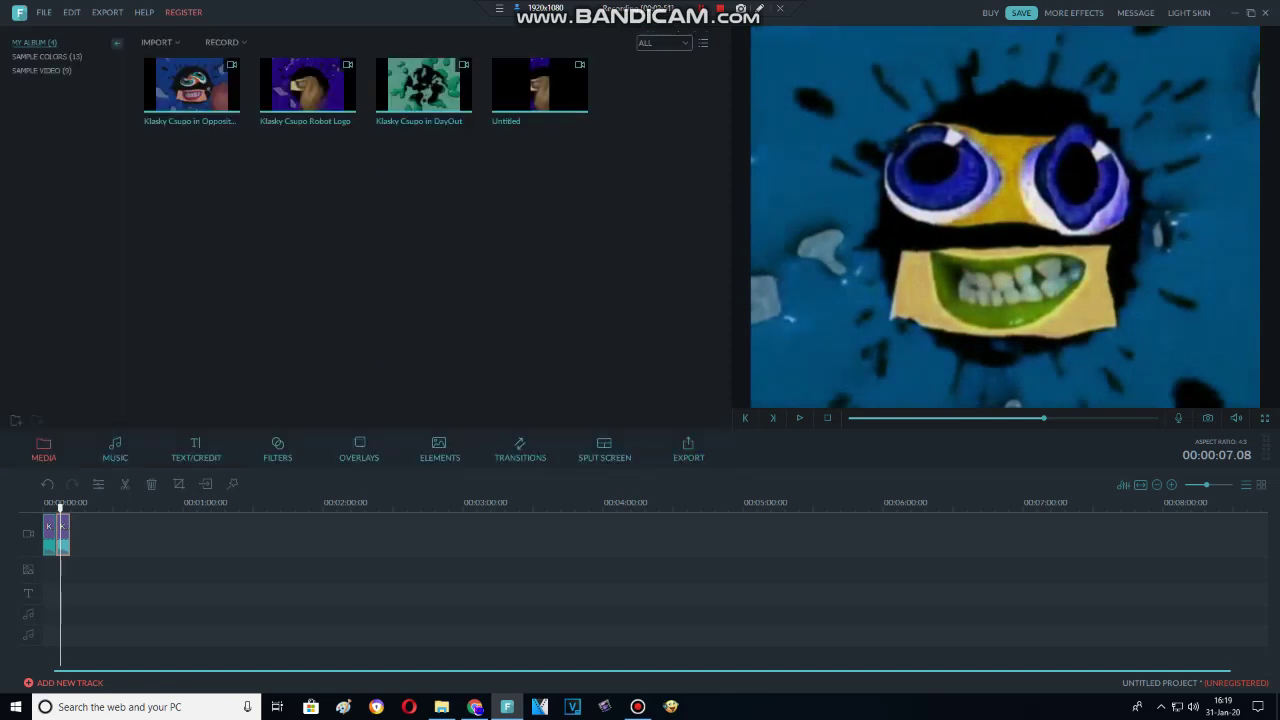
Set the second Robot Logo clip's hue to 60 and its audio pitch to -4.
double_click(63, 534)
drag(431, 272, 416, 272)
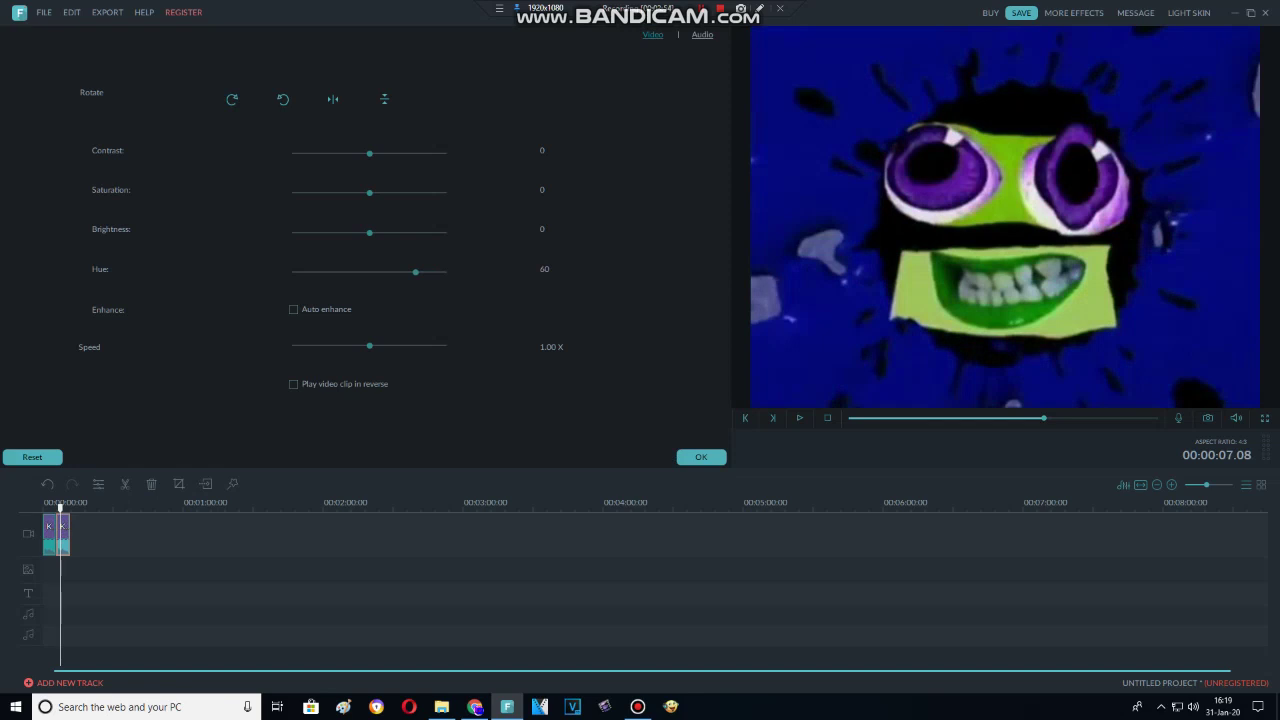
click(702, 35)
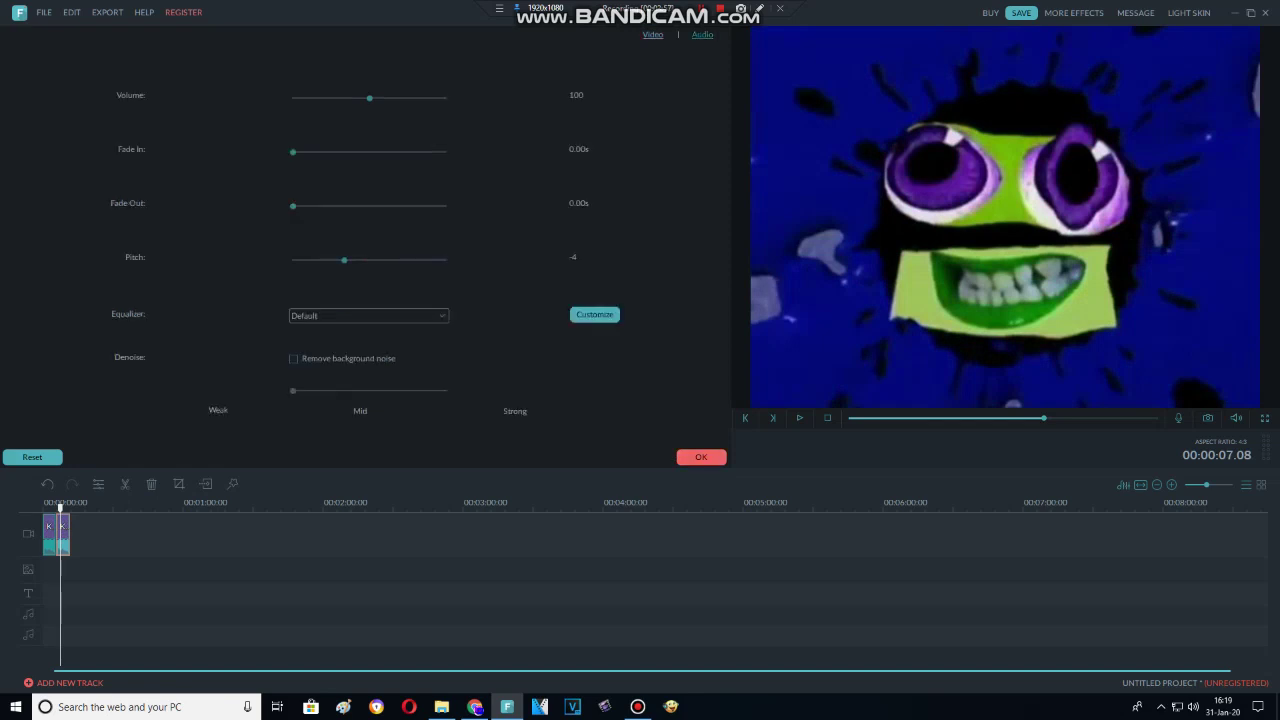
click(701, 456)
Switch to Chrome, play the Gummy Bear reference video from about 0:38, and return to Filmora.
mouse_move(441, 706)
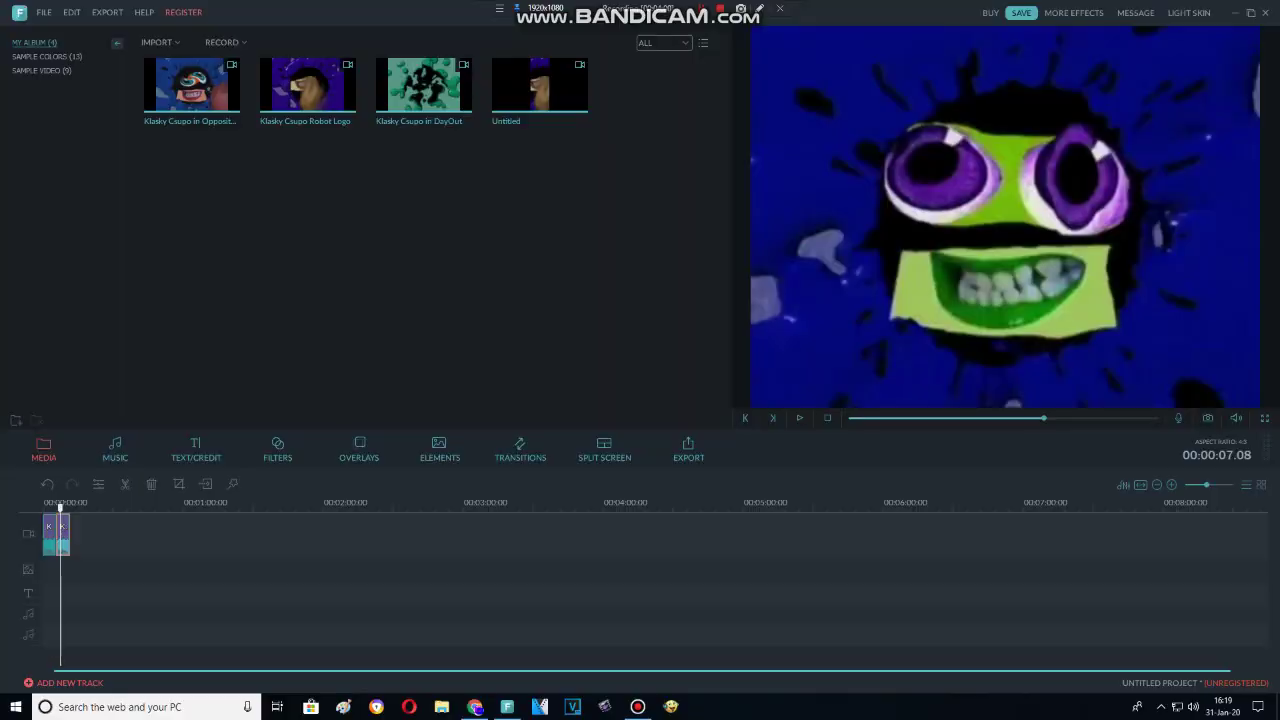
click(475, 706)
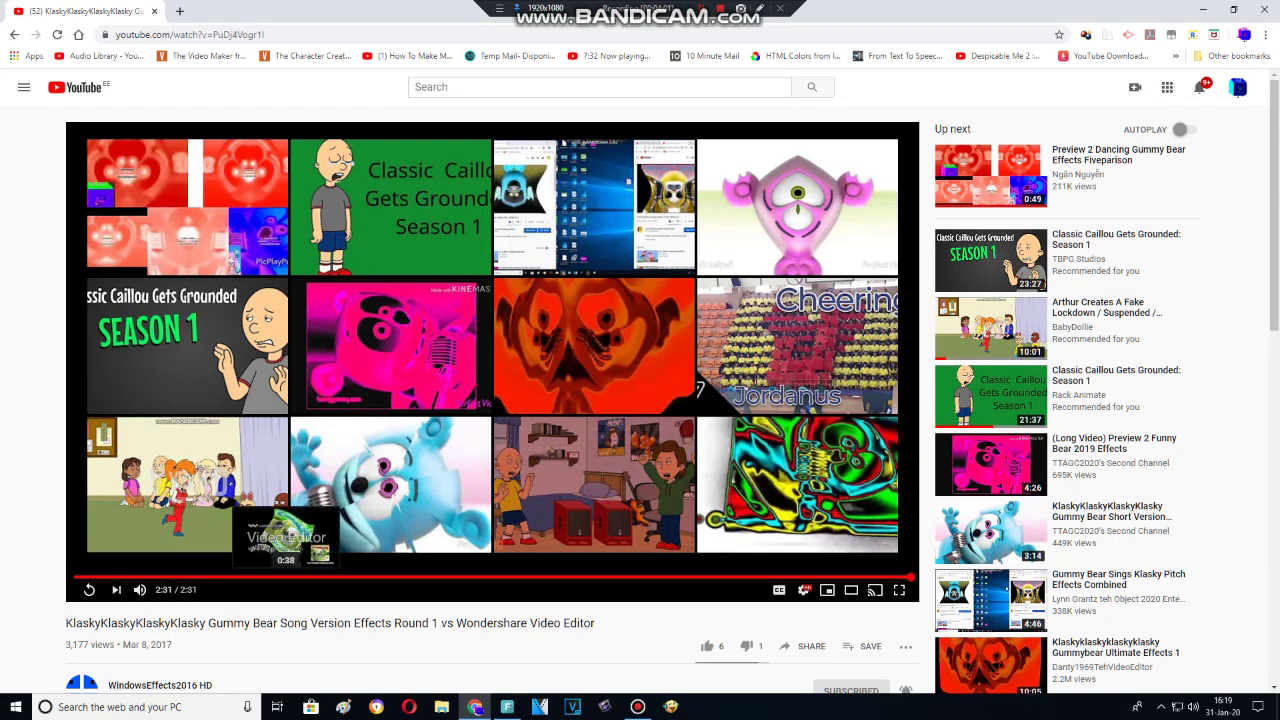
click(288, 577)
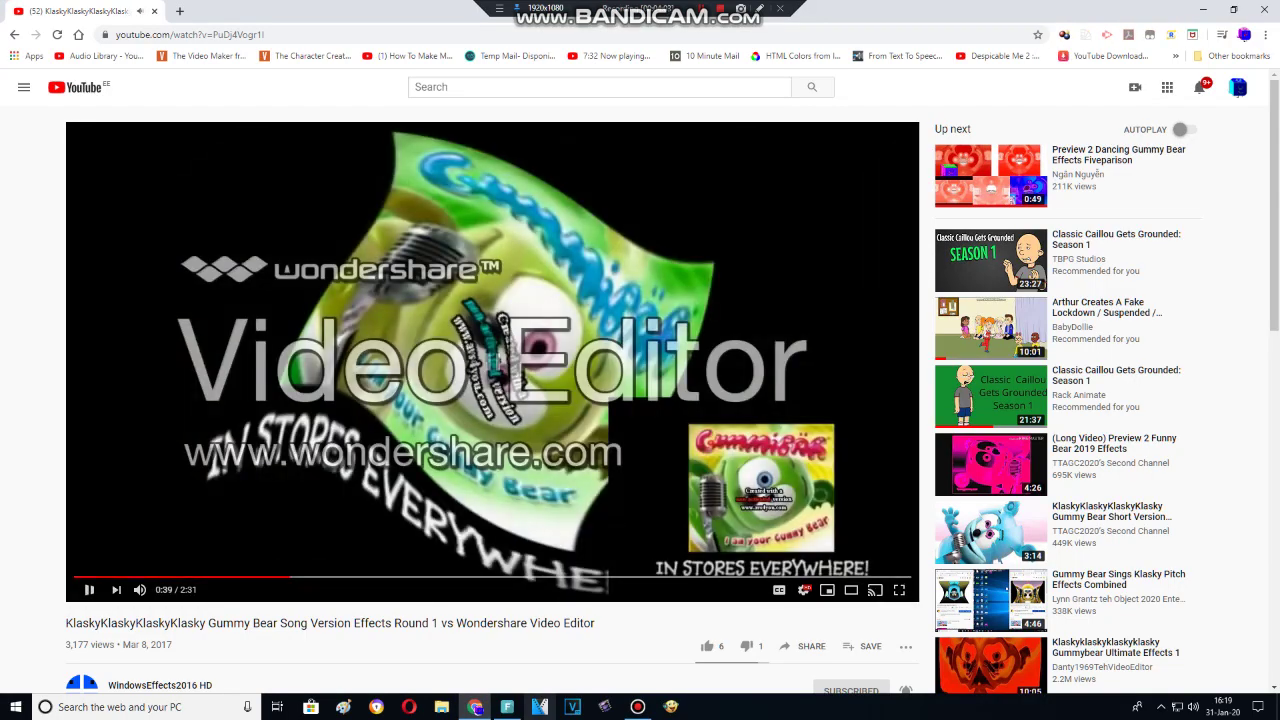
click(507, 706)
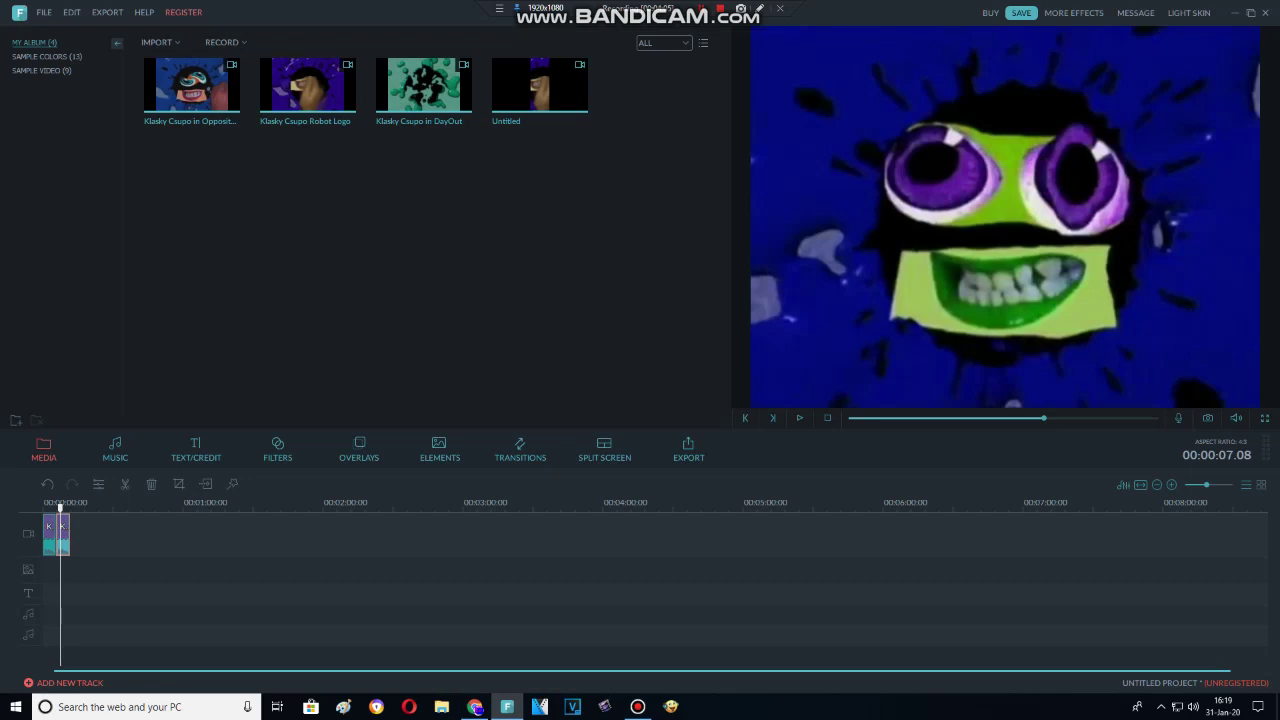
Append a third Robot Logo clip to the timeline and set its audio pitch to -12 and hue to 23.
drag(305, 97, 77, 536)
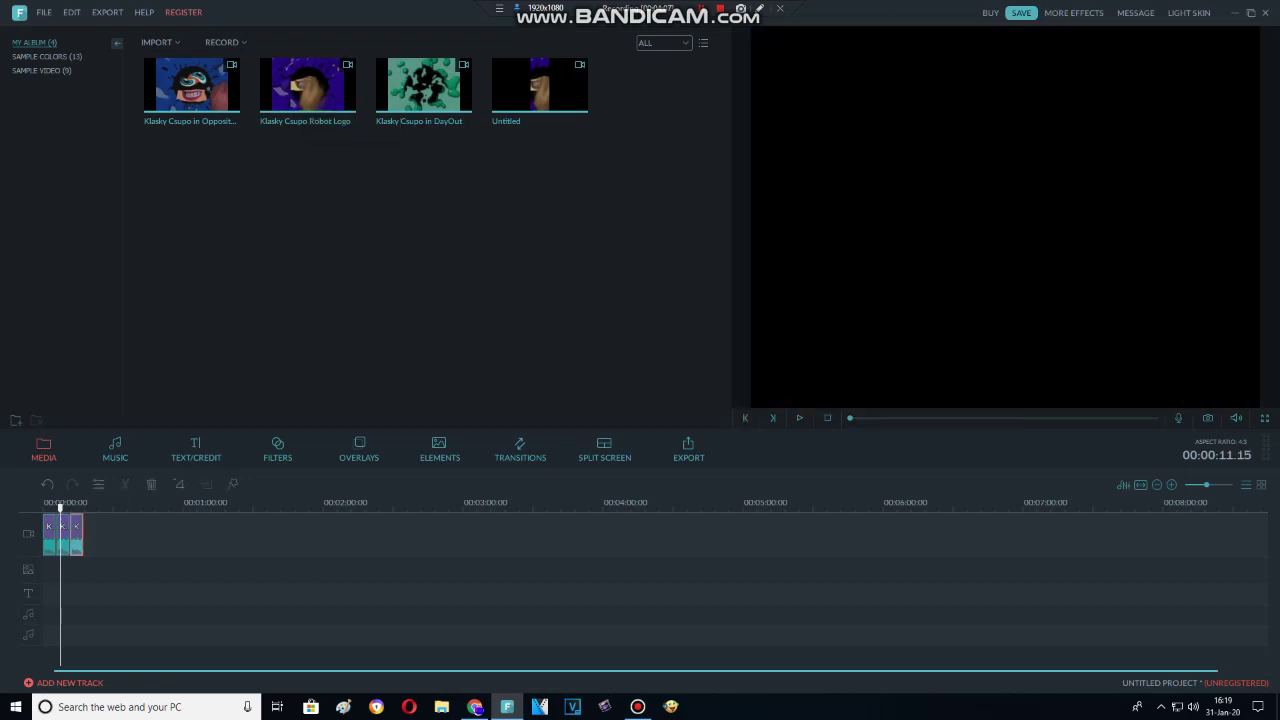
double_click(77, 537)
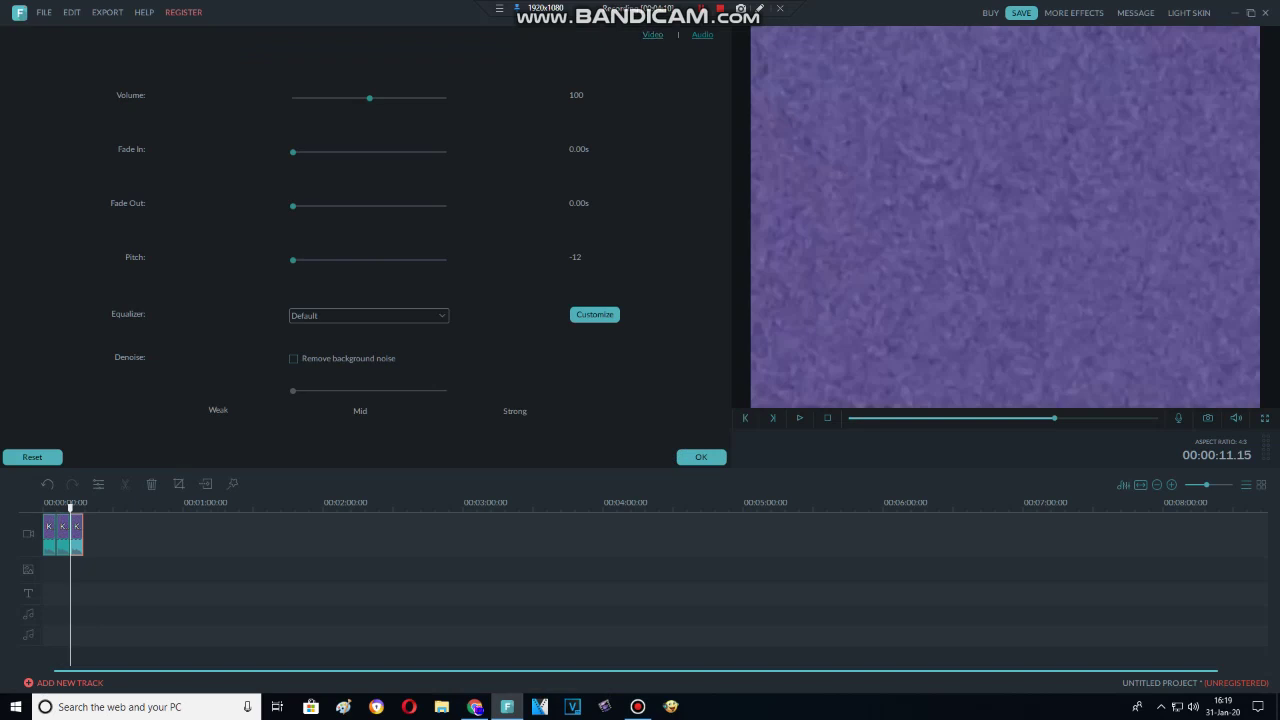
click(652, 34)
drag(370, 272, 380, 272)
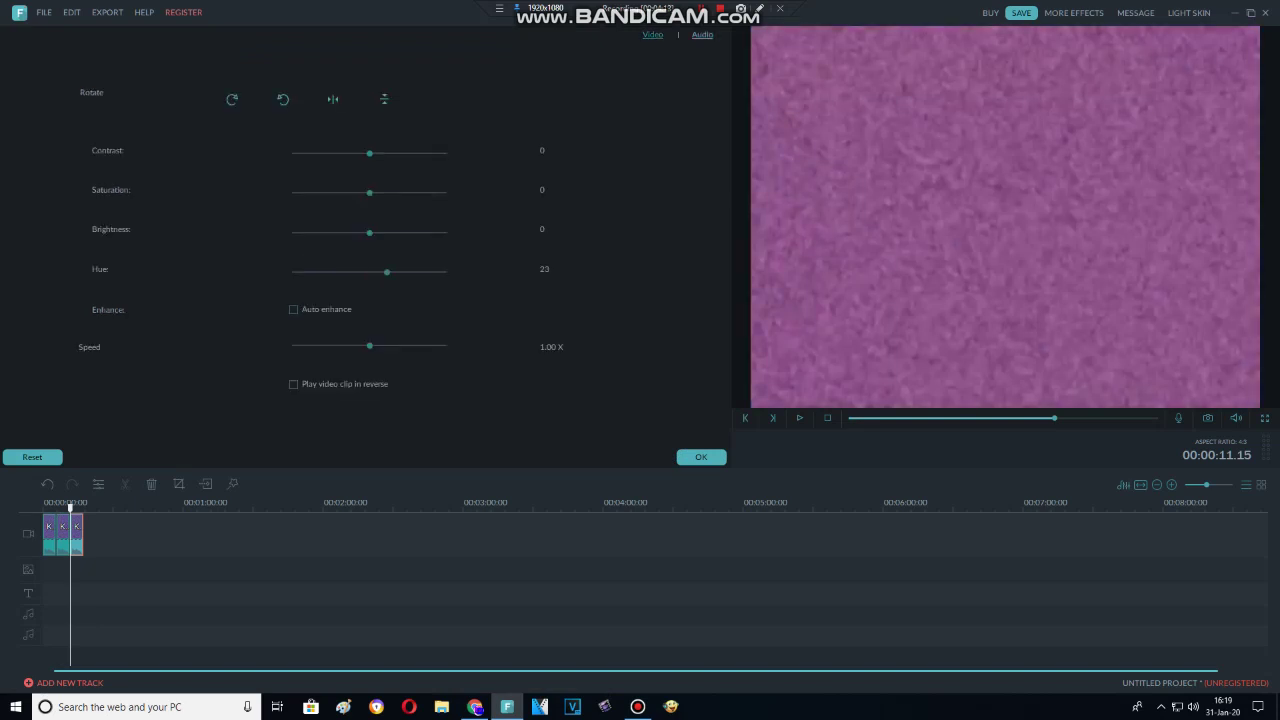
click(701, 456)
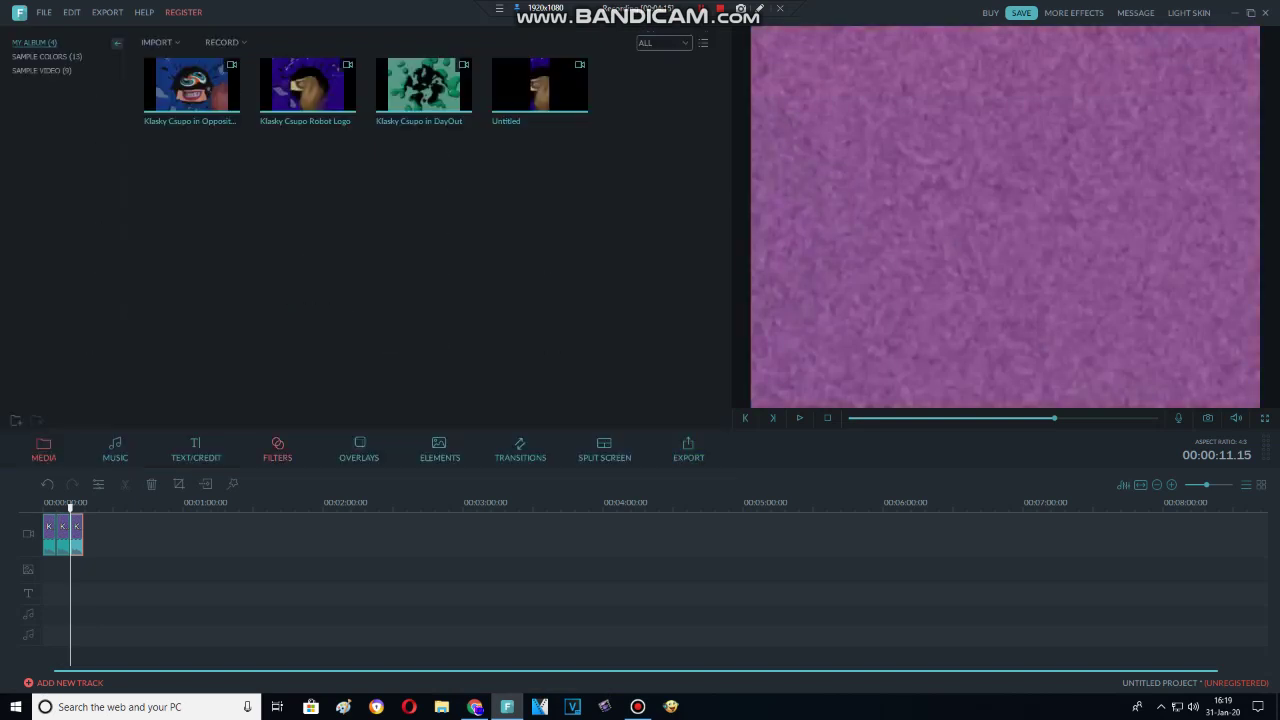
Apply the Whirl distortion filter to the third Robot Logo clip and fit the filter's length to the clip.
click(277, 449)
click(40, 85)
click(35, 169)
click(40, 127)
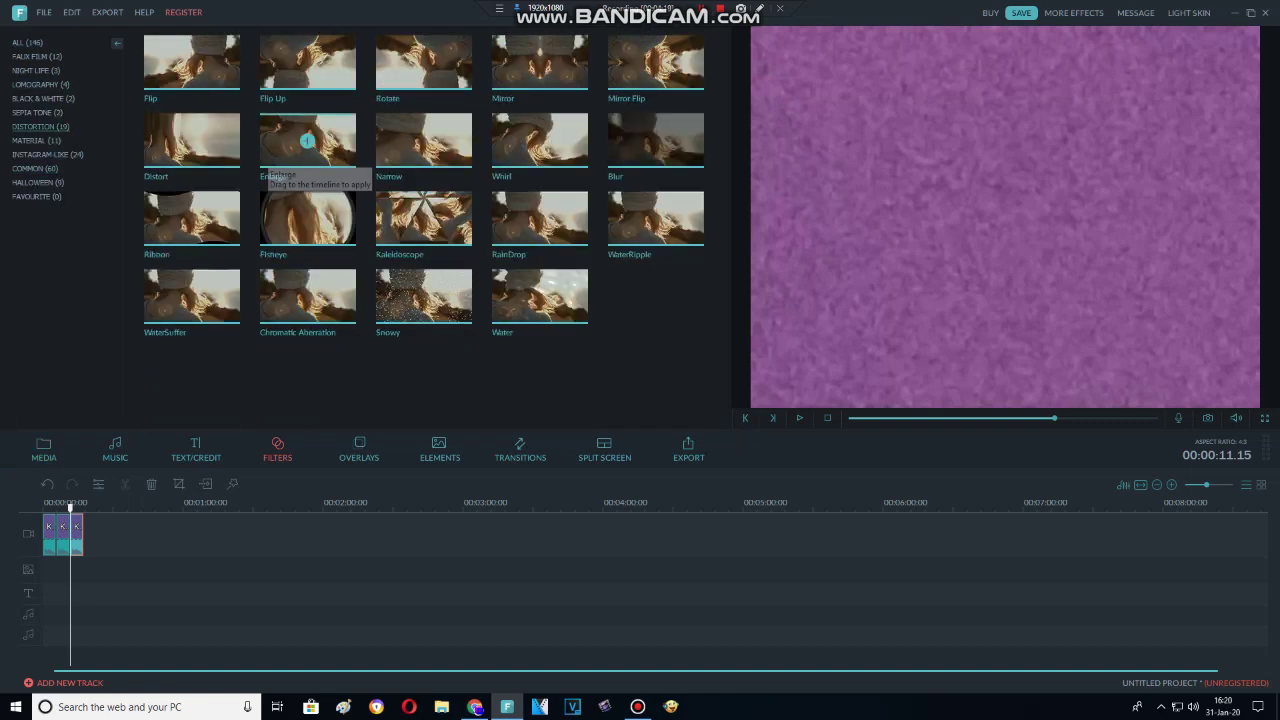
click(538, 141)
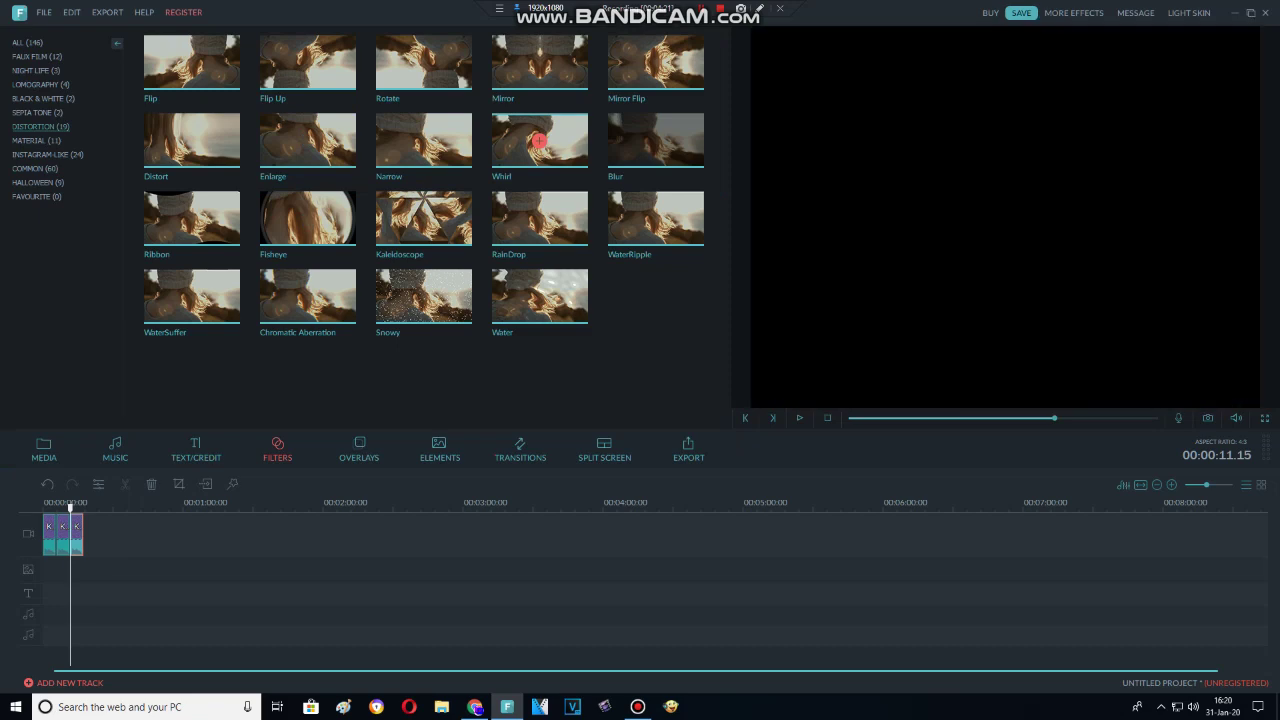
drag(81, 567, 84, 567)
Overlay another Robot Logo clip beneath the Whirl filter, shrink it into the frame's lower-right corner, and preview the result.
click(43, 449)
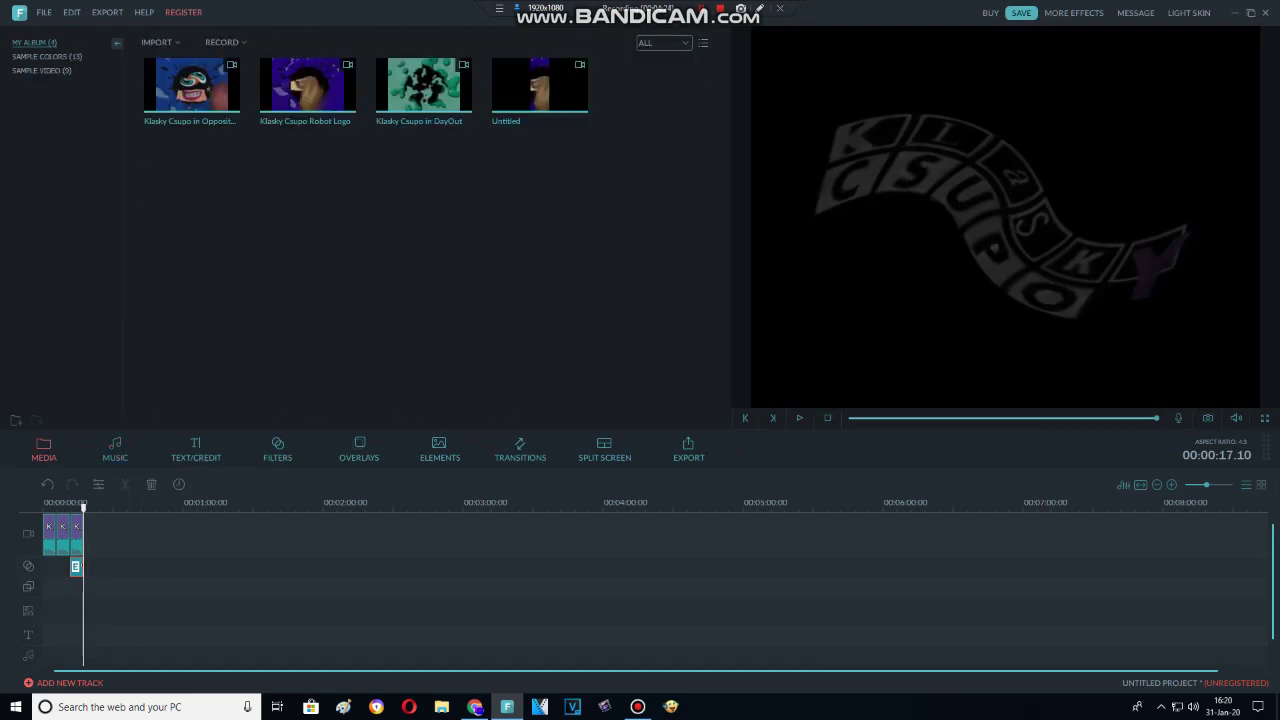
click(308, 85)
drag(88, 535, 75, 611)
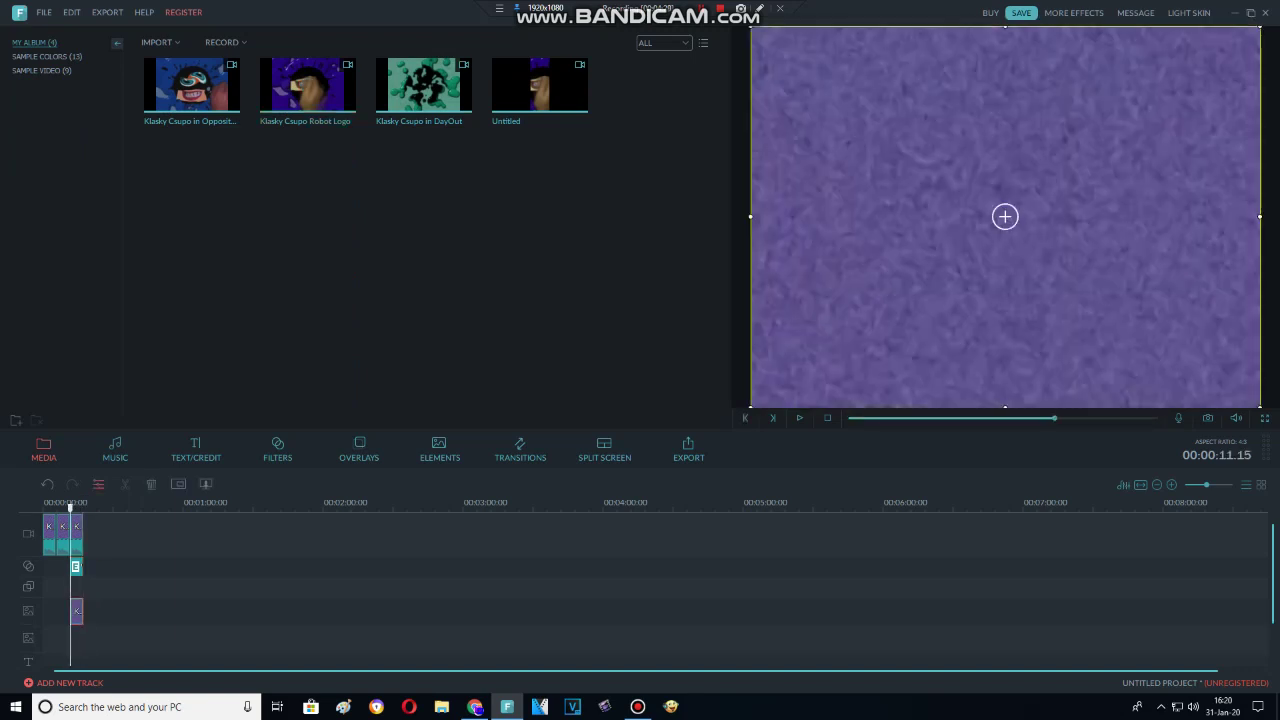
drag(751, 27, 1130, 265)
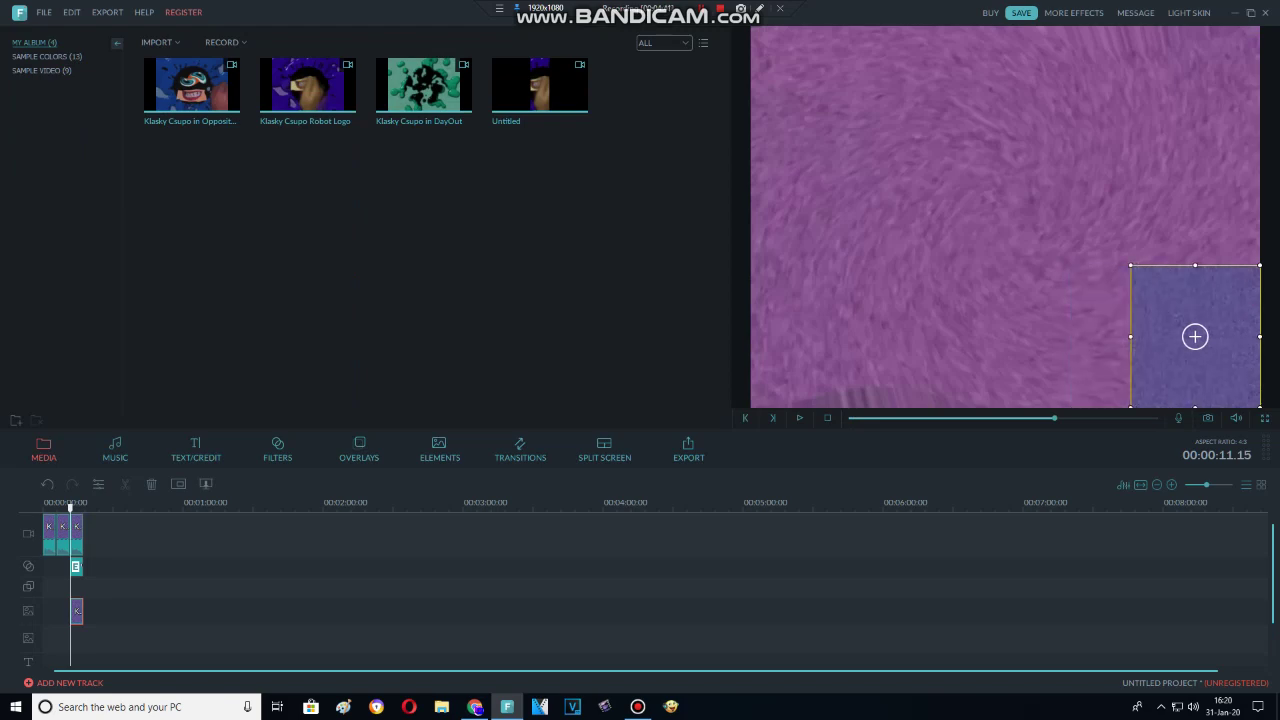
key(space)
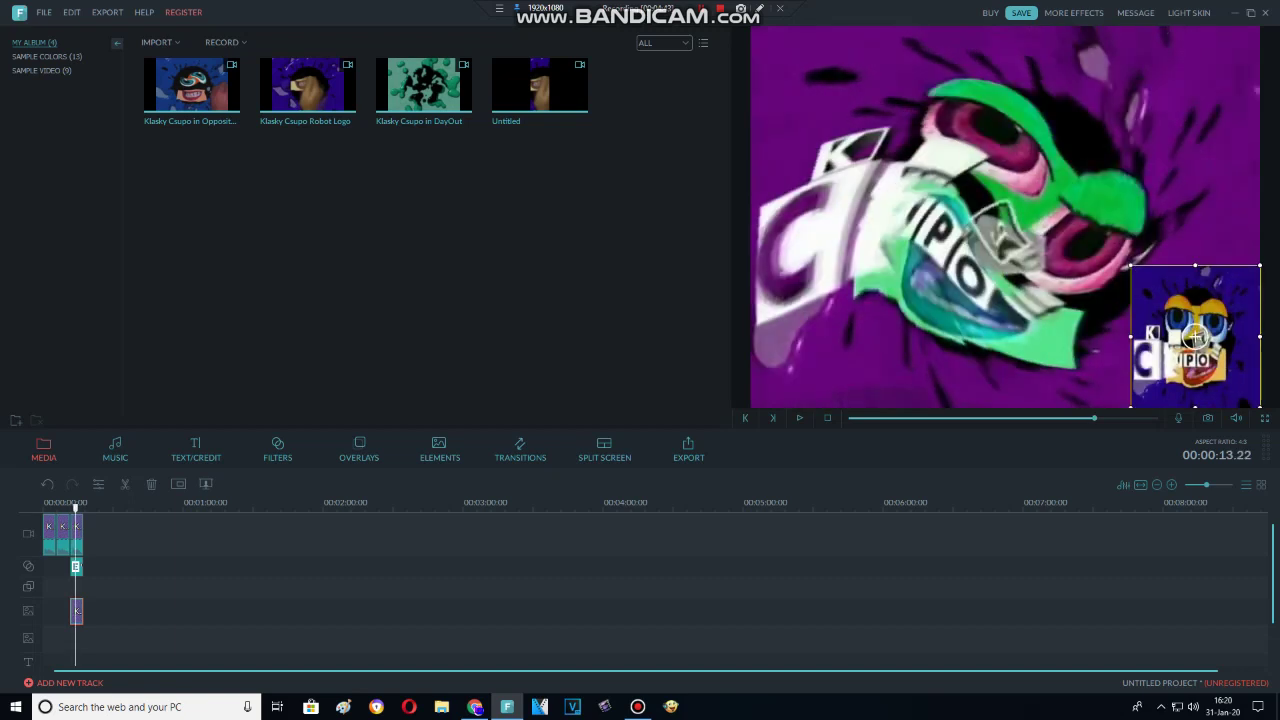
Append a fourth Robot Logo clip, apply a particle filter from the Common category to it, and preview the result.
click(308, 86)
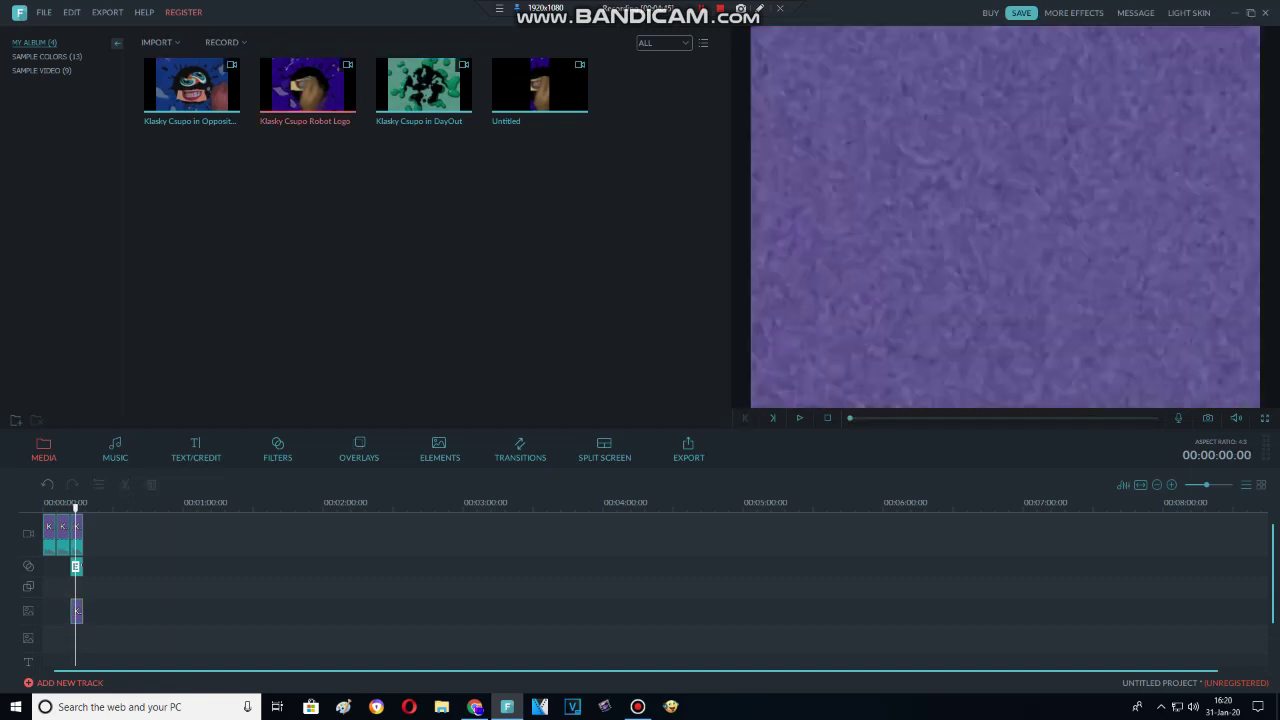
drag(308, 86, 90, 534)
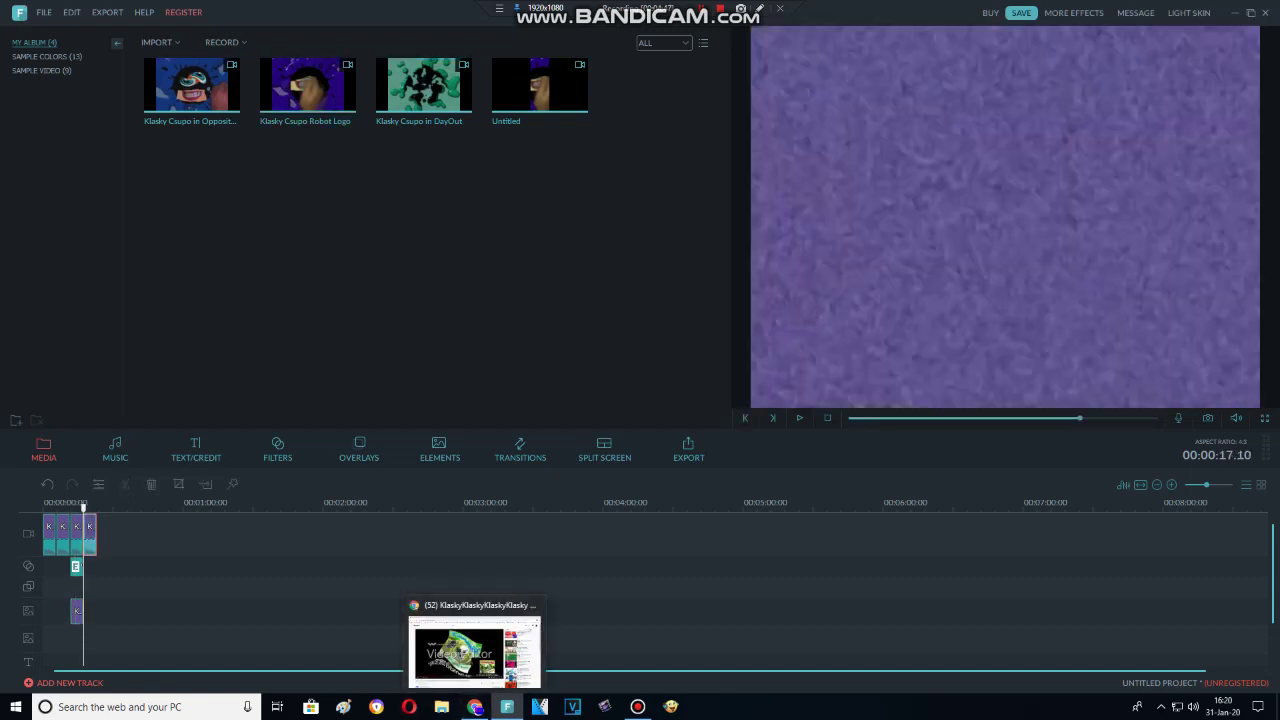
click(278, 447)
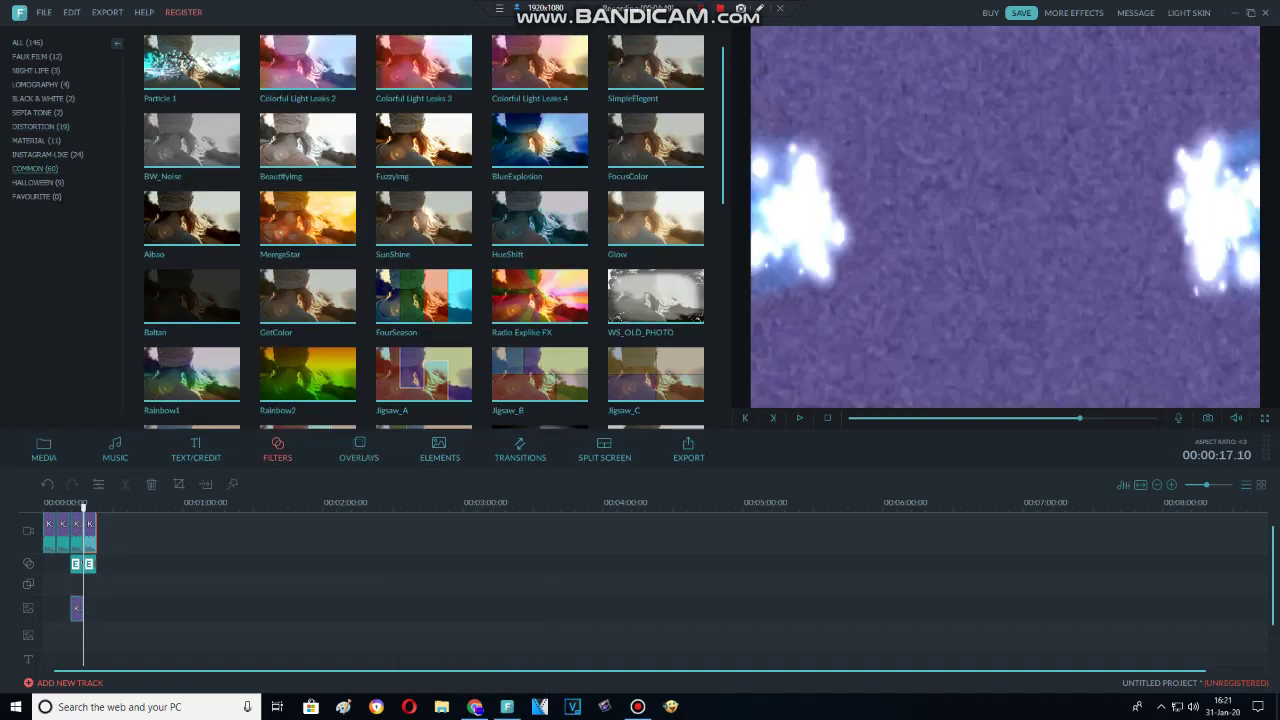
click(799, 418)
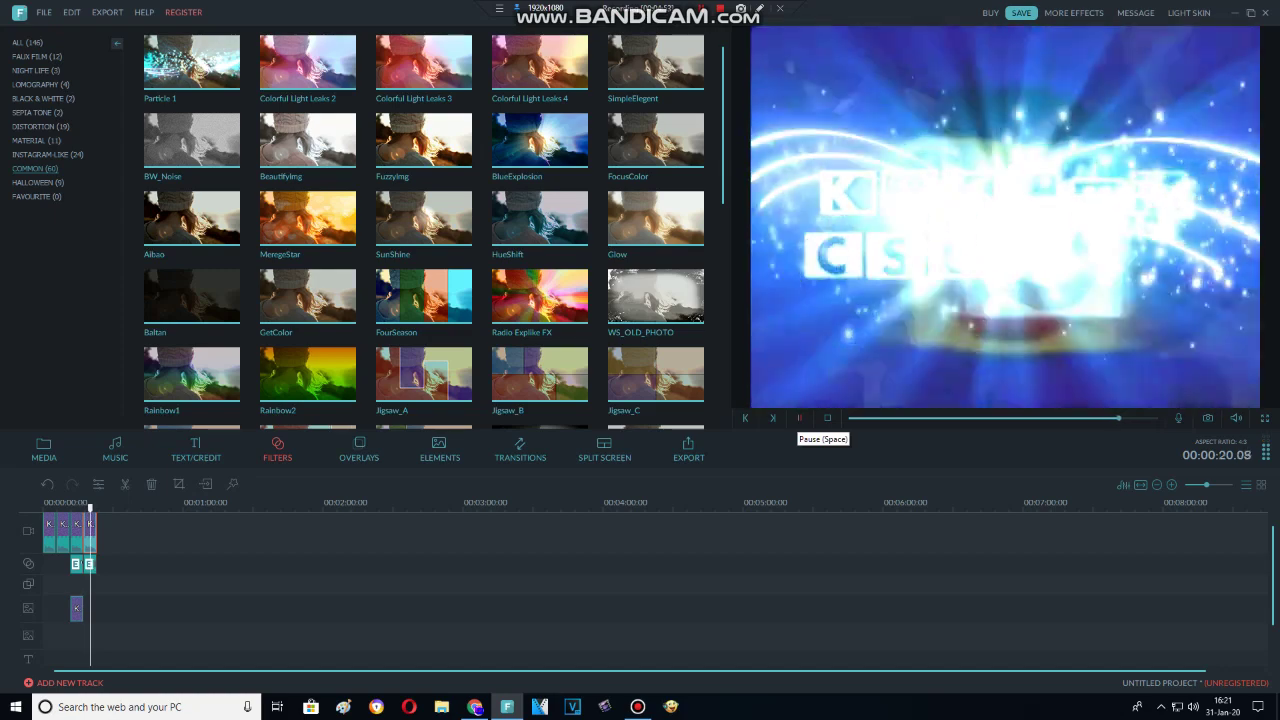
key(space)
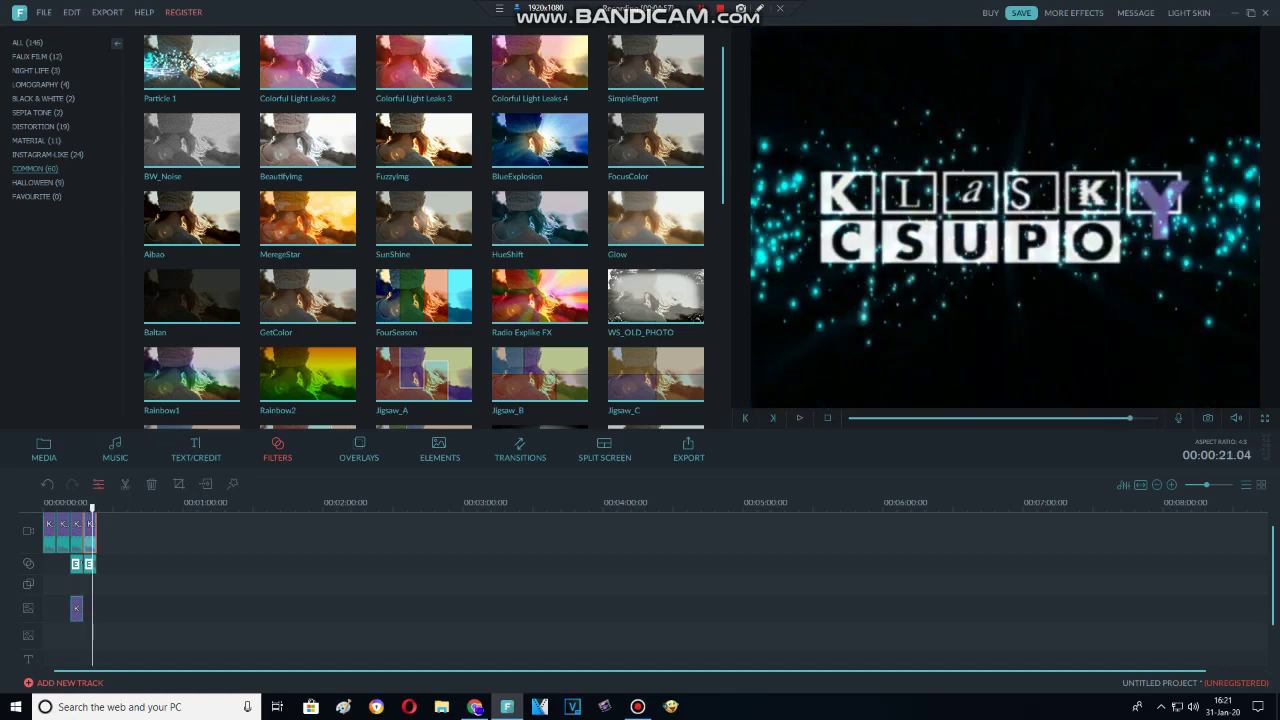
Set the fourth Robot Logo clip's hue to 1 and its audio pitch to 1.
double_click(90, 531)
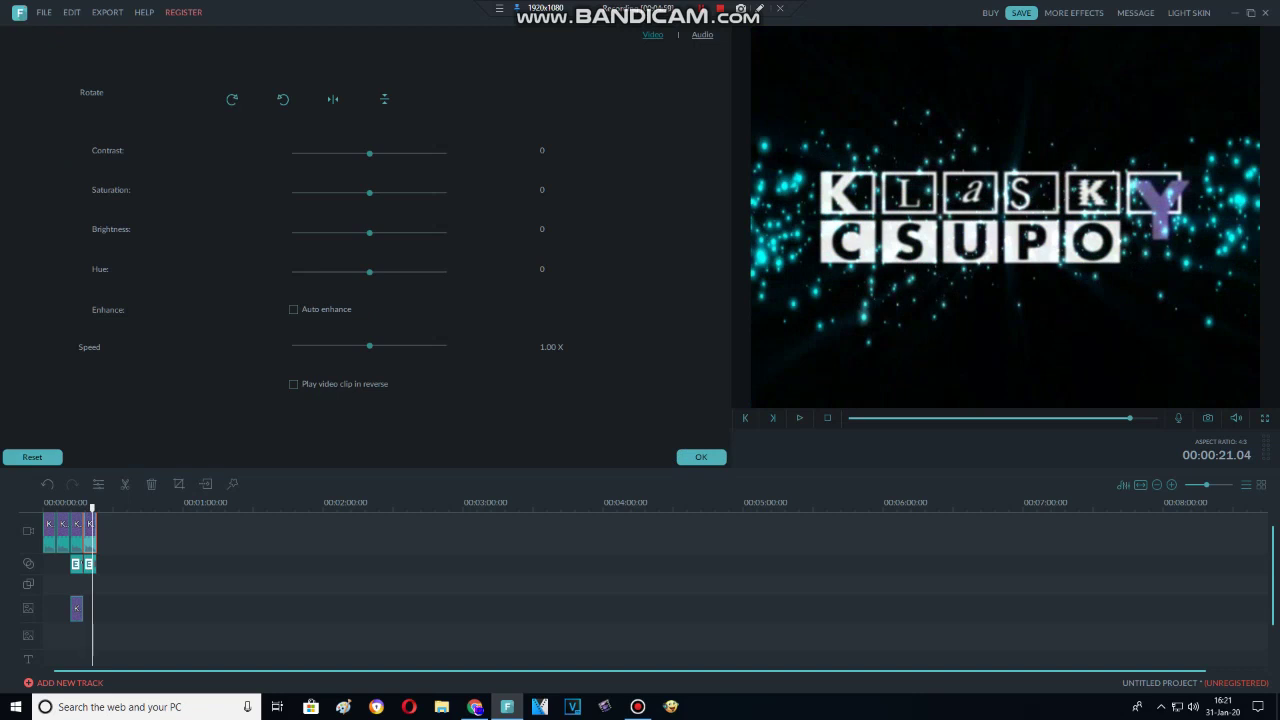
drag(374, 272, 372, 272)
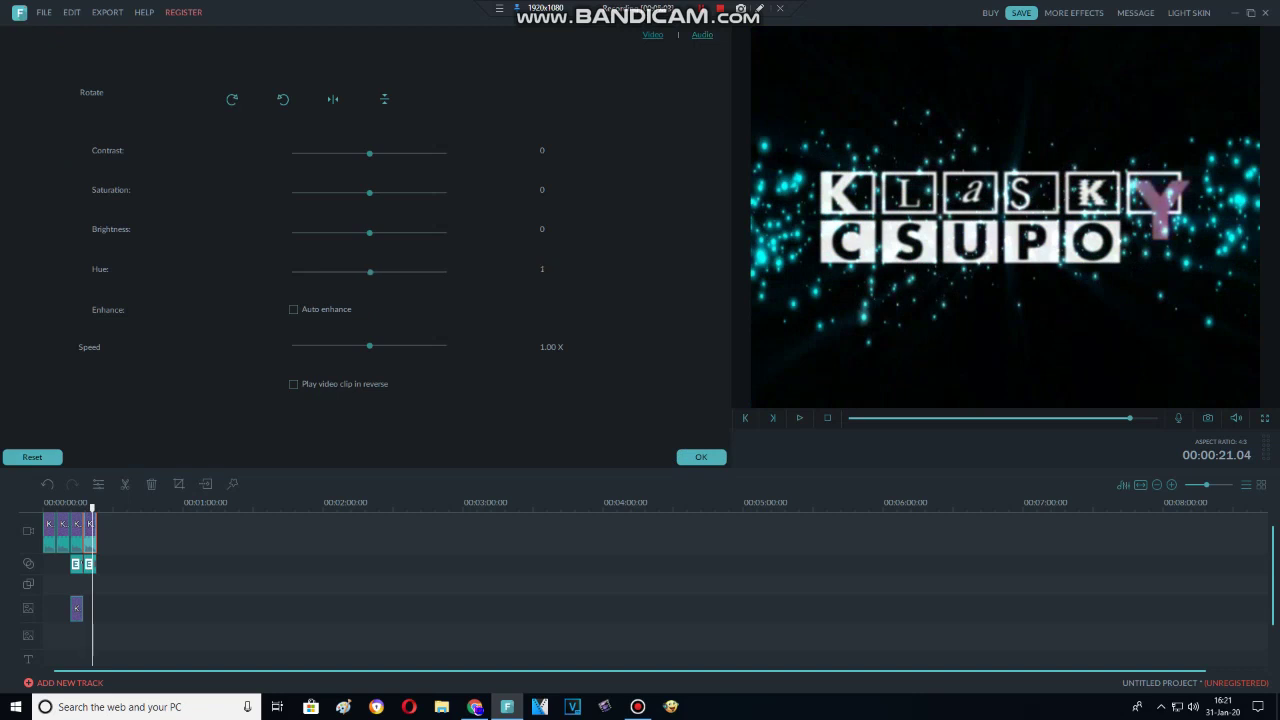
click(702, 35)
key(Right)
key(Left)
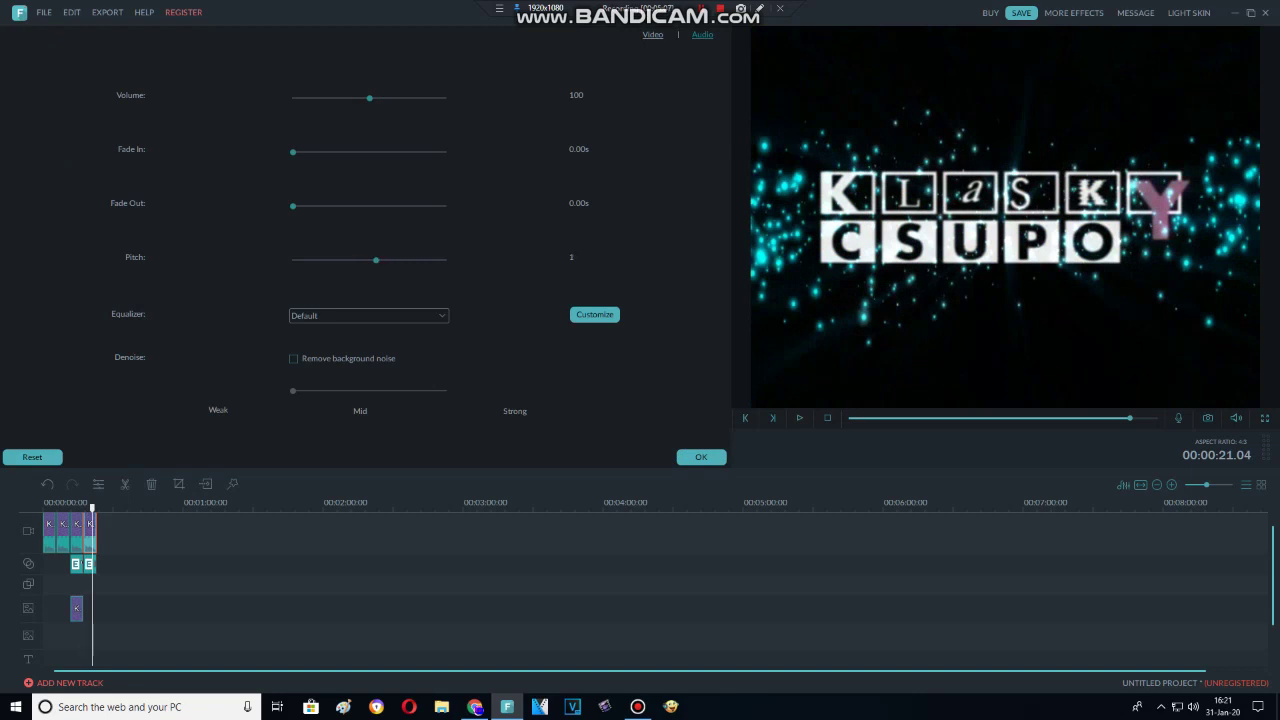
click(701, 456)
Append a fifth Robot Logo clip, adjust its audio pitch, and set its hue to 100.
click(43, 447)
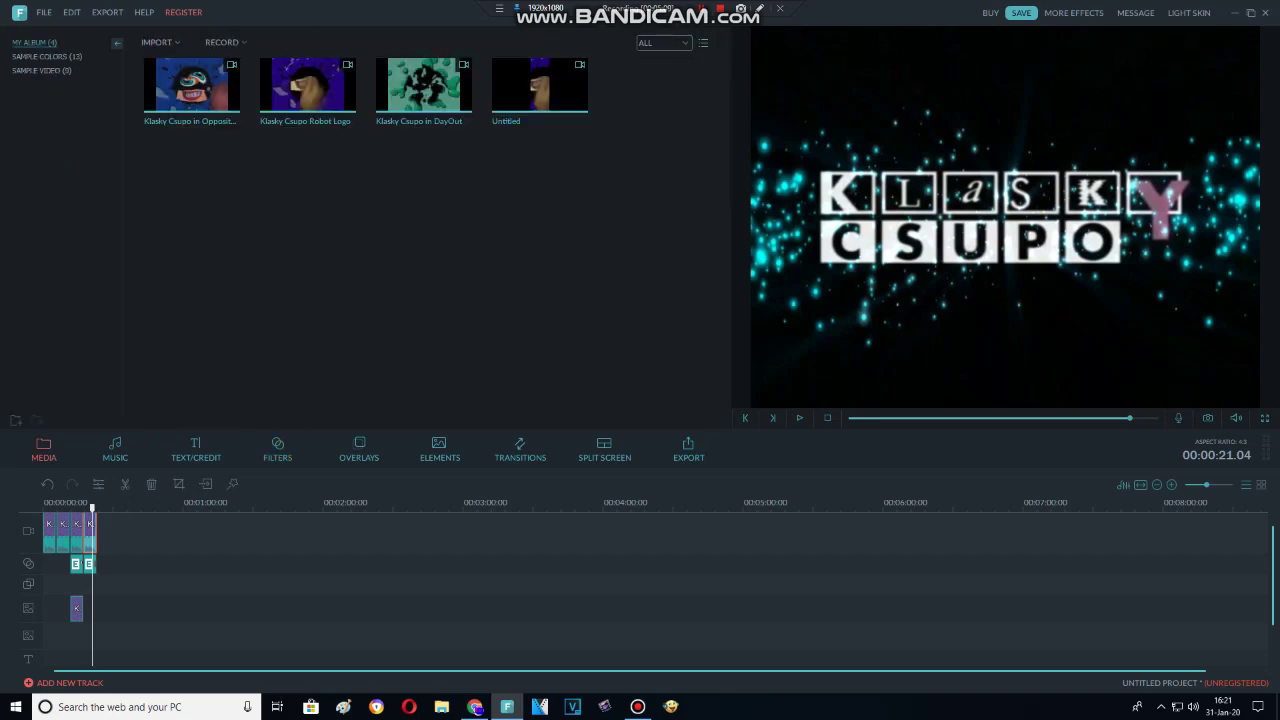
click(307, 86)
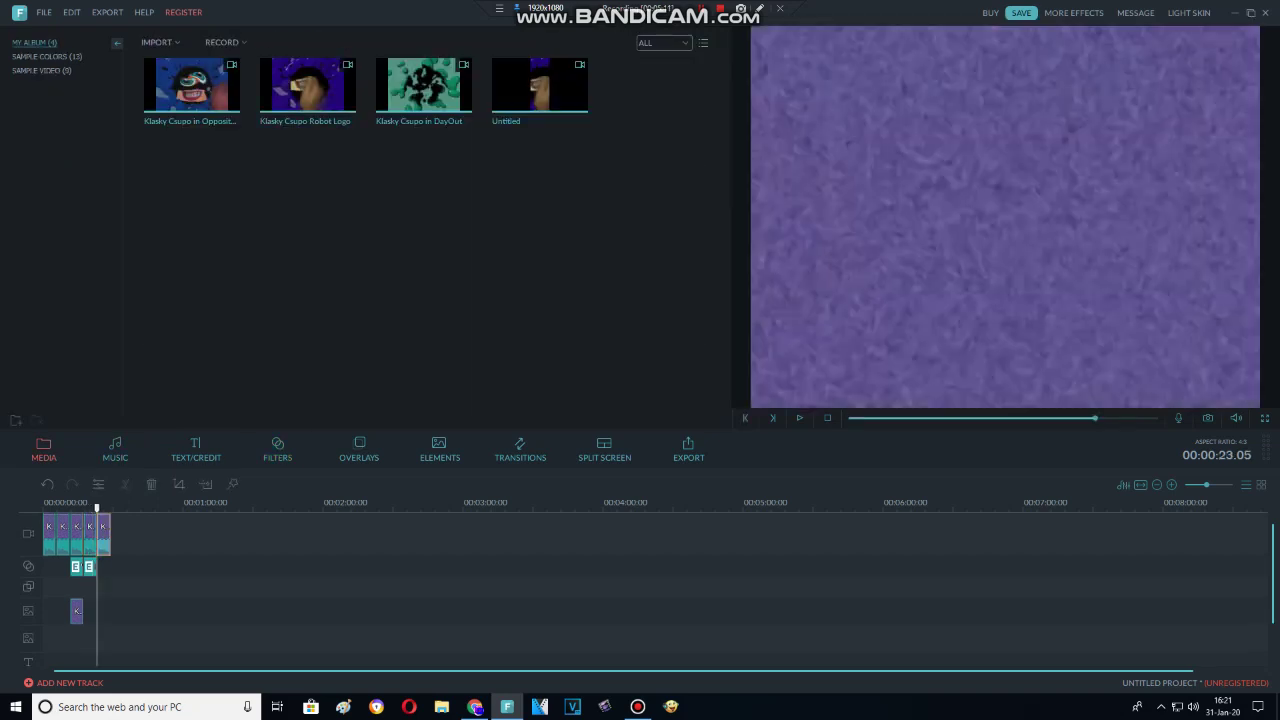
click(98, 484)
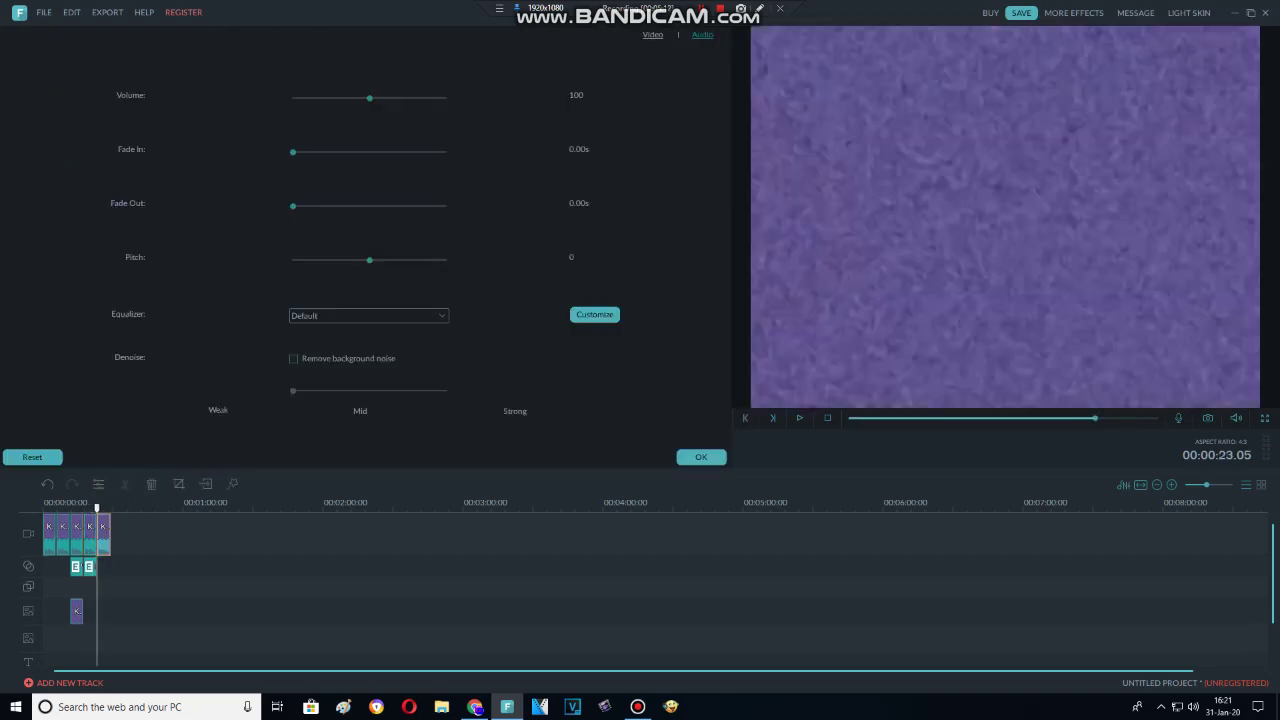
drag(376, 260, 446, 271)
click(653, 35)
click(701, 457)
Apply the Mirror Flip distortion filter to the fifth Robot Logo clip and fit the filter's length to the clip.
click(278, 449)
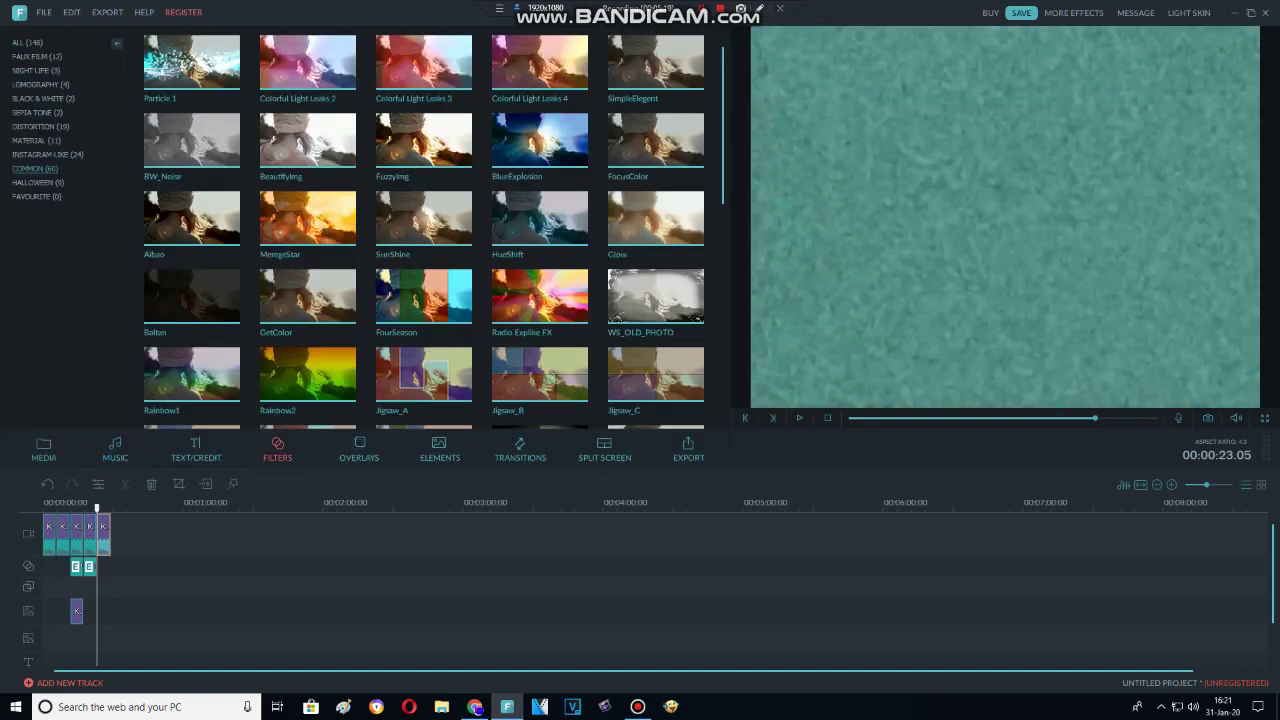
scroll(308, 376, down, 3)
click(43, 99)
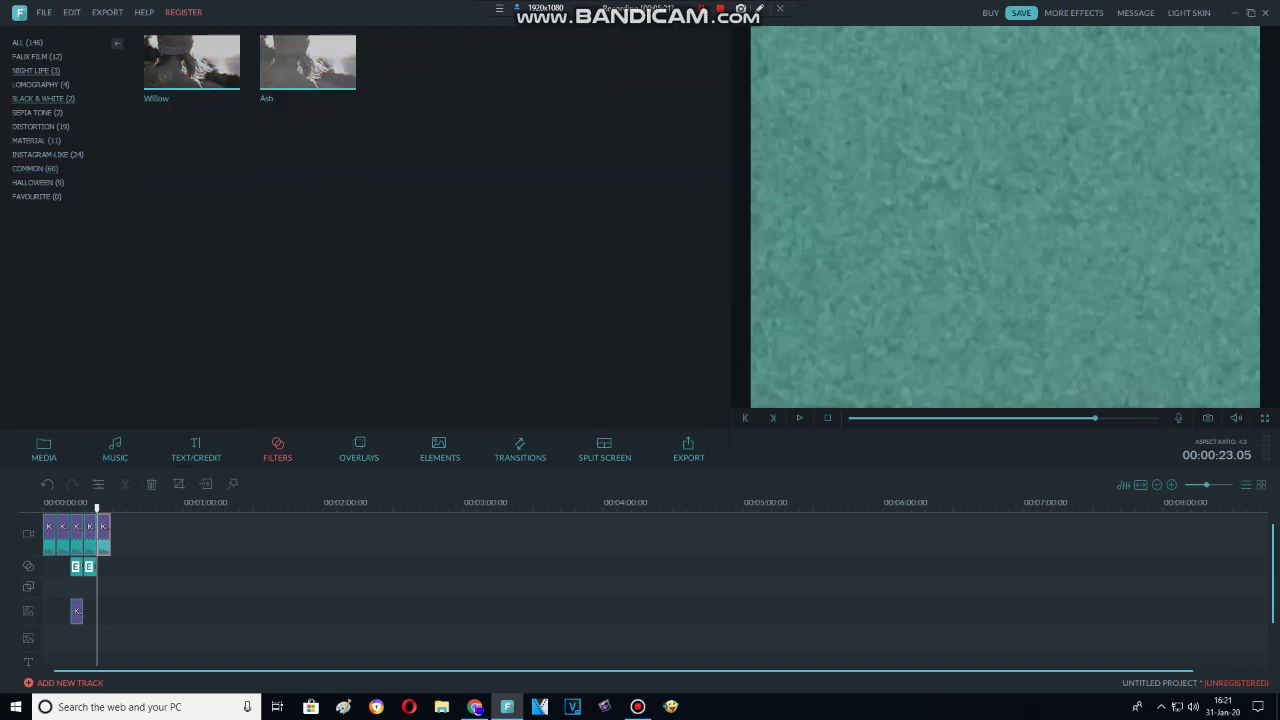
click(36, 141)
click(40, 127)
click(540, 62)
drag(656, 62, 103, 567)
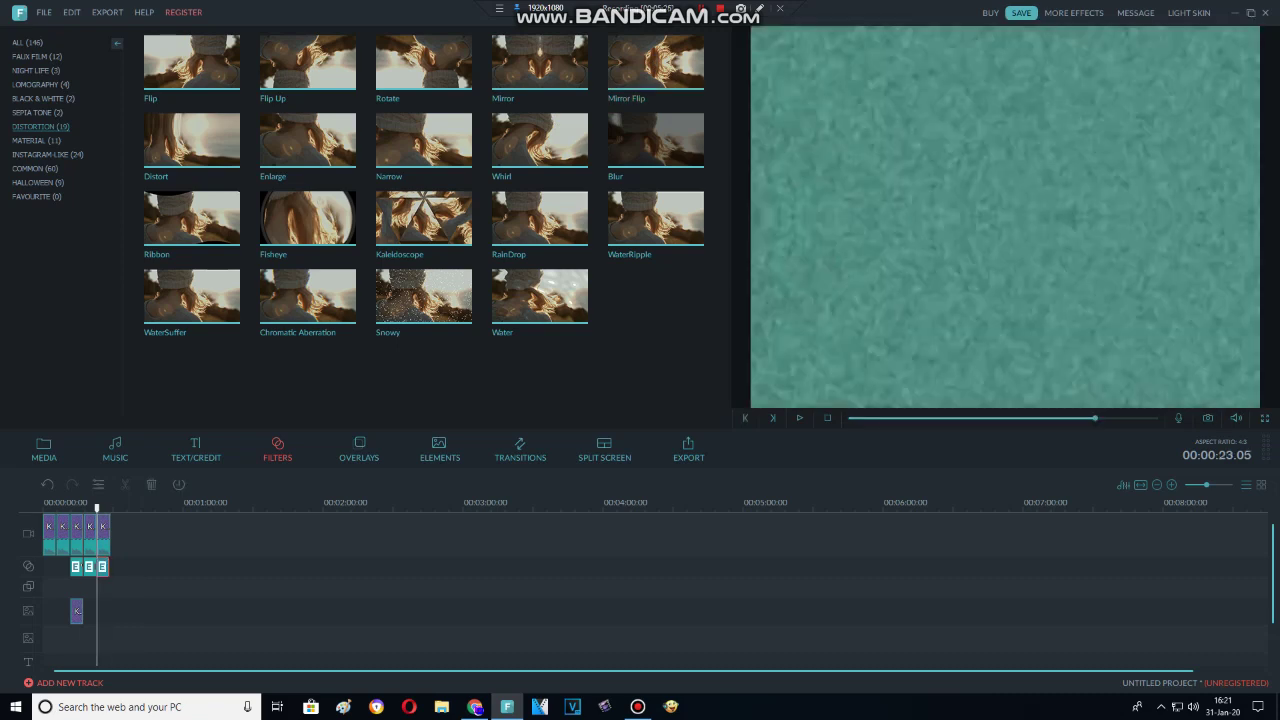
drag(108, 567, 110, 567)
Set the fifth Robot Logo clip's speed to 2.00 X and shorten its Mirror Flip filter to match.
click(90, 535)
click(103, 535)
drag(97, 508, 99, 508)
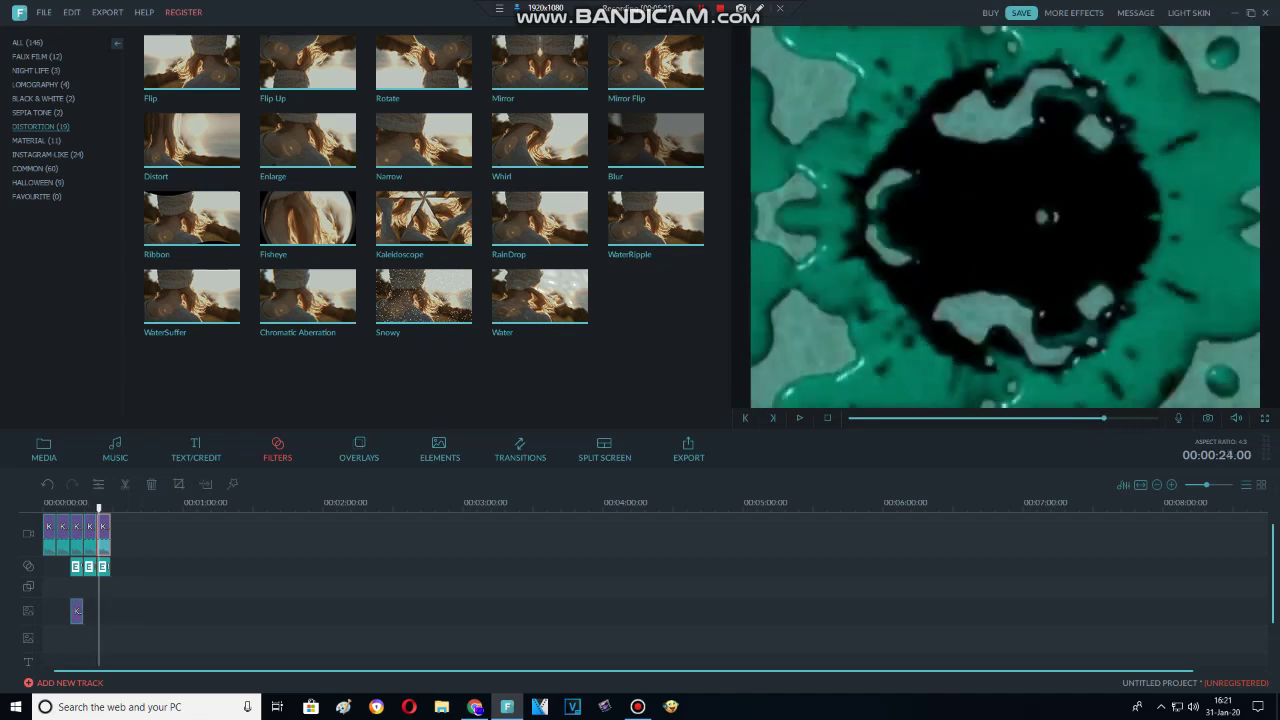
double_click(103, 535)
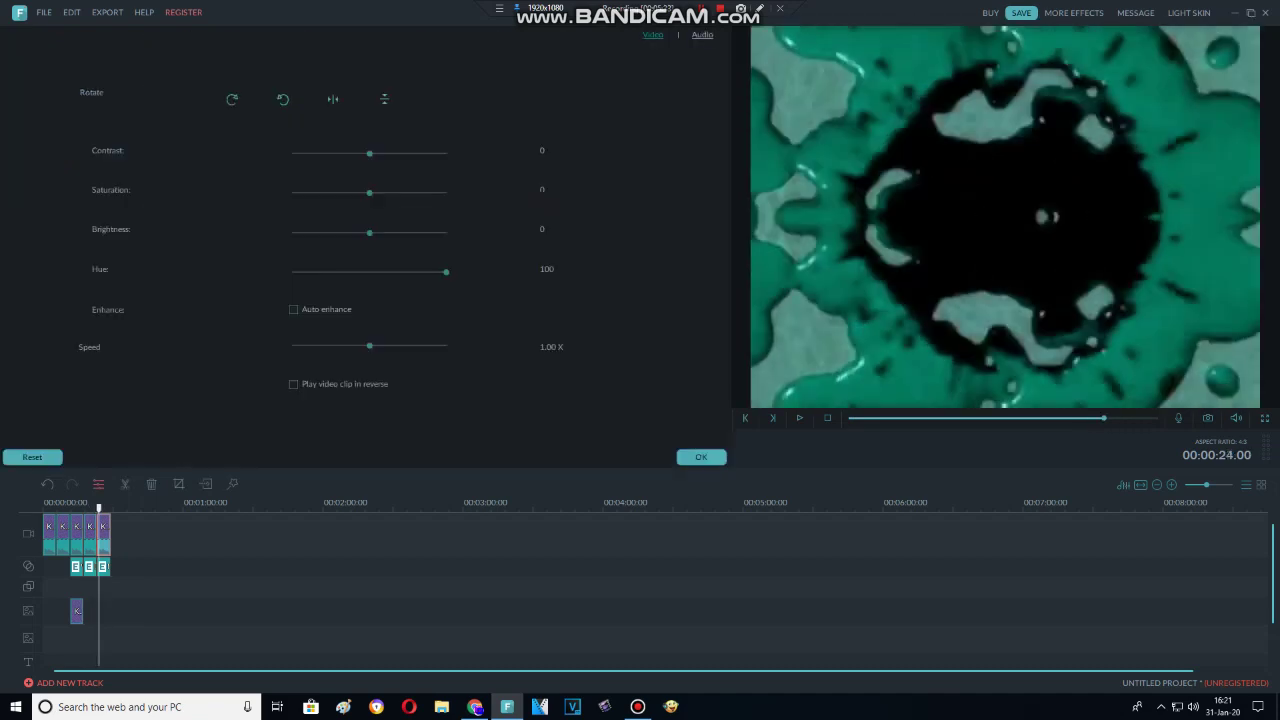
drag(369, 346, 400, 346)
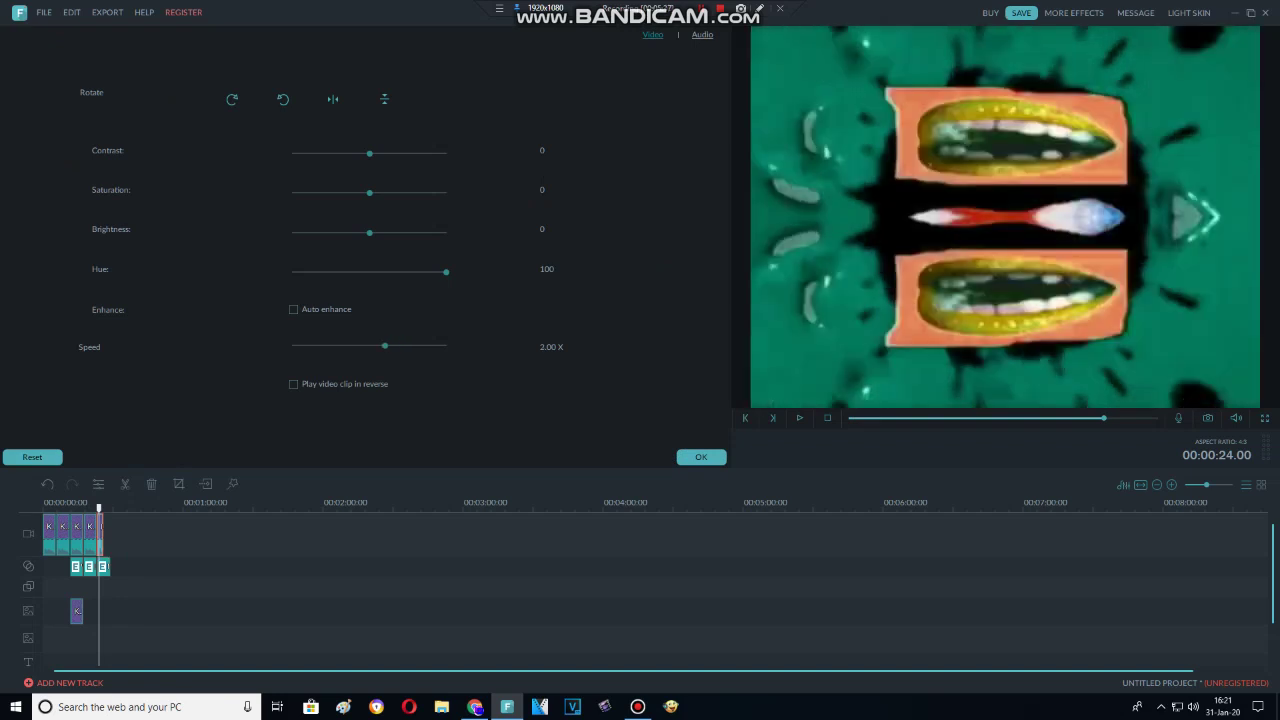
click(105, 567)
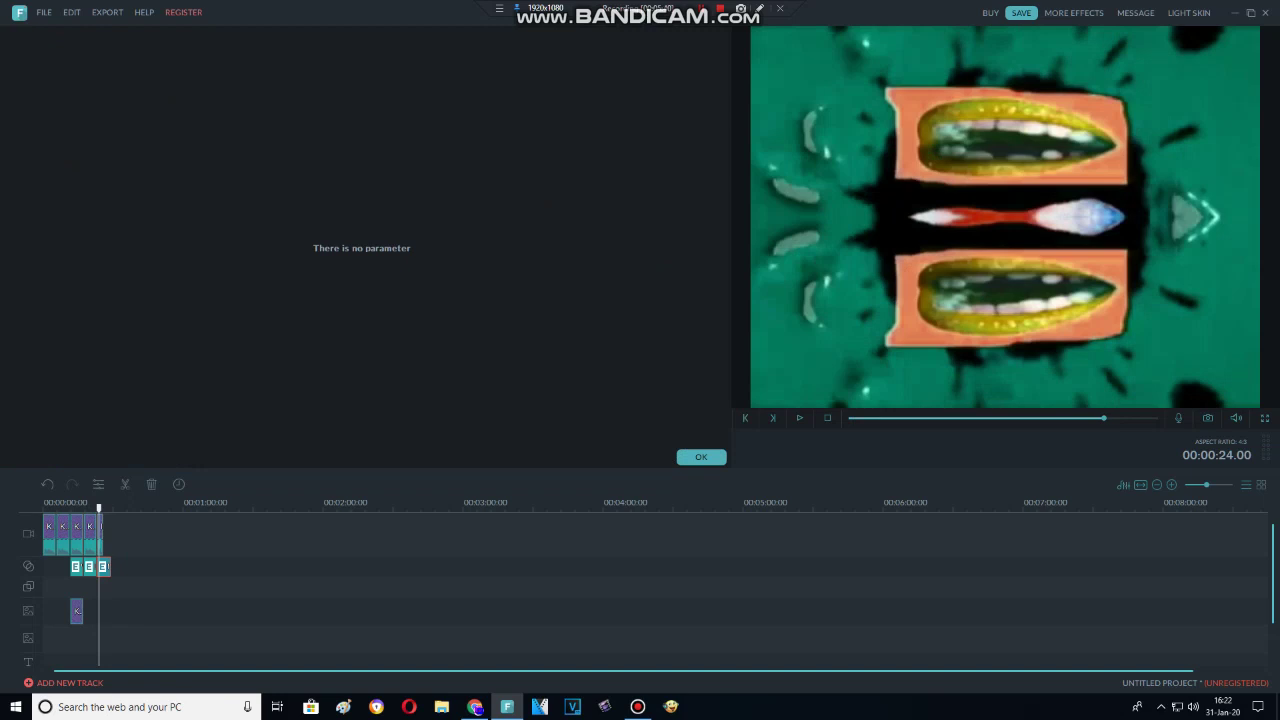
drag(99, 508, 97, 508)
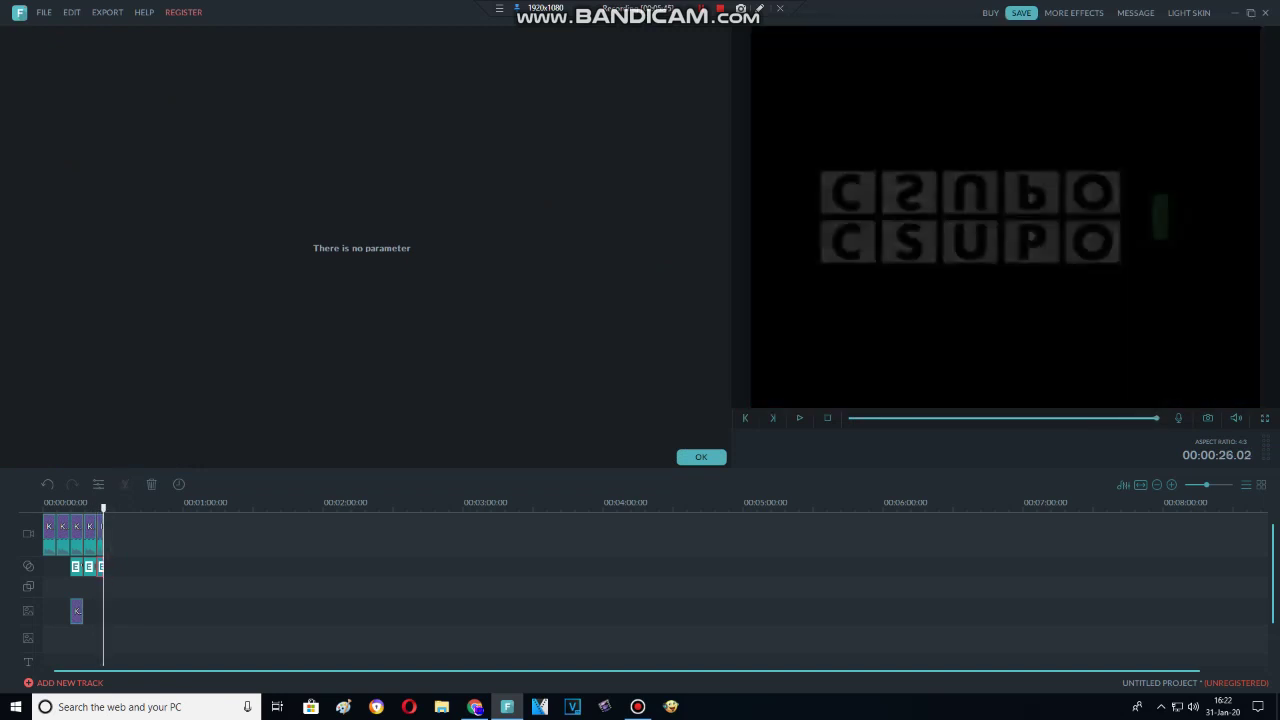
click(701, 456)
Append a sixth Robot Logo clip to the timeline and apply the Water distortion filter to it.
click(44, 449)
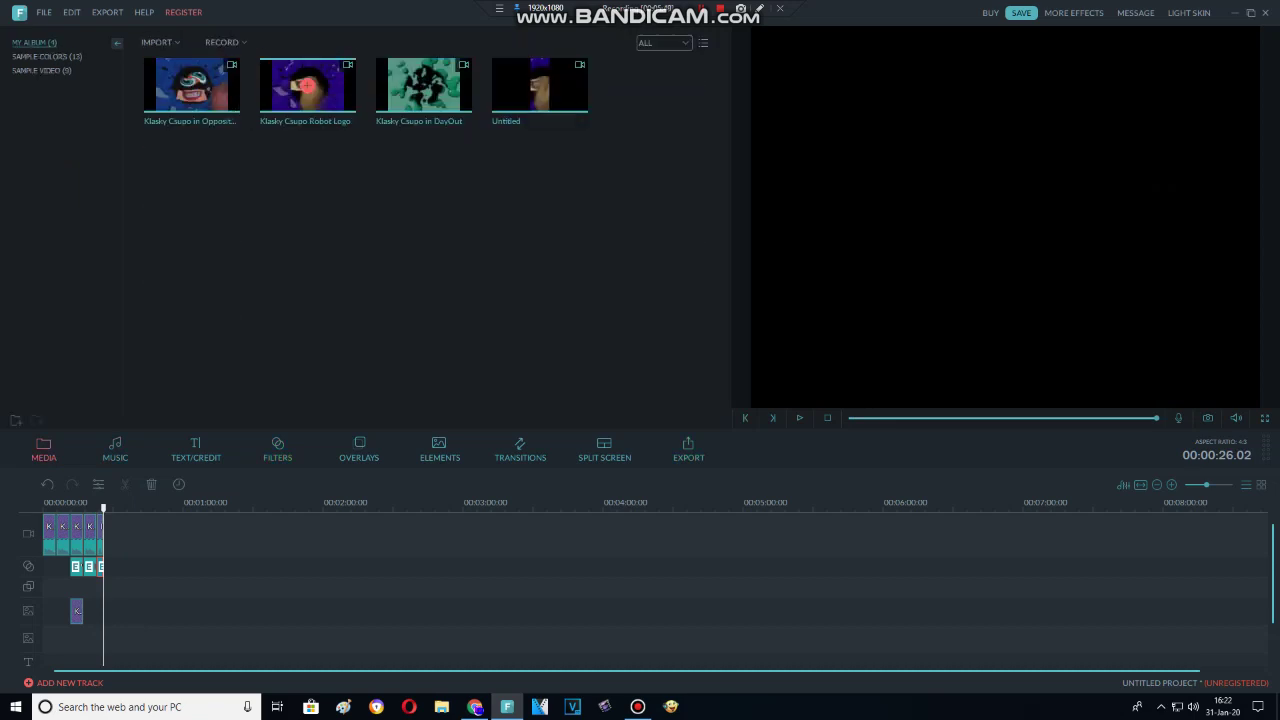
click(307, 86)
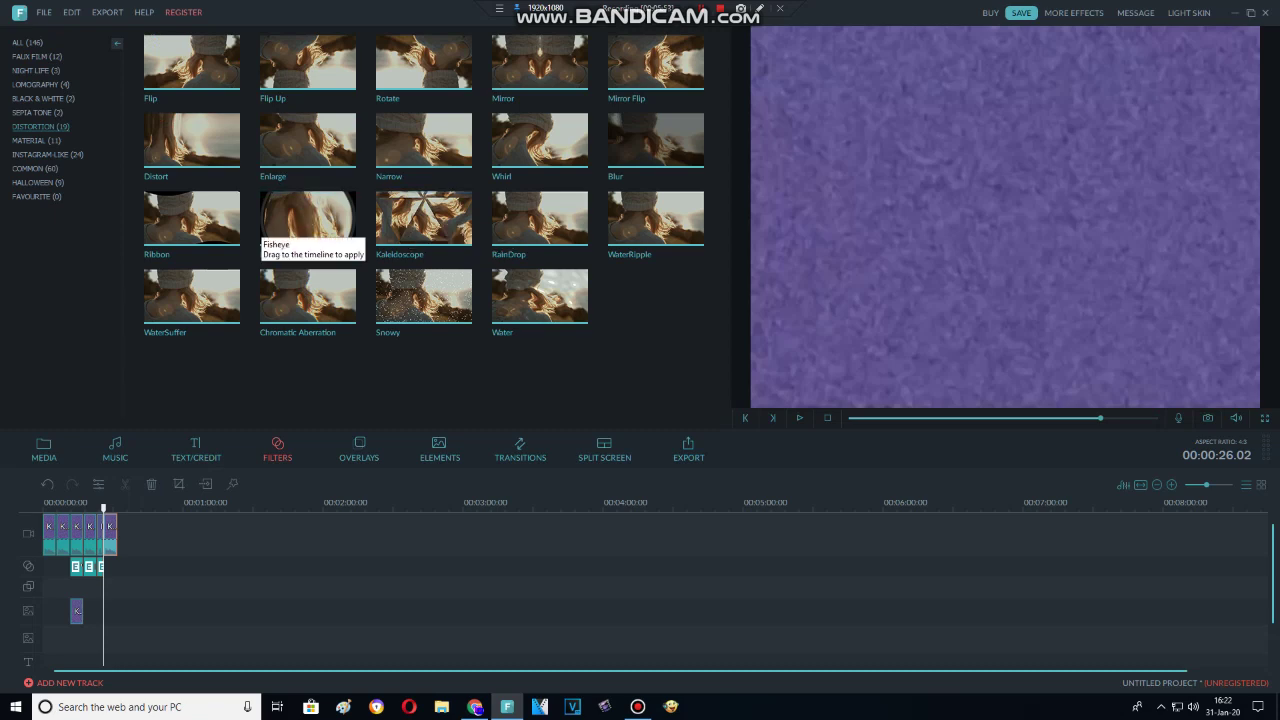
click(537, 294)
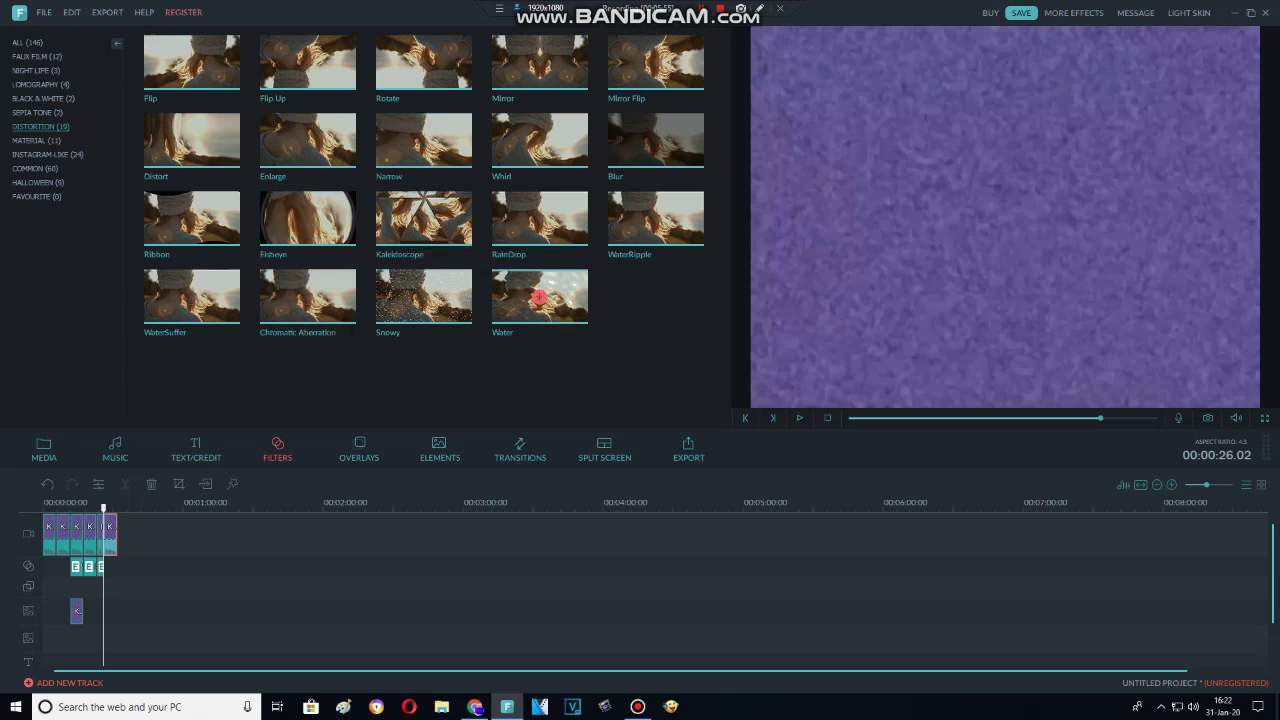
click(100, 535)
Set the sixth Robot Logo clip's speed to 0.50 X and extend its Water filter to the clip's end.
double_click(110, 535)
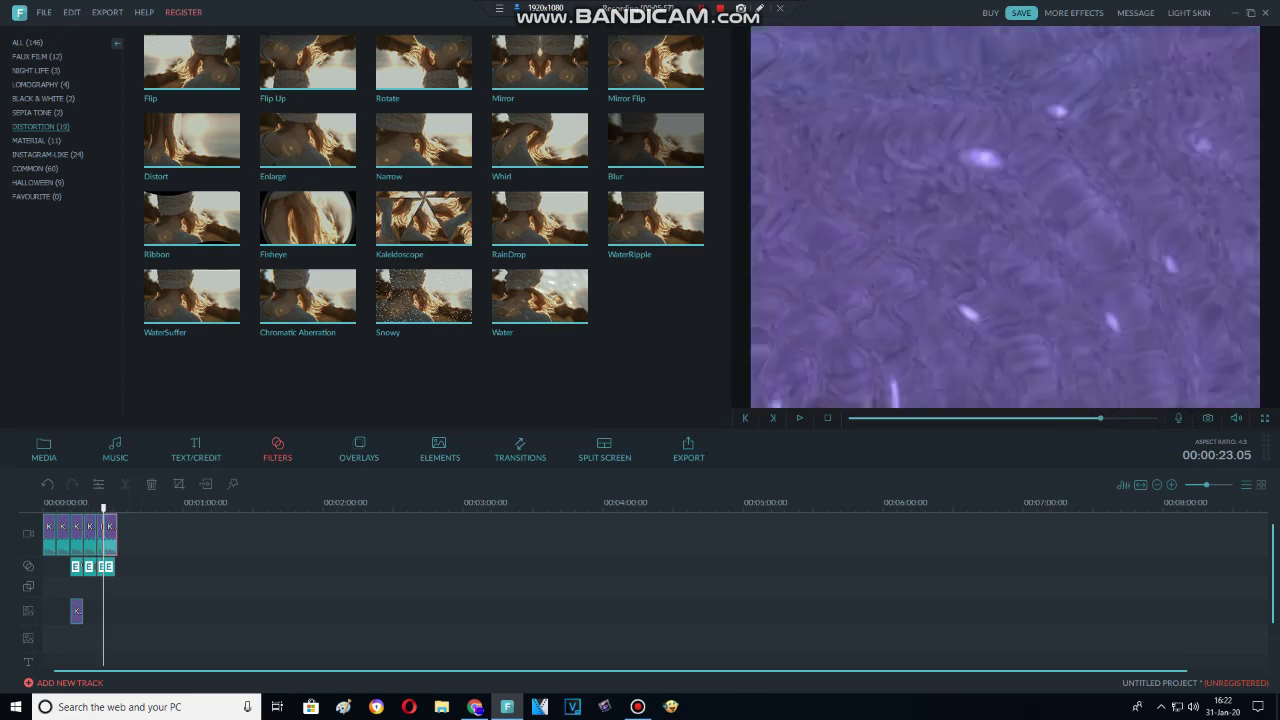
drag(369, 346, 354, 346)
double_click(109, 567)
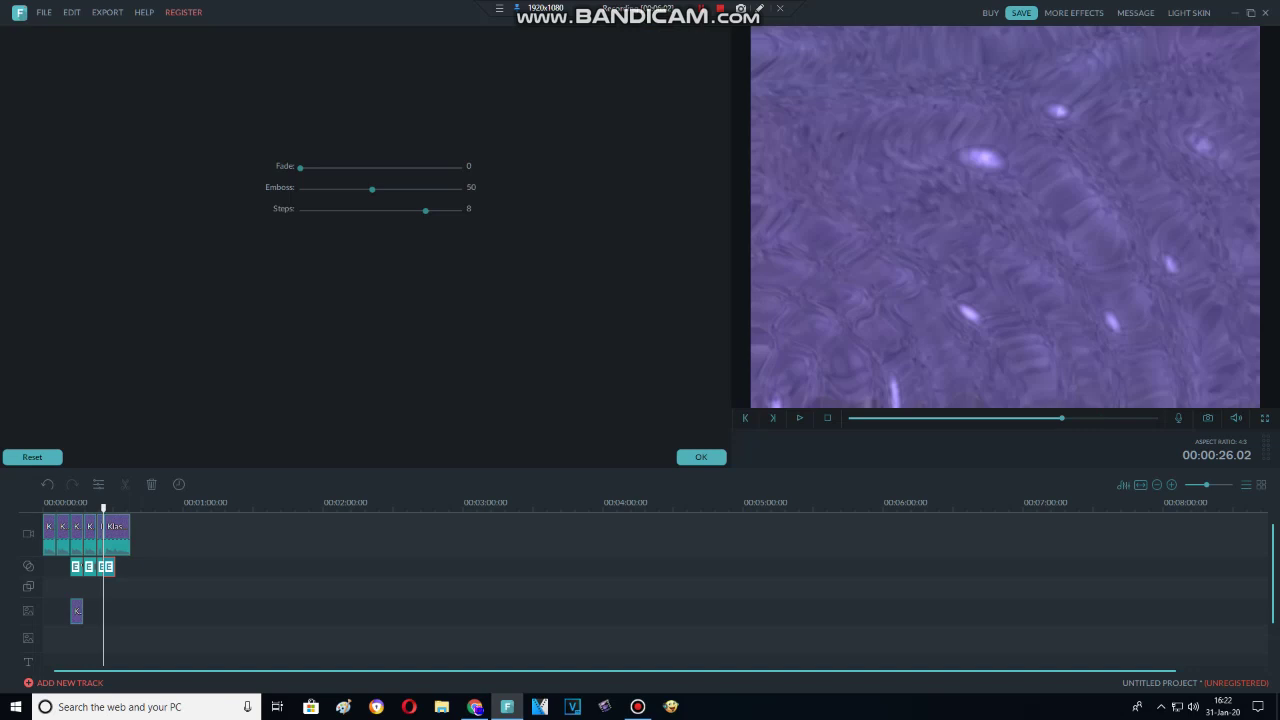
drag(115, 567, 130, 567)
Set the sixth Robot Logo clip's hue to 0, saturation to 70 and contrast to 100.
click(121, 537)
mouse_move(370, 271)
mouse_down()
mouse_move(382, 271)
mouse_move(369, 271)
mouse_up()
drag(369, 192, 423, 192)
drag(369, 153, 446, 153)
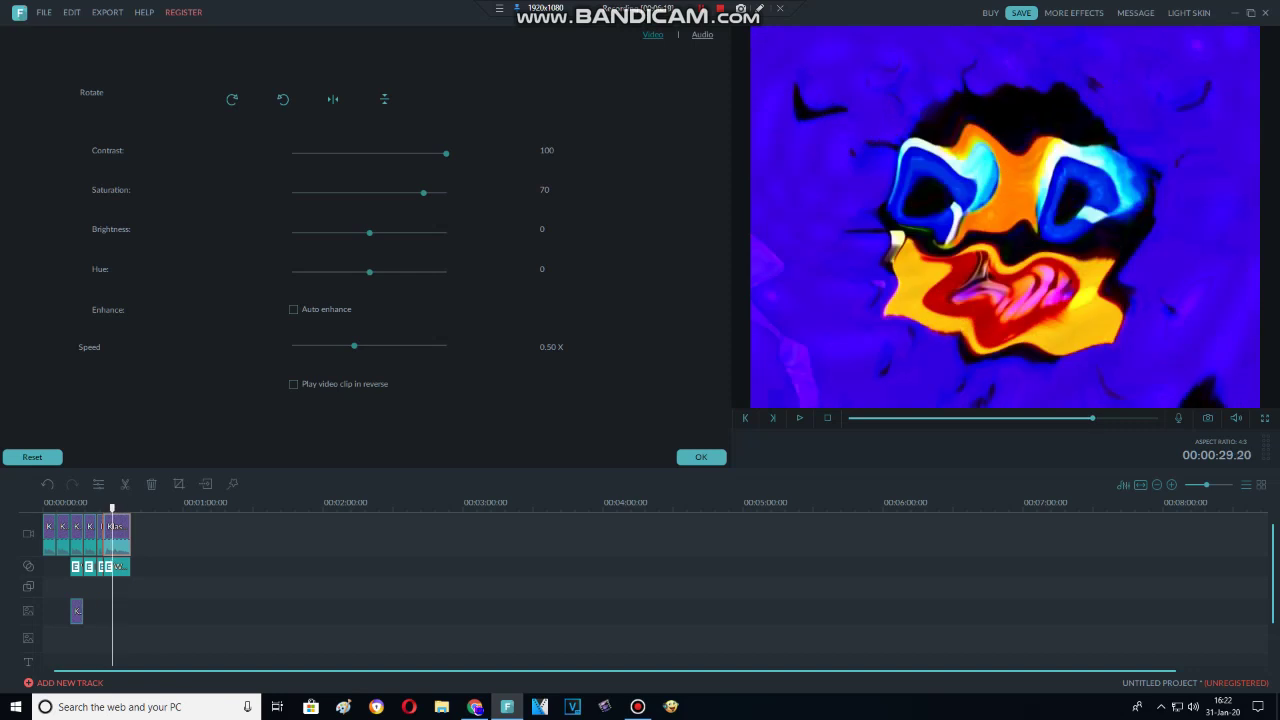
Set the sixth Robot Logo clip's audio pitch to 5.
click(702, 35)
drag(369, 260, 395, 260)
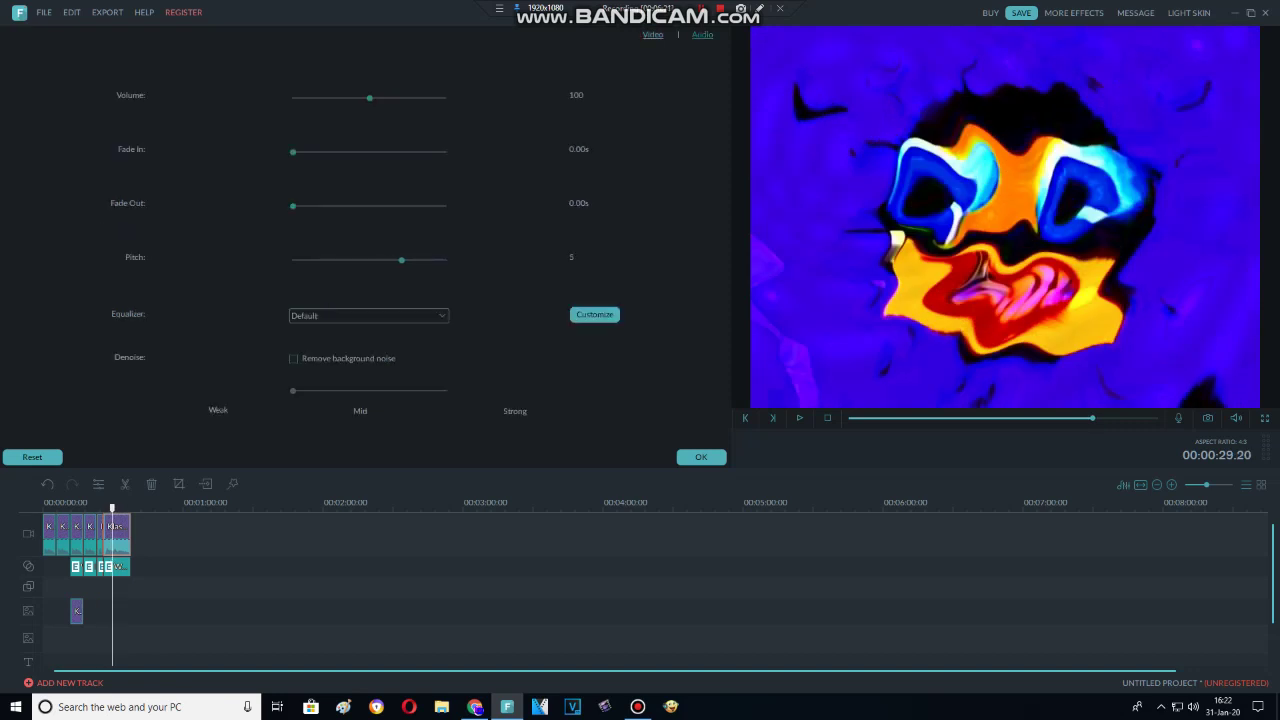
click(701, 457)
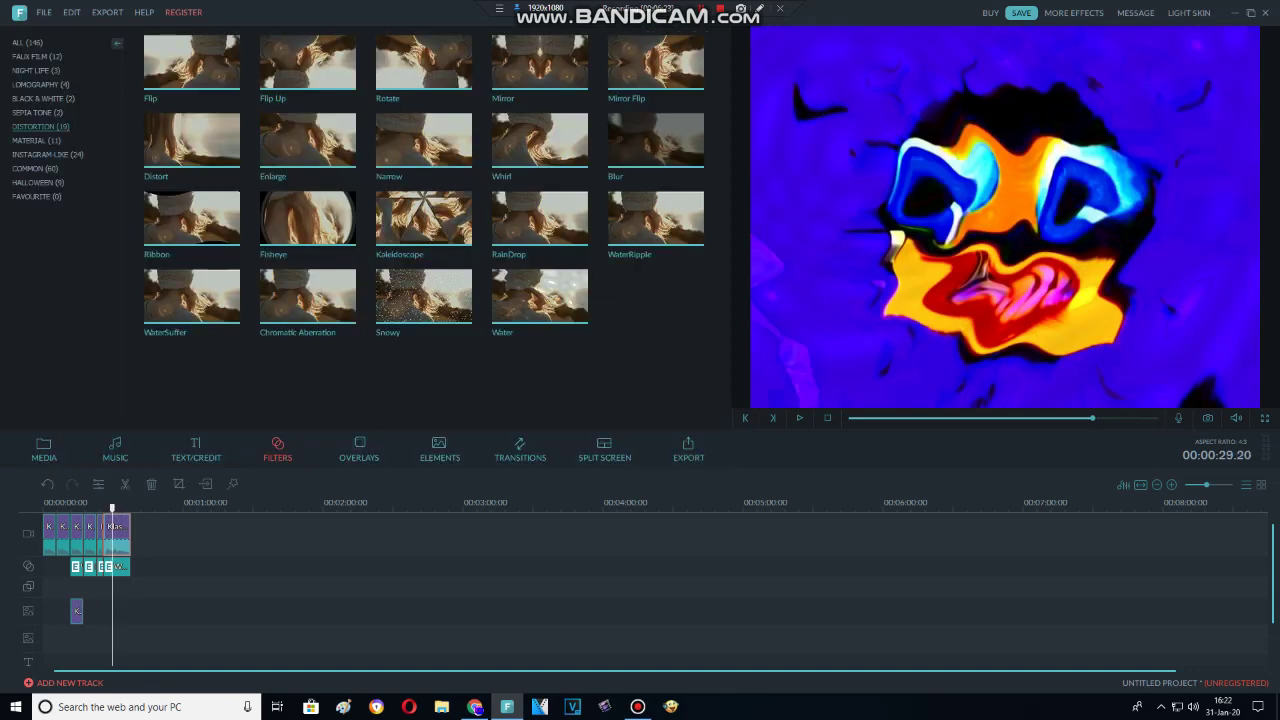
Append a seventh Robot Logo clip, and consult the reference YouTube video in the browser at 1:59 before returning to Filmora.
click(307, 86)
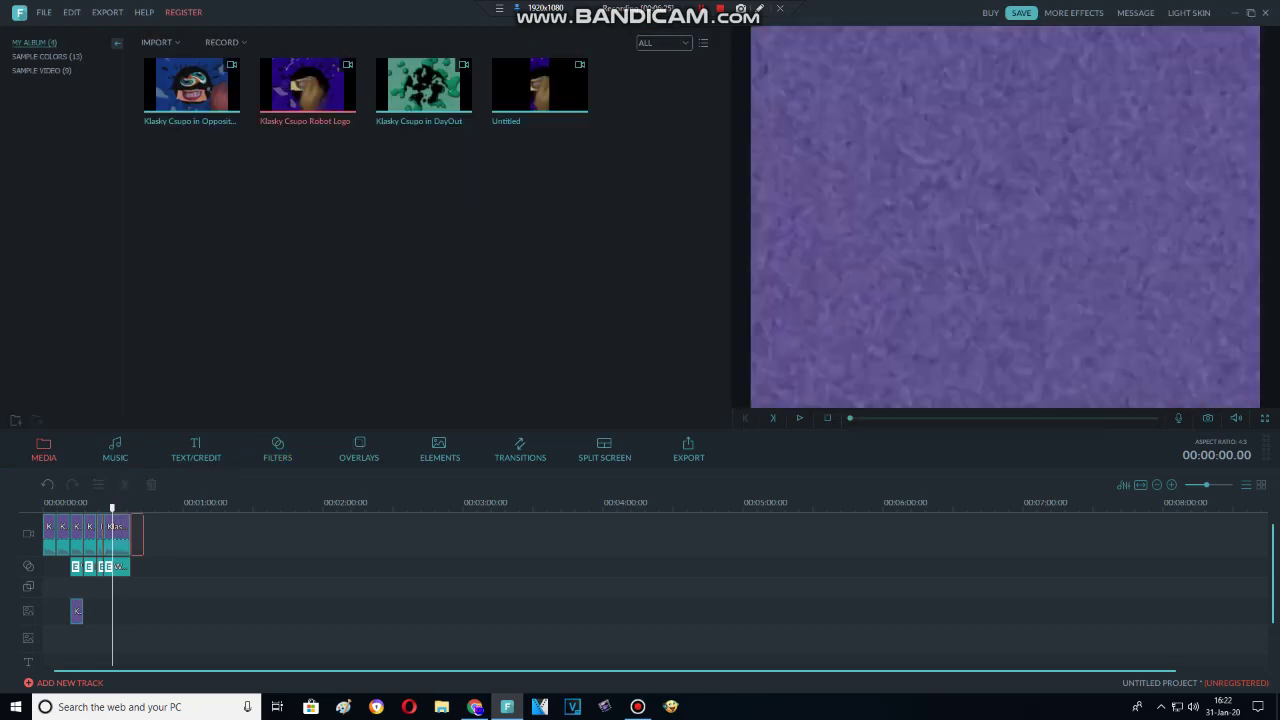
click(475, 707)
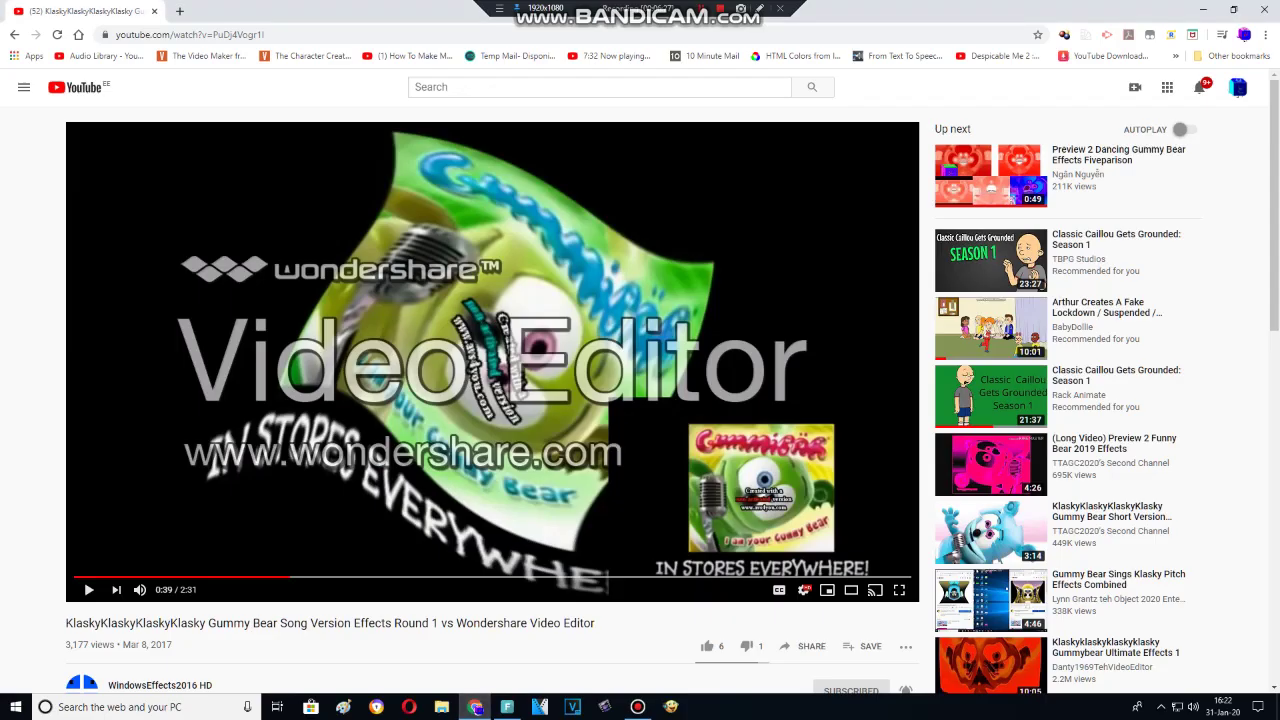
click(732, 577)
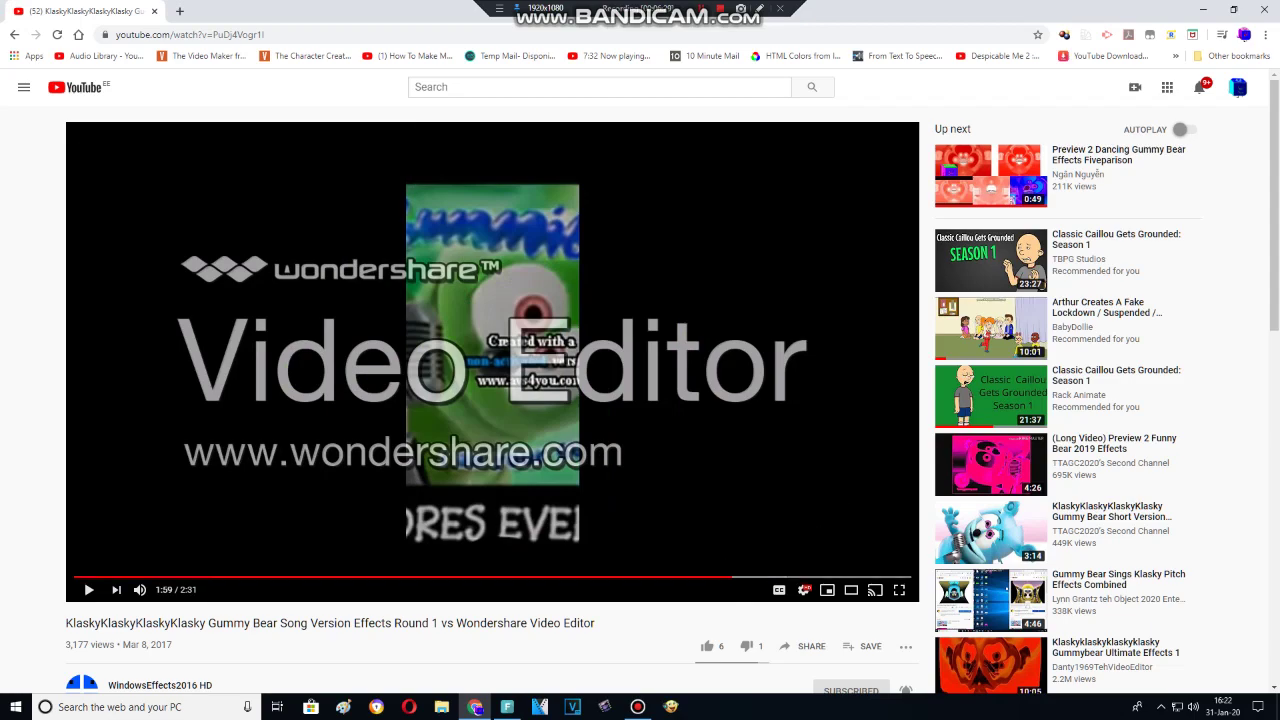
mouse_move(637, 707)
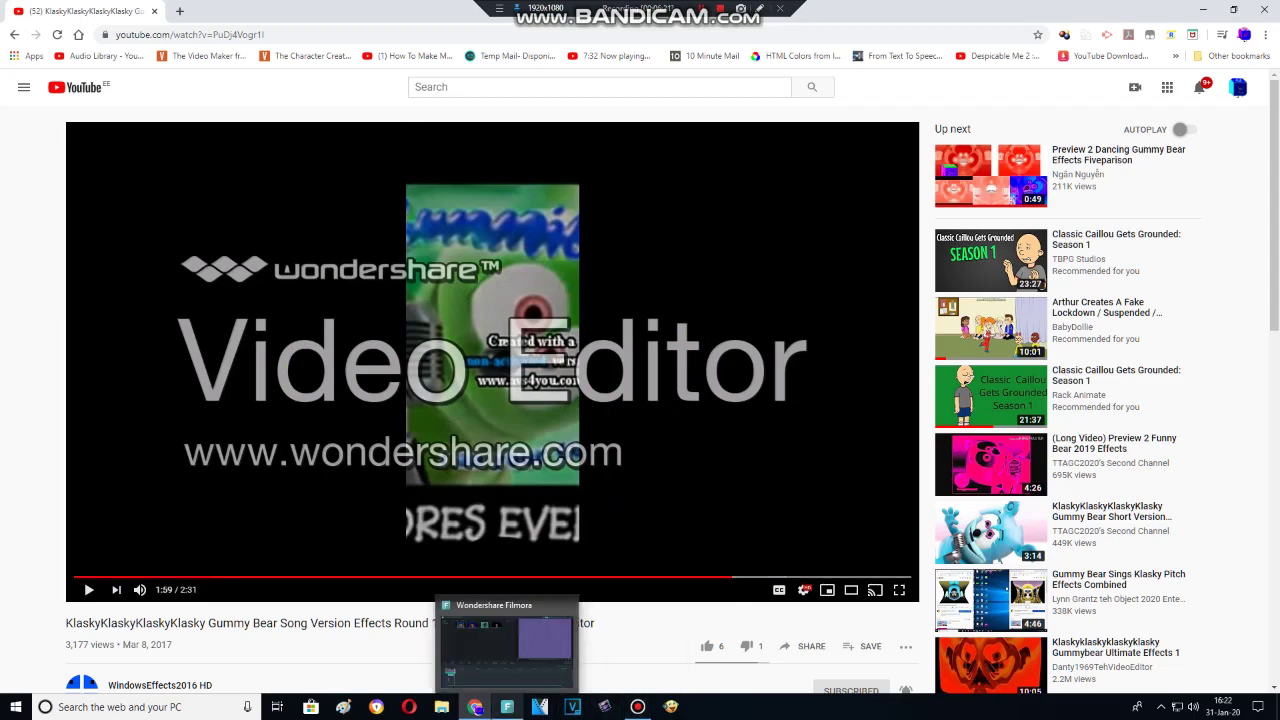
click(507, 707)
Delete the seventh Robot Logo clip and append the Untitled media clip in its place.
click(98, 484)
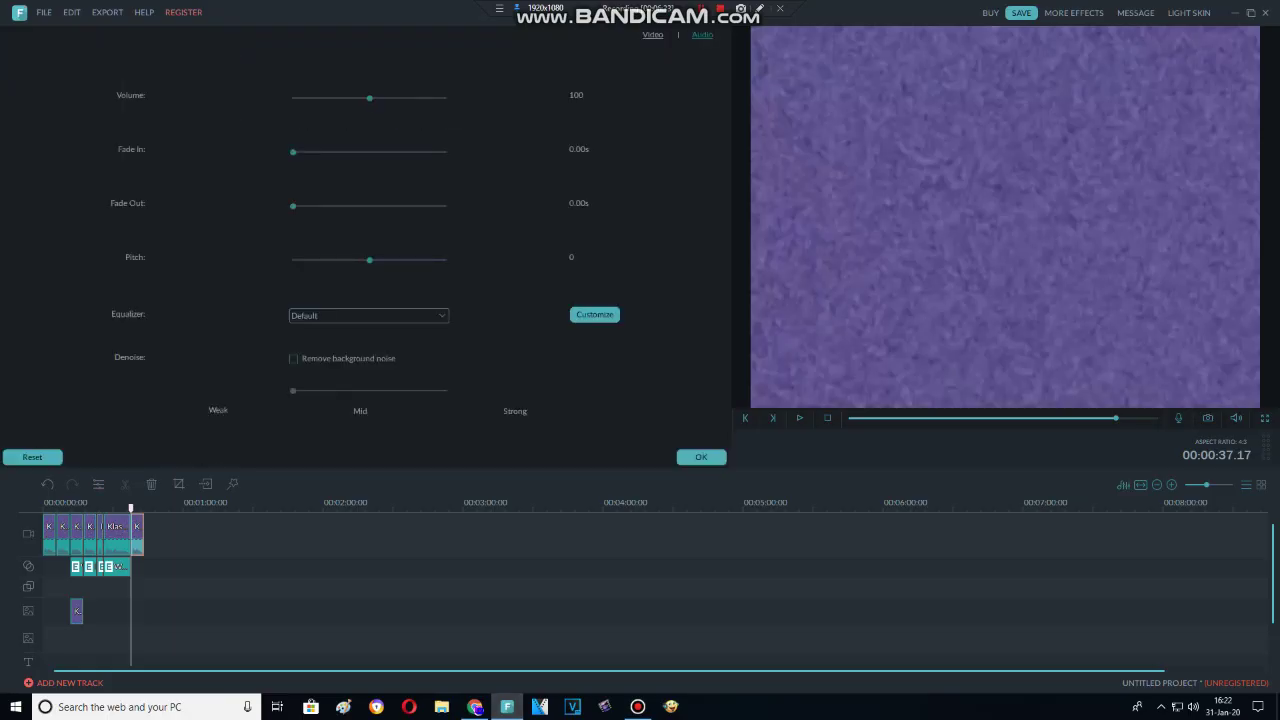
click(701, 457)
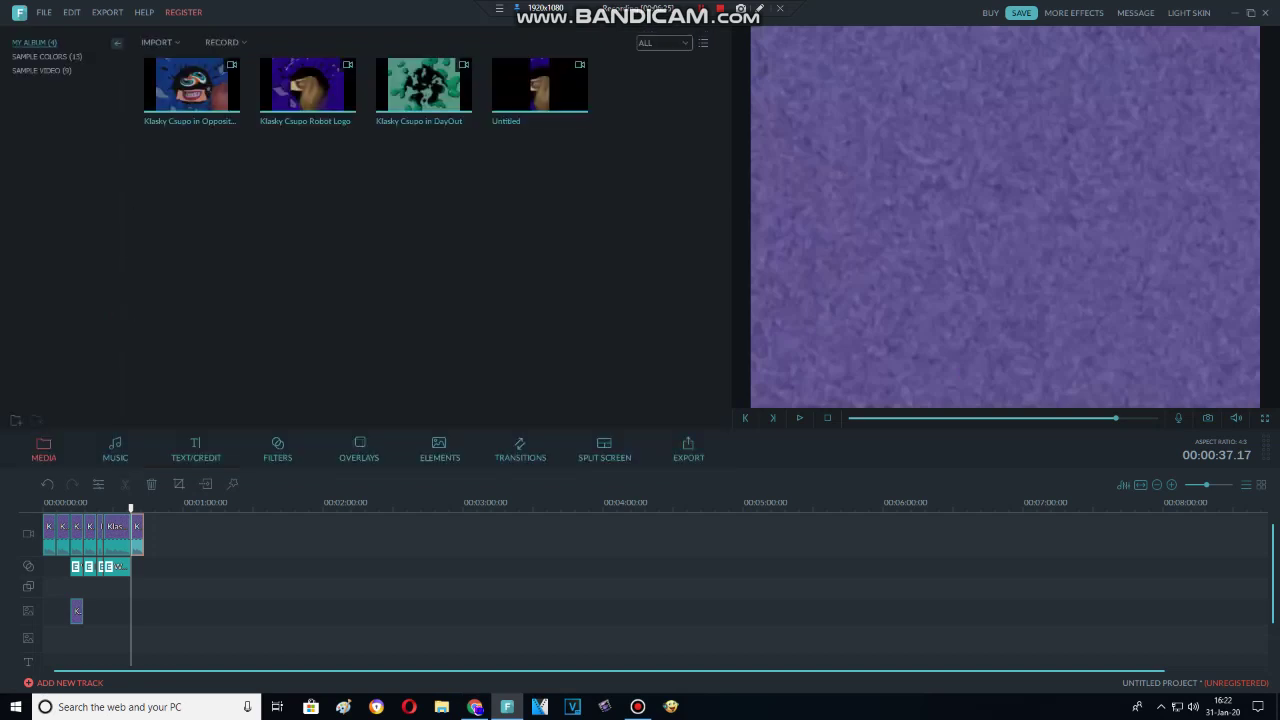
click(151, 484)
mouse_move(540, 86)
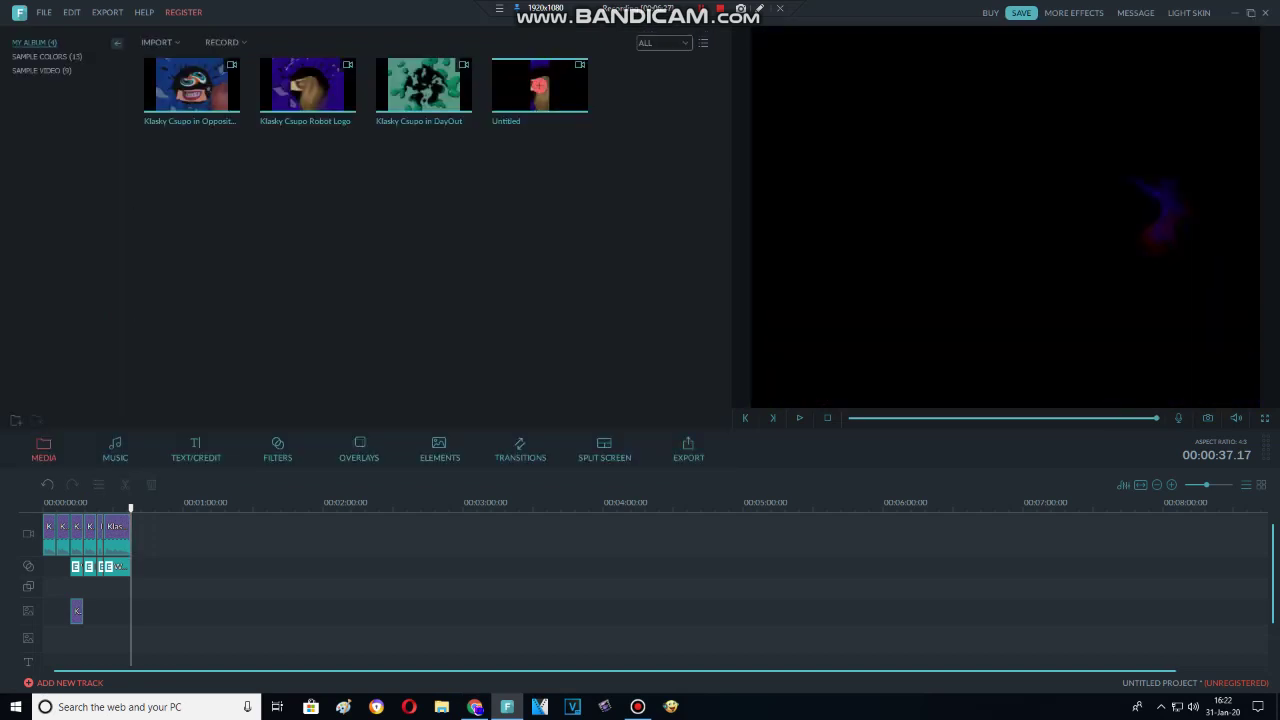
key(ctrl+z)
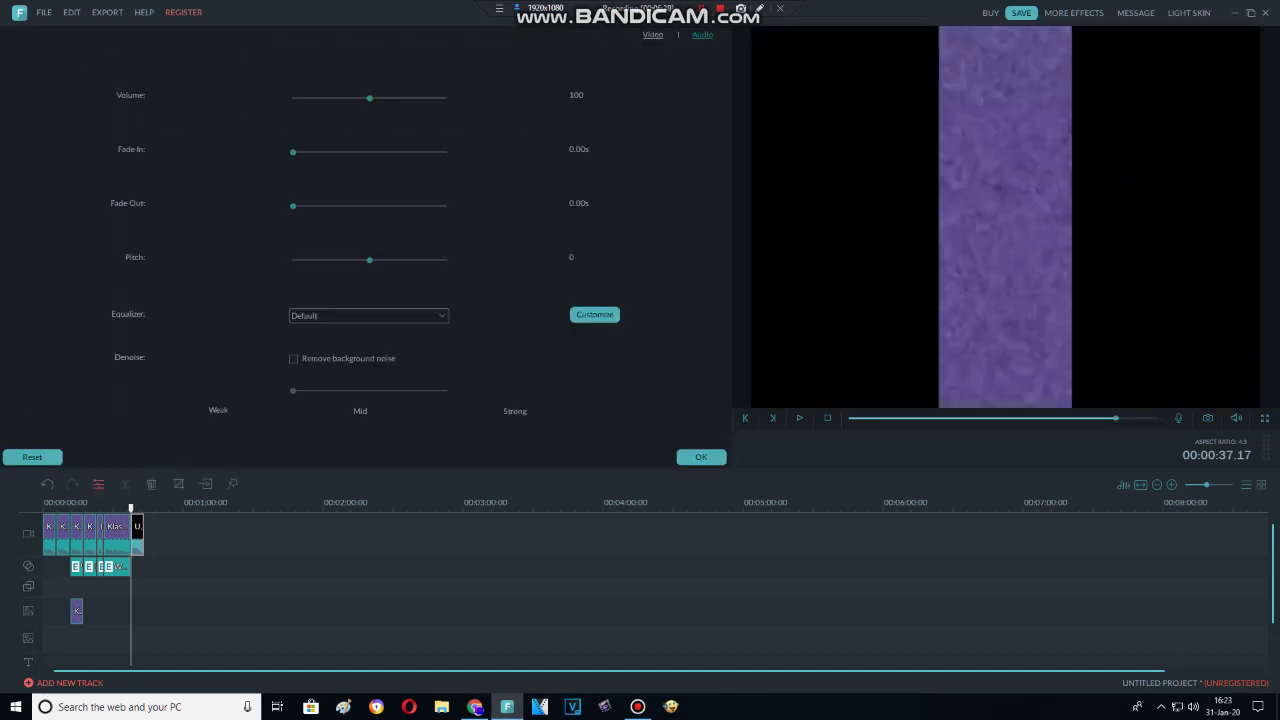
Set the Untitled clip's hue to 24 and lower its audio pitch to just above the minimum.
drag(369, 260, 290, 260)
click(652, 35)
drag(369, 271, 386, 271)
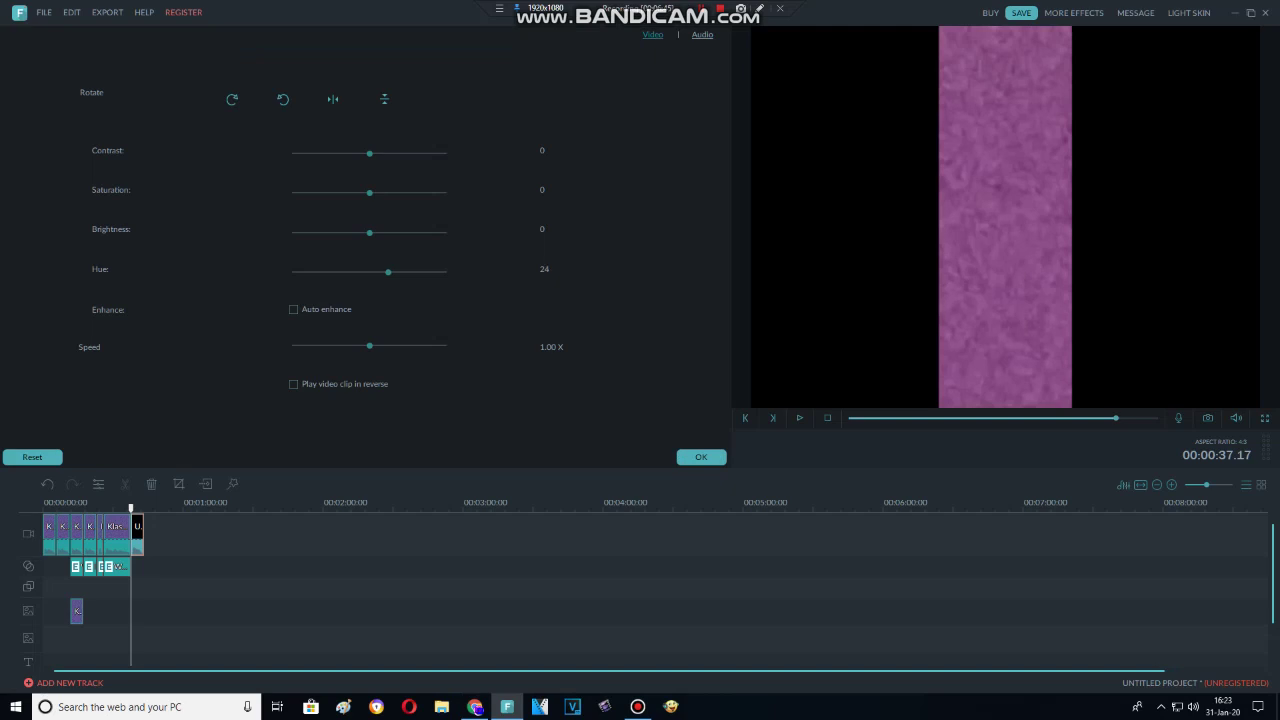
click(702, 35)
drag(293, 260, 299, 260)
click(701, 457)
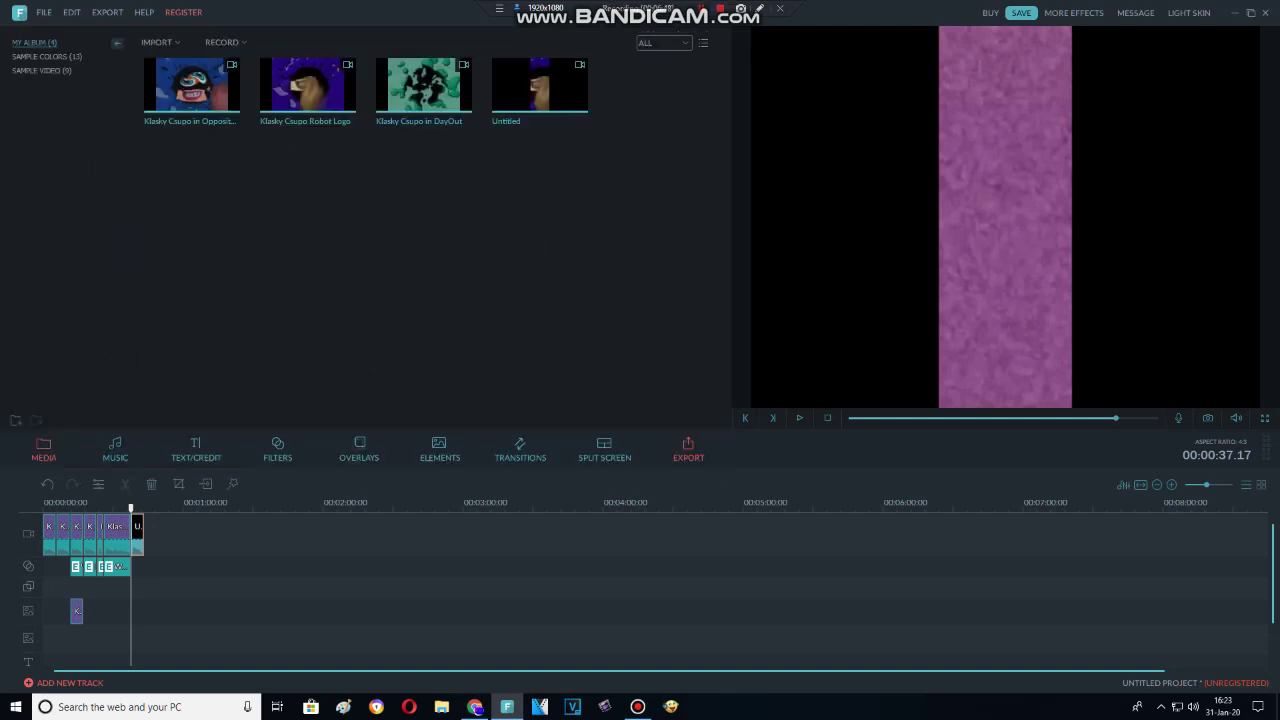
Append the Klasky Csupo in DayOut clip to the end of the timeline and raise its audio pitch.
drag(424, 86, 150, 534)
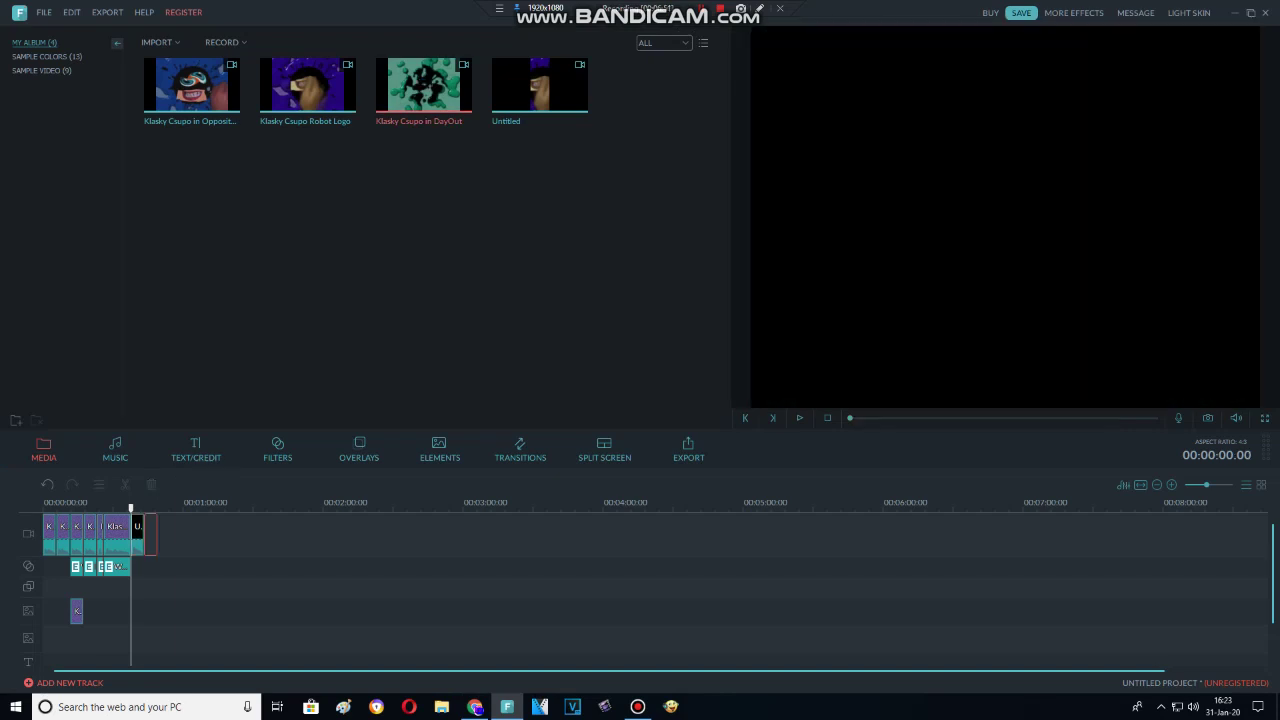
double_click(150, 534)
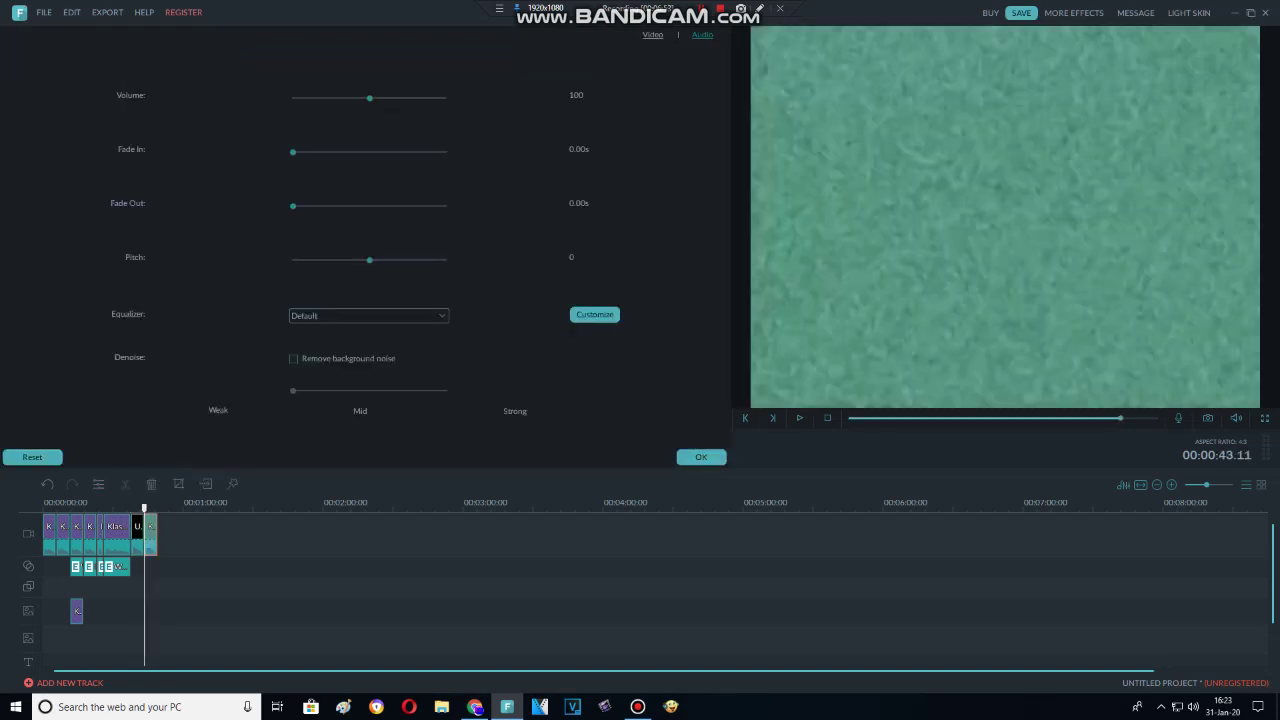
drag(369, 260, 402, 260)
Flip the DayOut clip horizontally.
click(652, 35)
click(147, 504)
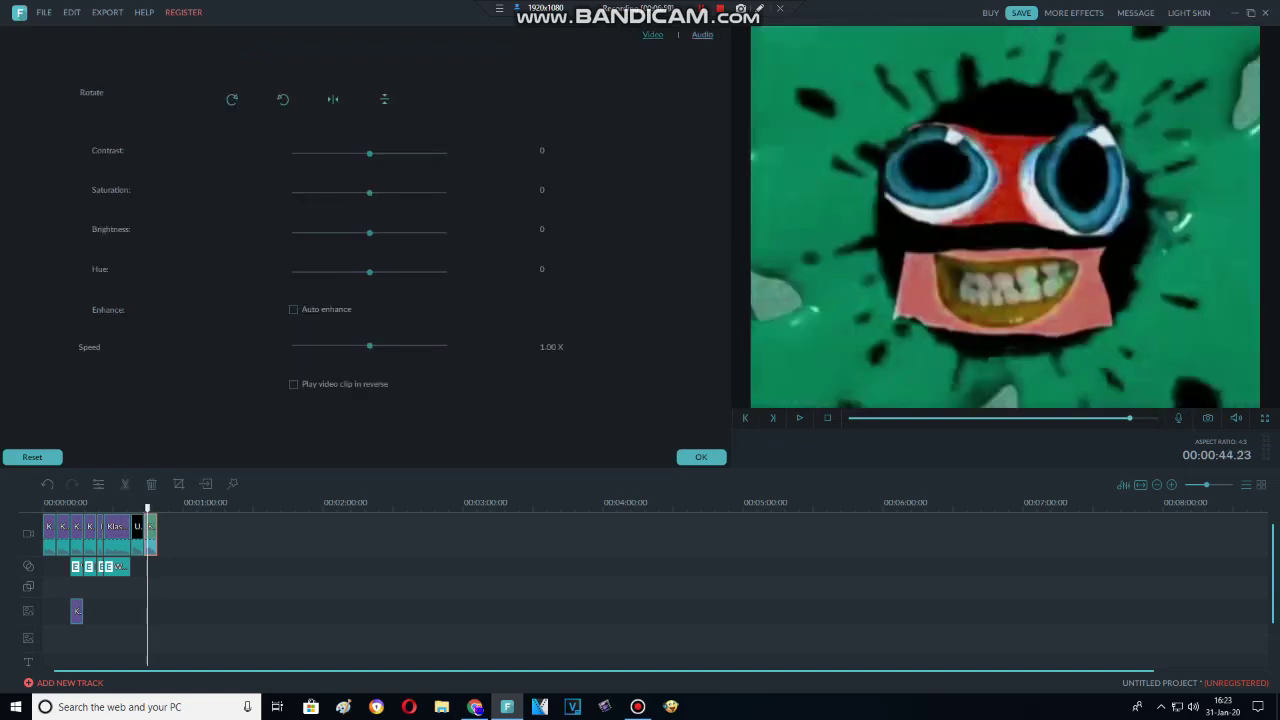
click(333, 99)
mouse_move(369, 271)
mouse_down()
mouse_move(292, 271)
mouse_move(369, 271)
mouse_up()
click(701, 457)
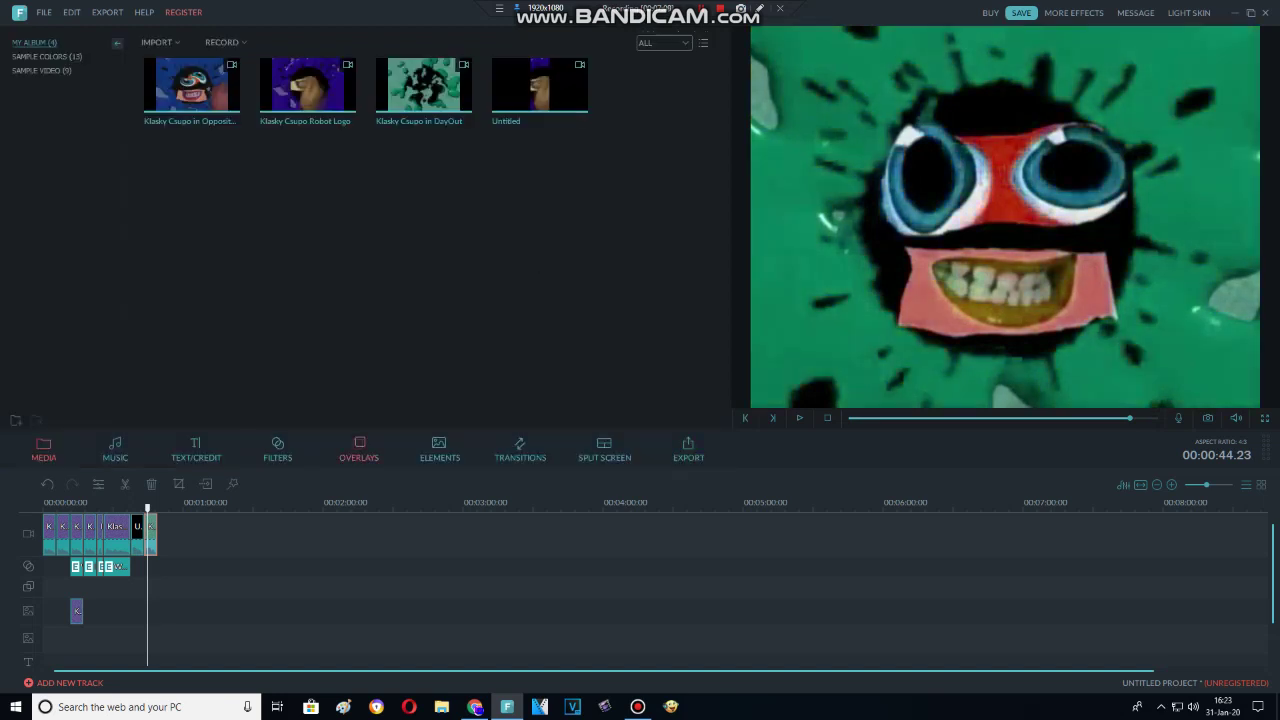
Apply the HueShift filter from the Common category to the DayOut clip and align it with the clip's span.
click(277, 446)
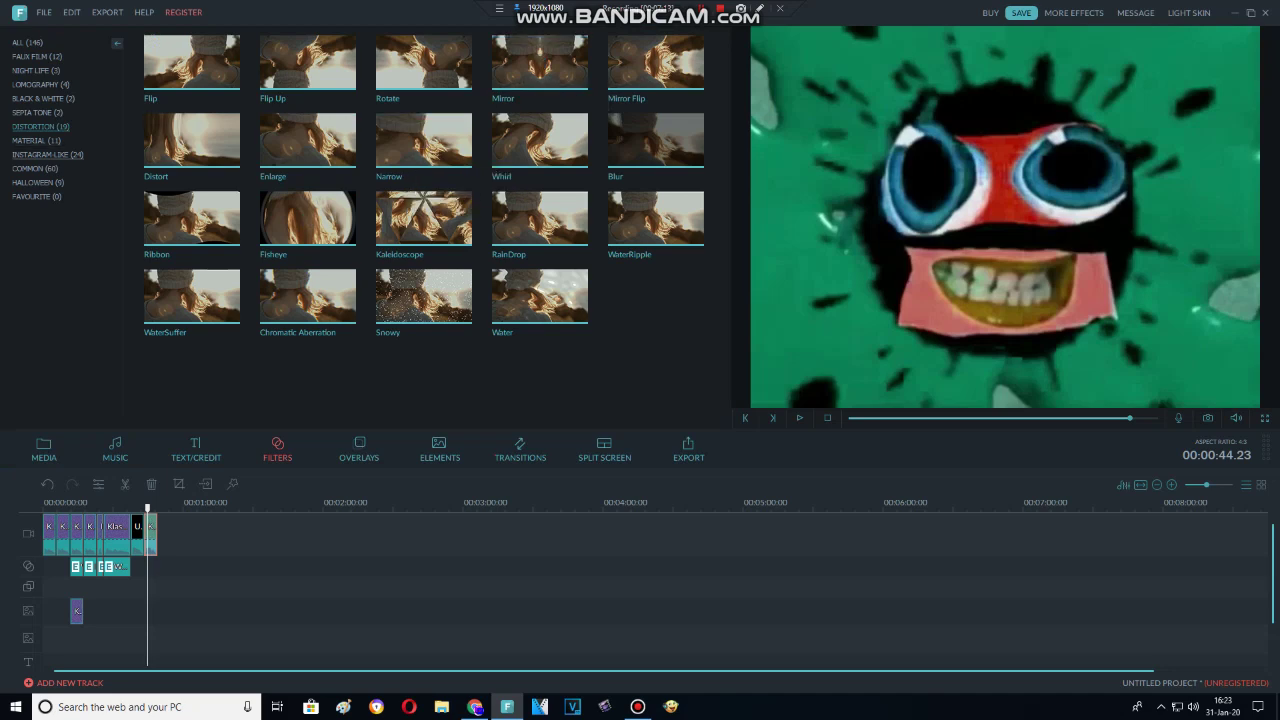
click(35, 168)
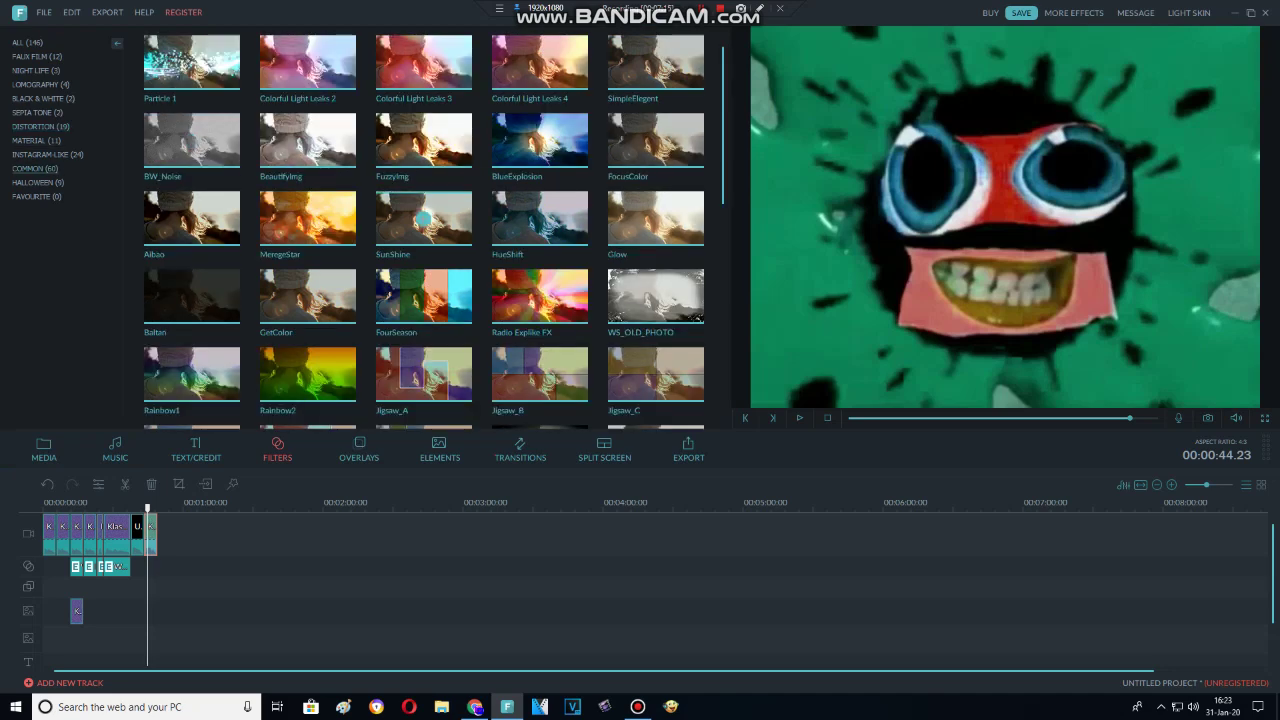
click(539, 219)
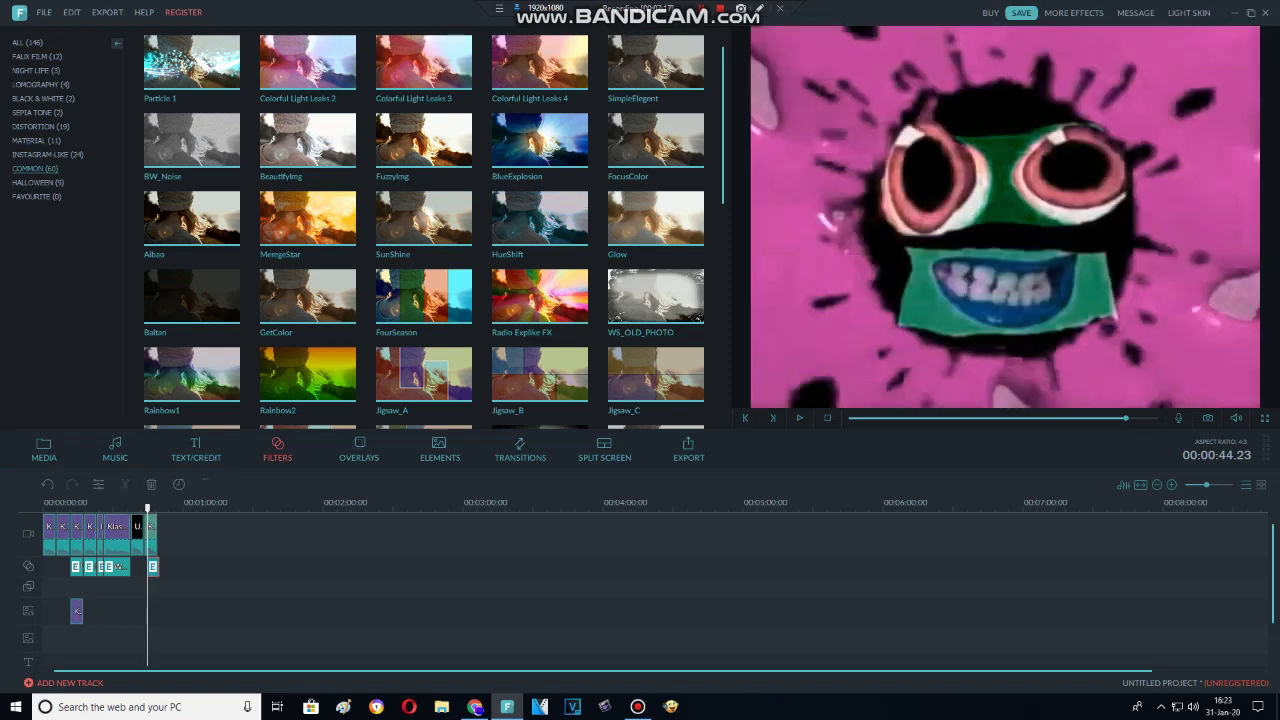
drag(153, 567, 149, 567)
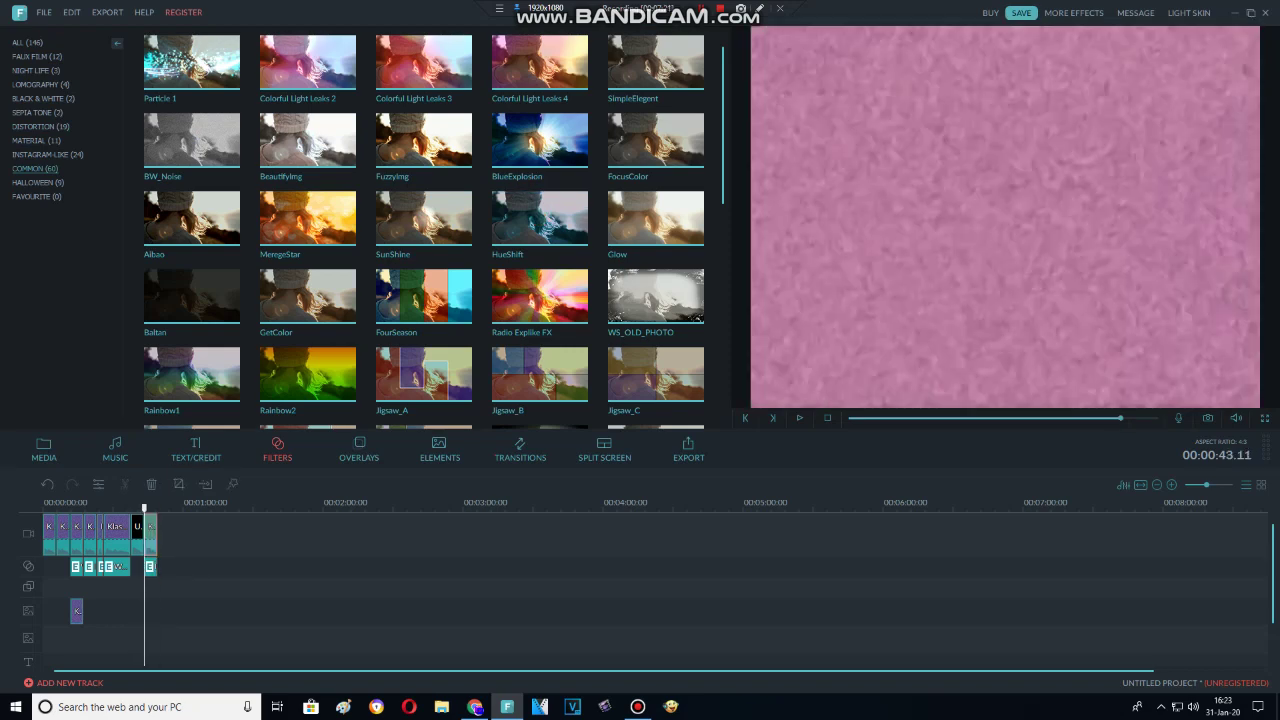
Set the hue of the DayOut clip's HueShift filter to 67.
click(98, 485)
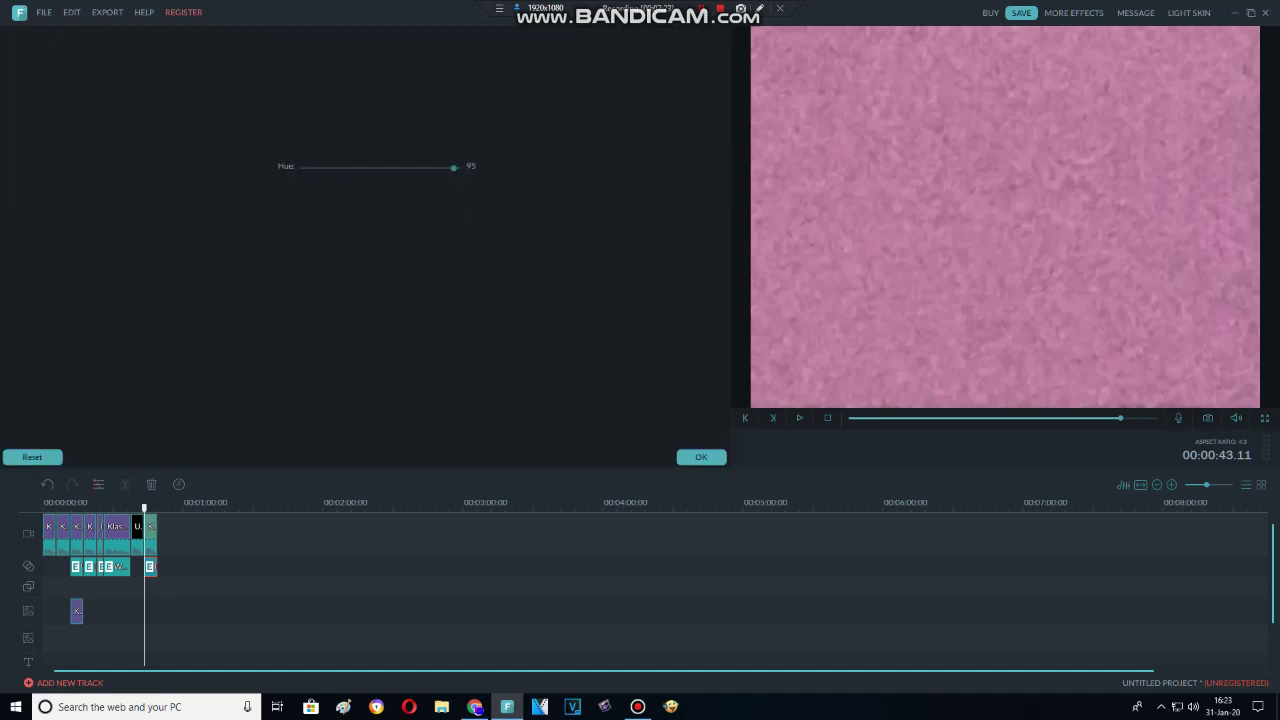
drag(453, 167, 377, 167)
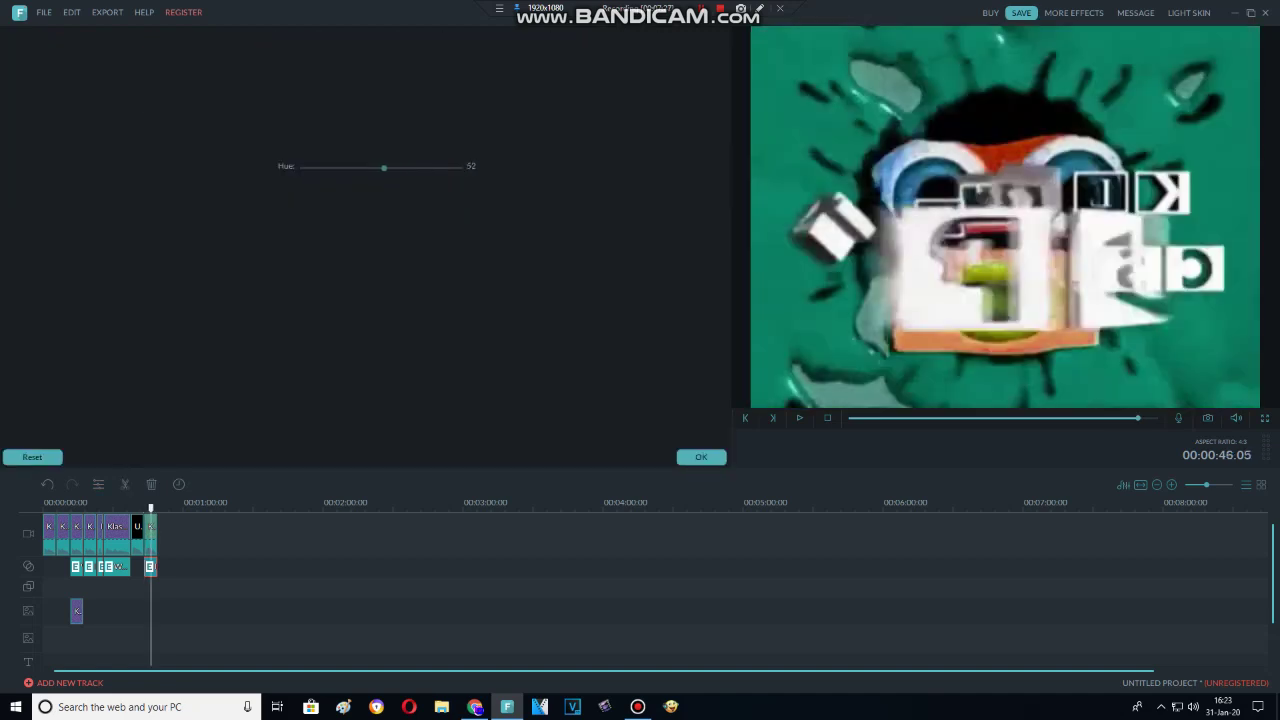
mouse_move(384, 168)
mouse_down()
mouse_move(428, 168)
mouse_move(408, 168)
mouse_up()
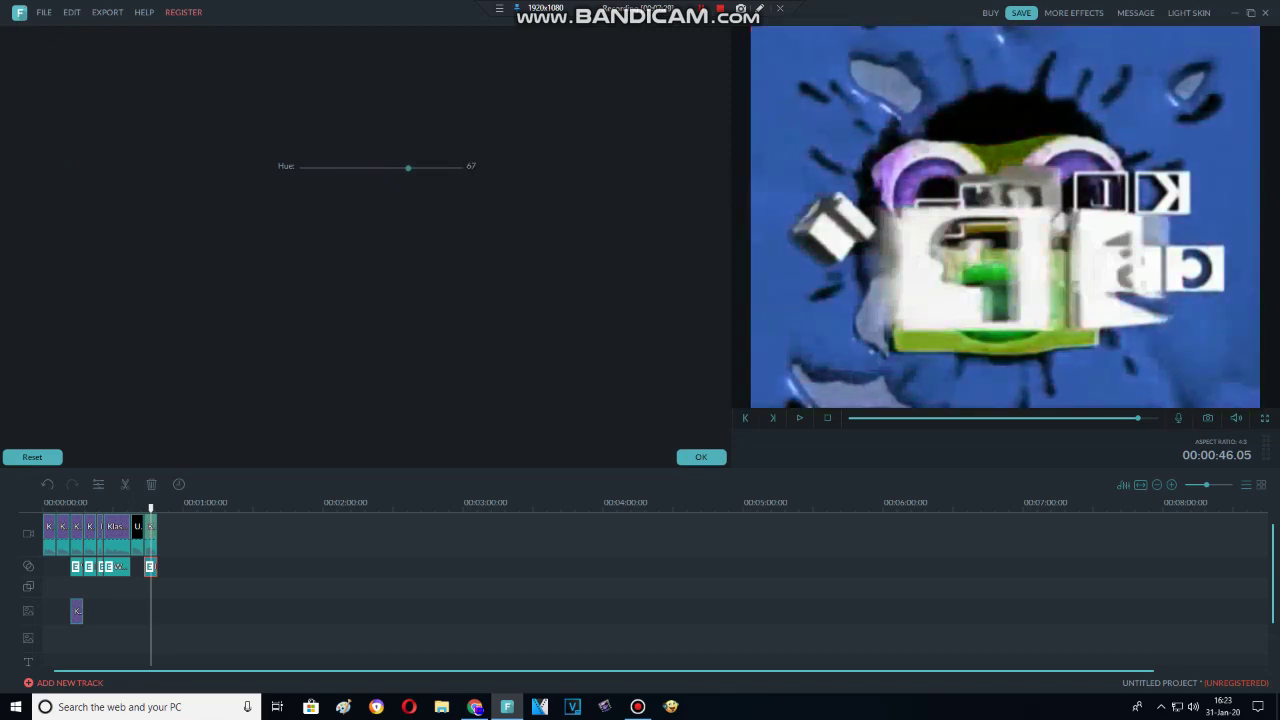
click(701, 457)
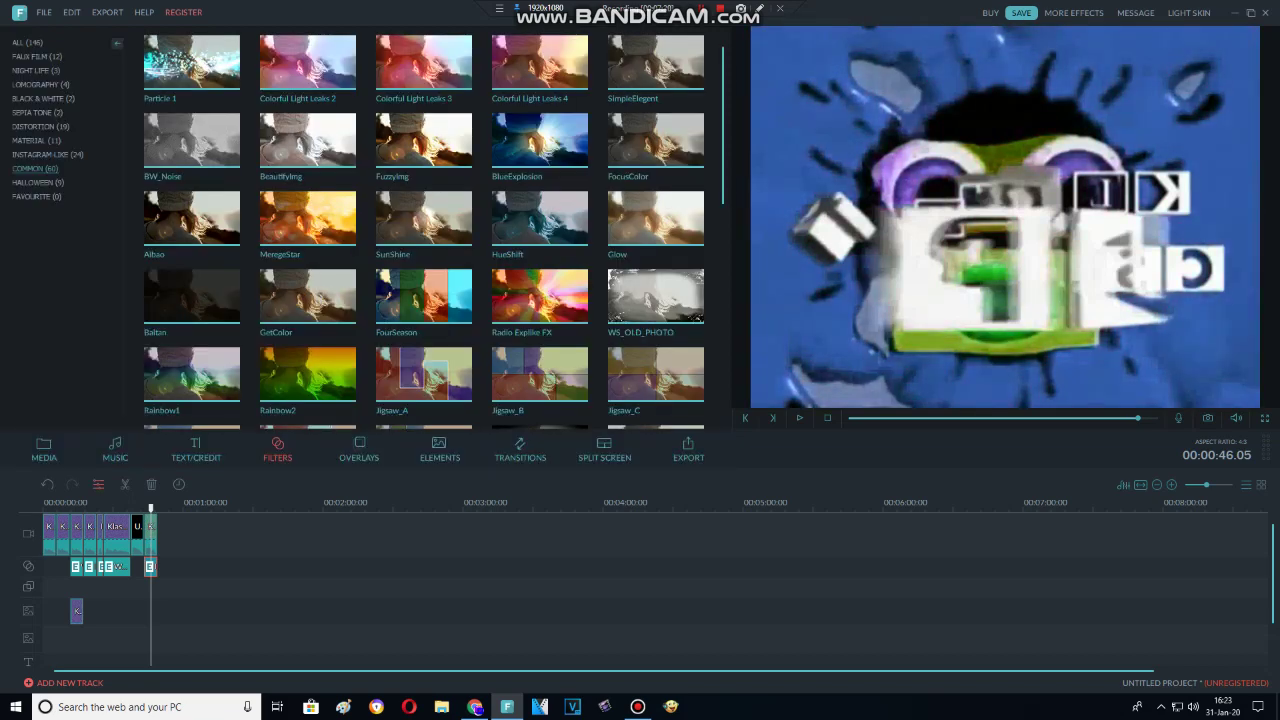
double_click(150, 567)
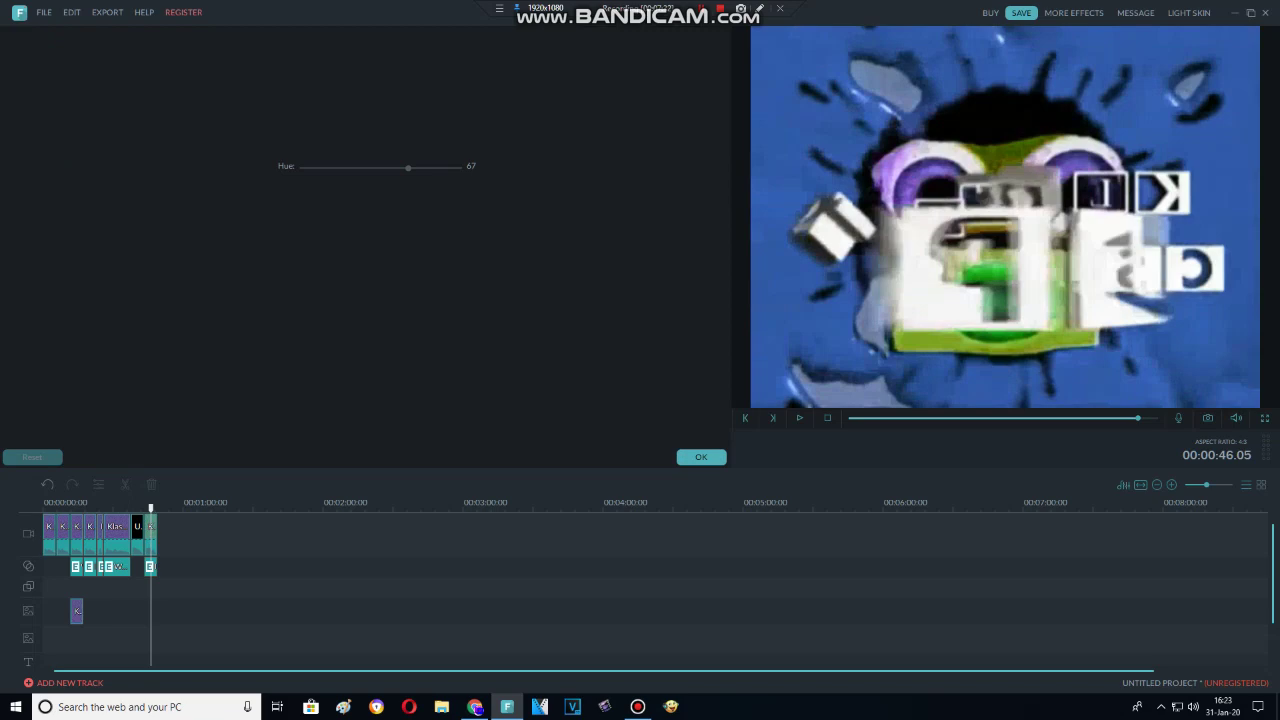
Set the DayOut clip's contrast to 100, saturation to 100 and brightness to -38.
double_click(150, 534)
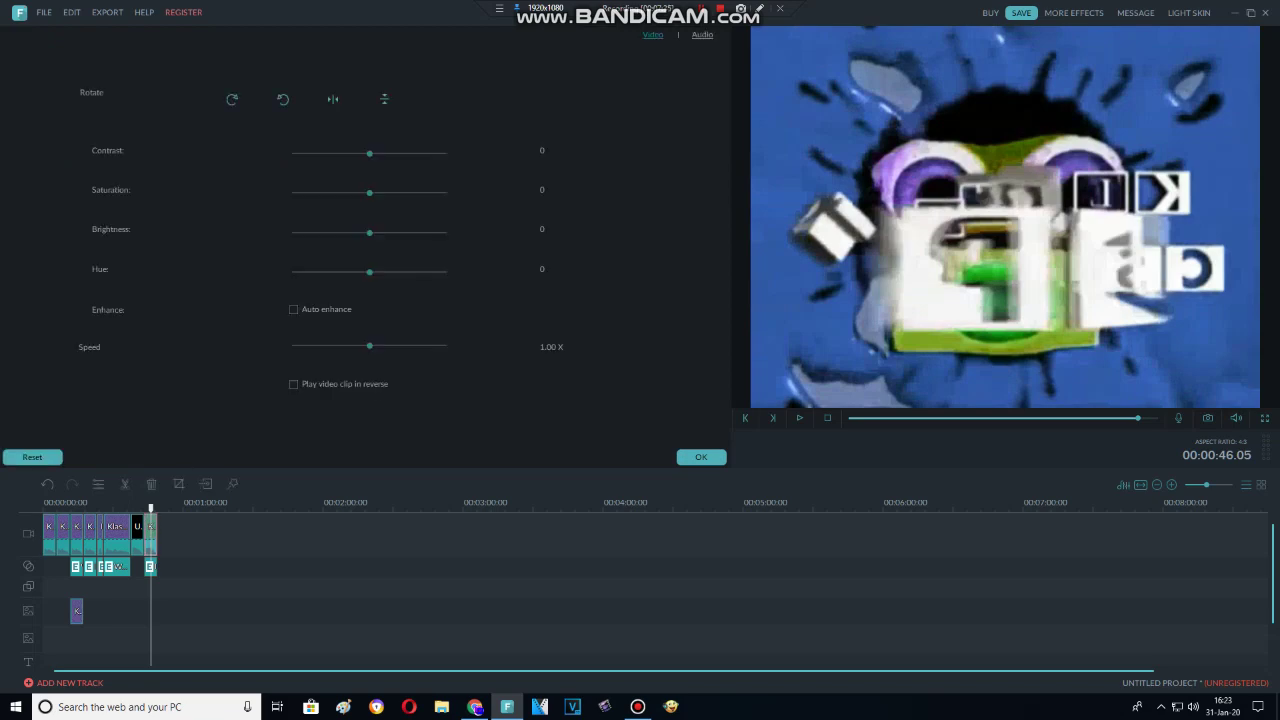
drag(369, 153, 441, 153)
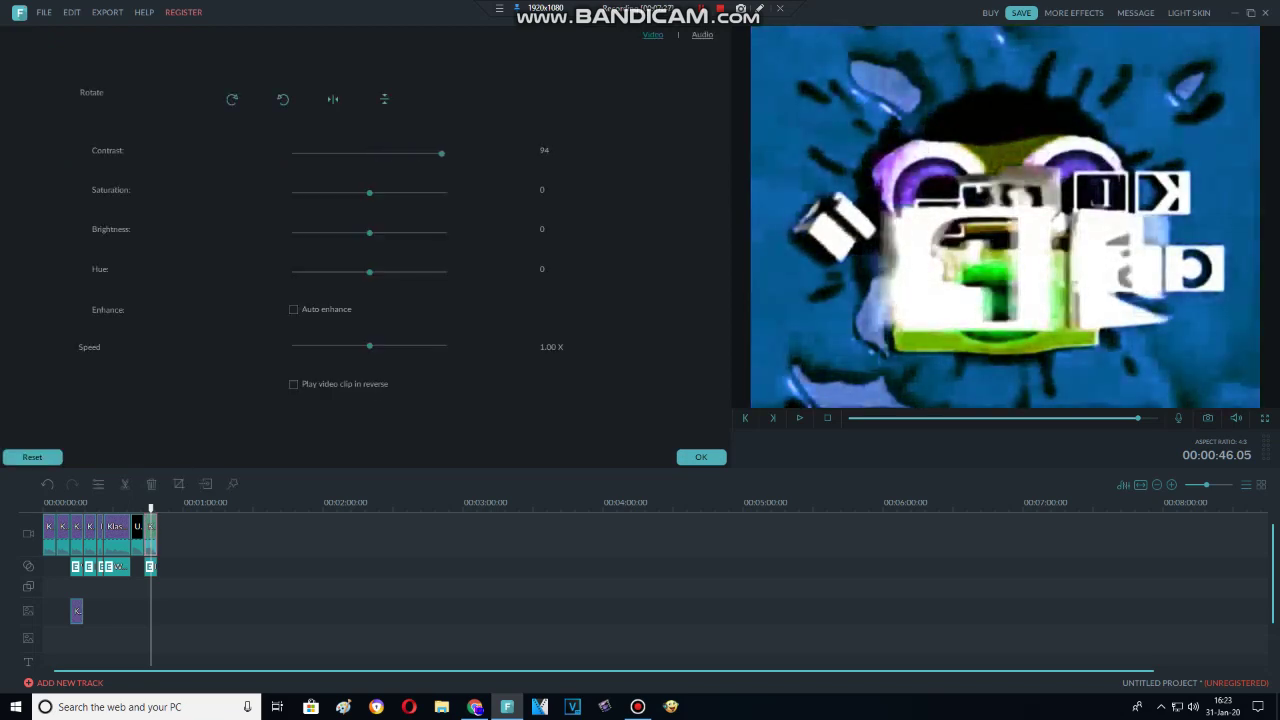
drag(369, 192, 446, 153)
drag(369, 232, 340, 232)
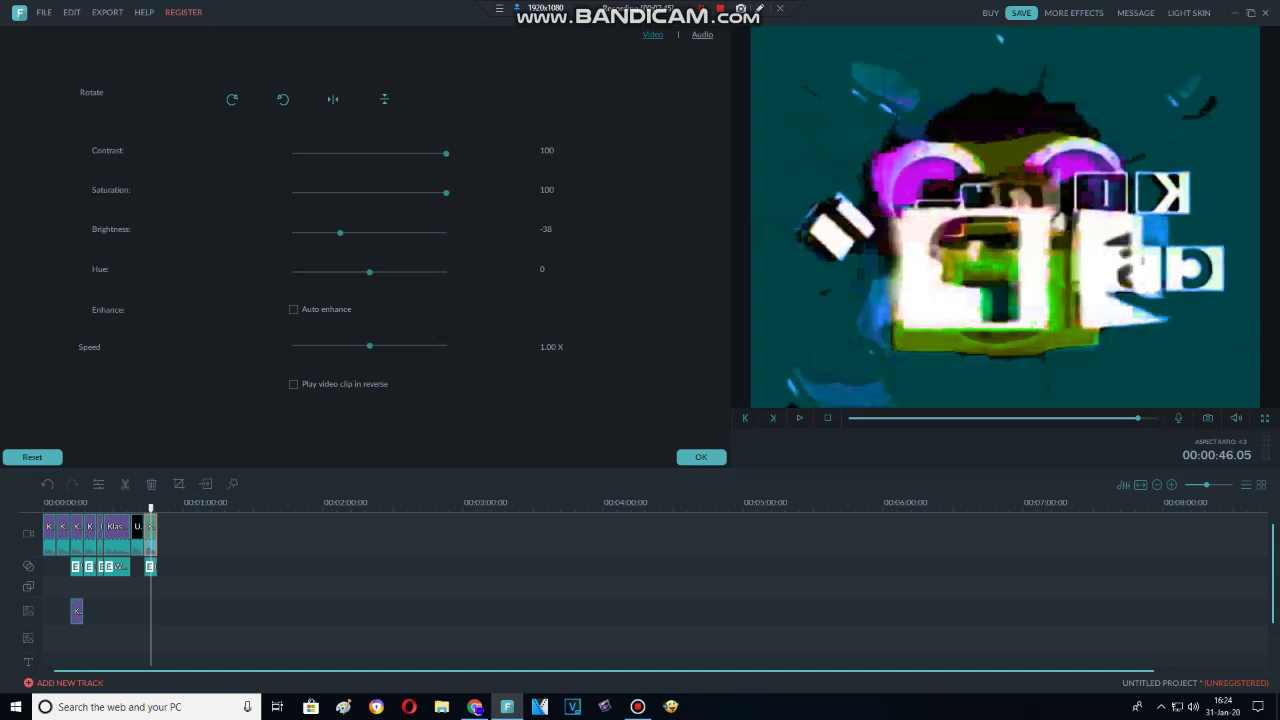
click(701, 456)
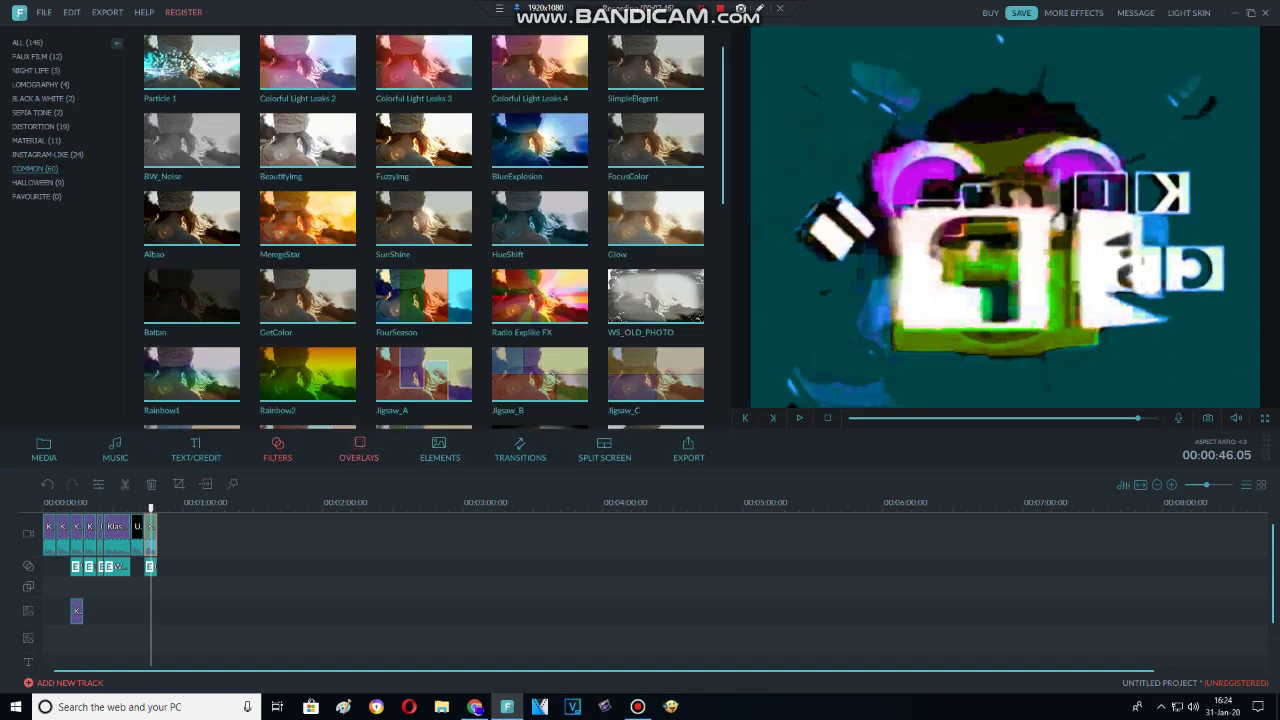
Add the Ribbon distortion filter to the second filter track below the DayOut clip and match it to the clip's length.
click(40, 127)
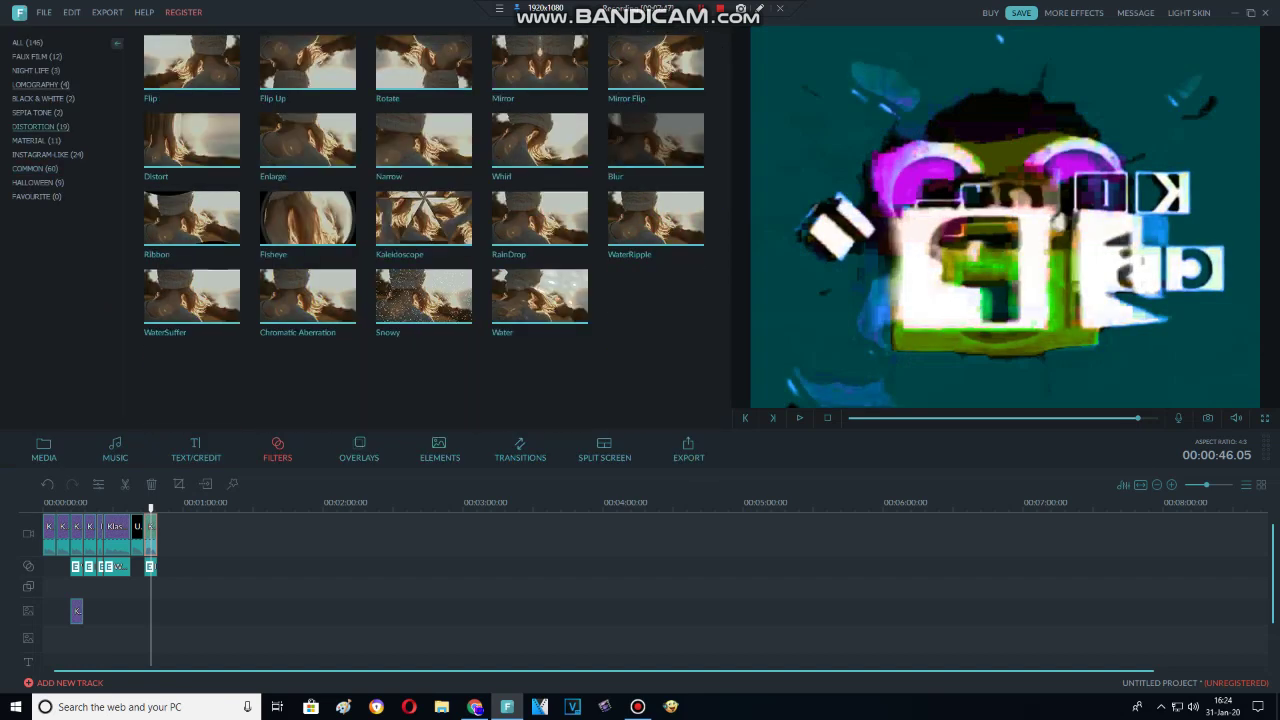
click(40, 85)
click(37, 113)
click(38, 183)
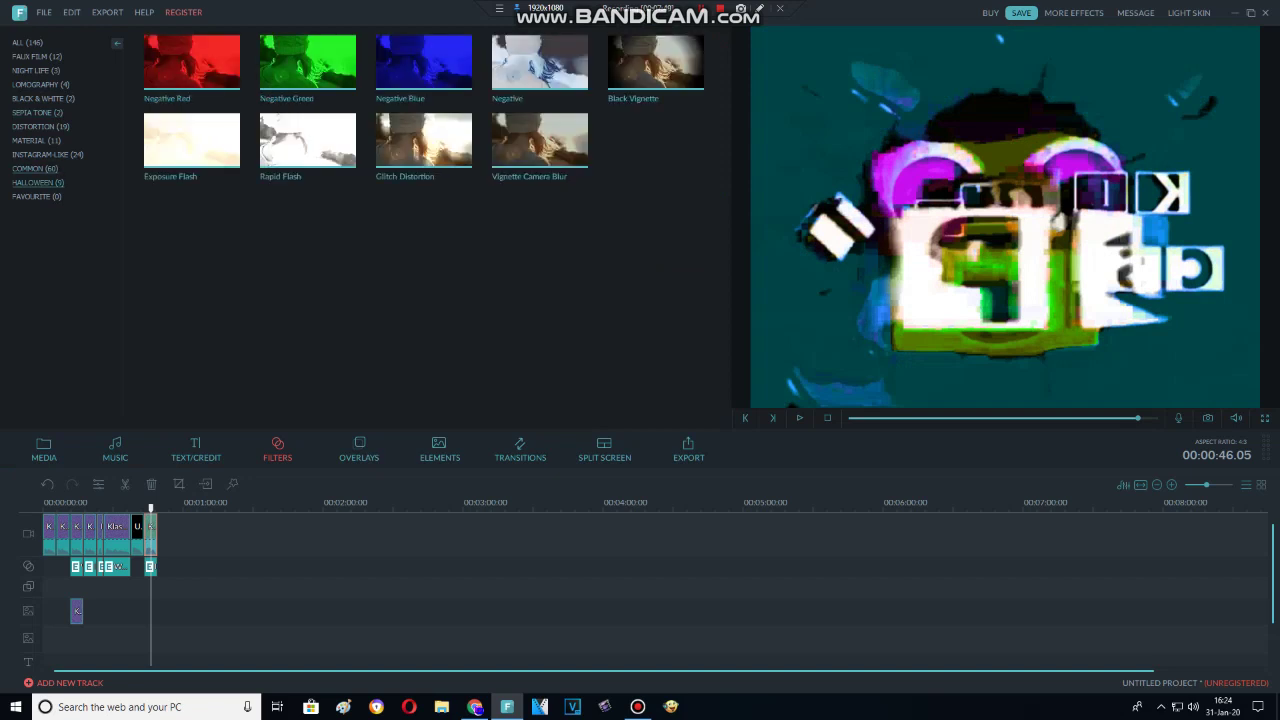
click(36, 169)
click(43, 99)
click(40, 85)
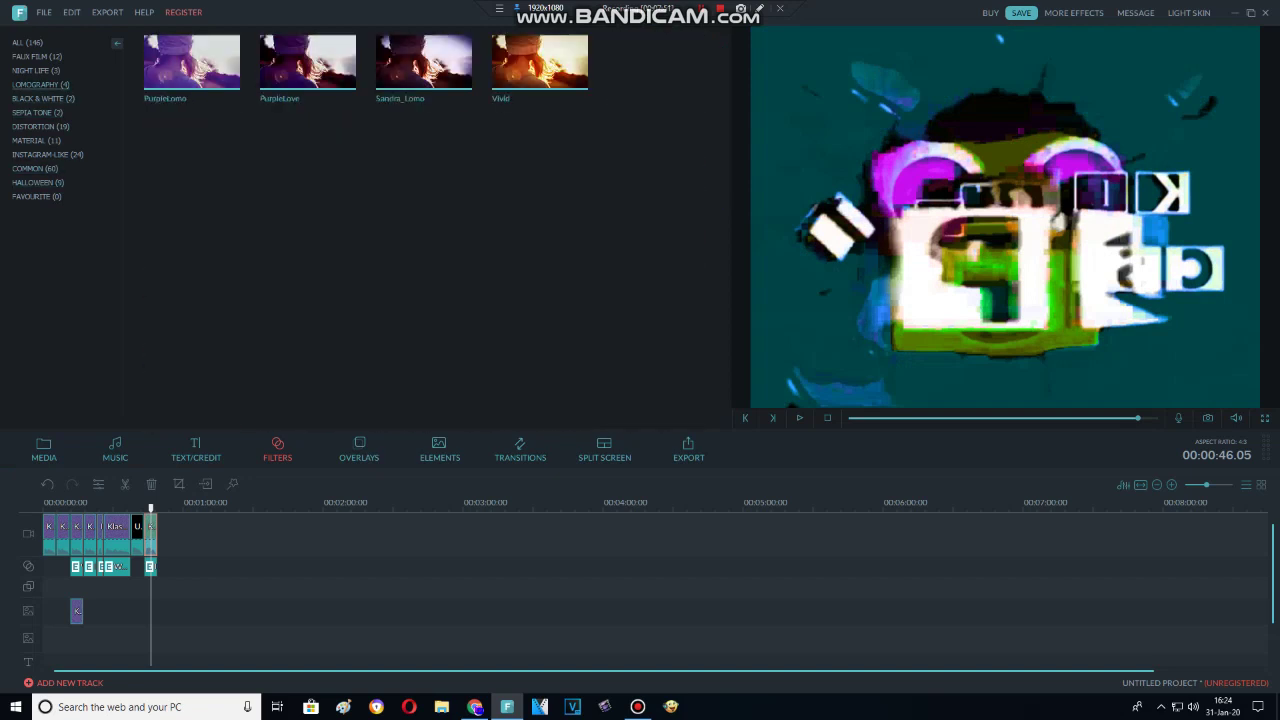
click(40, 127)
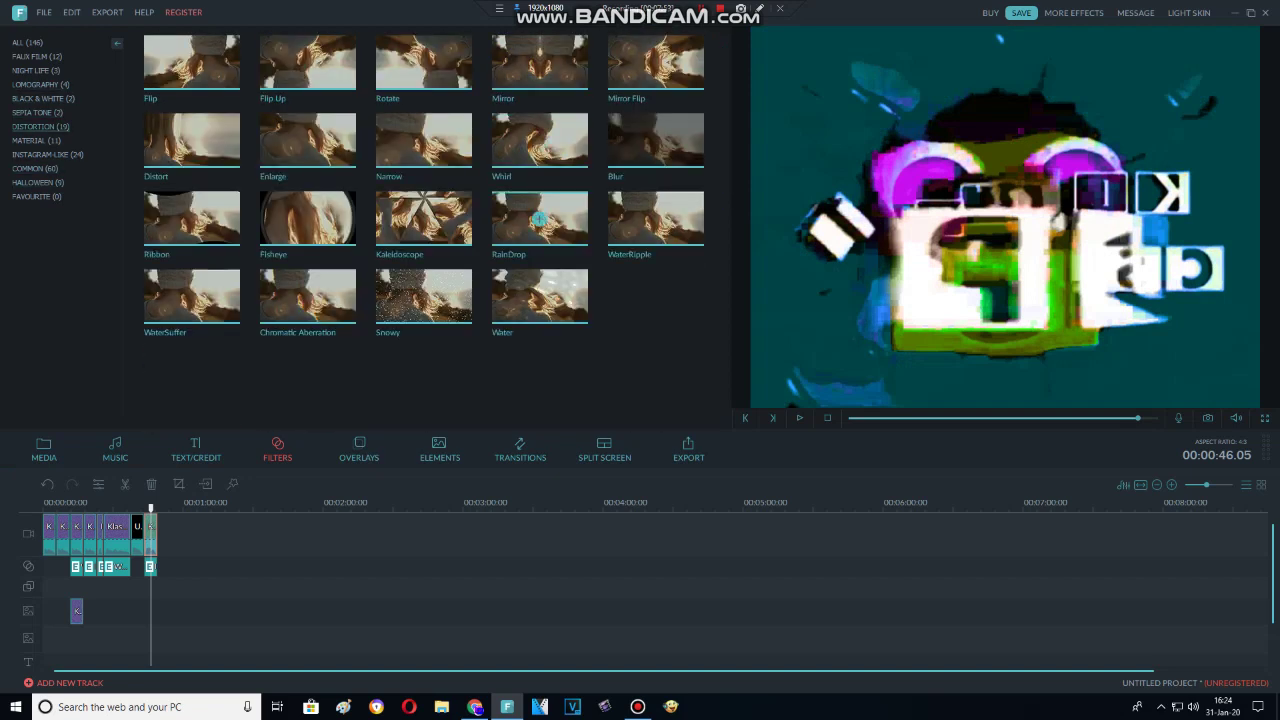
click(190, 218)
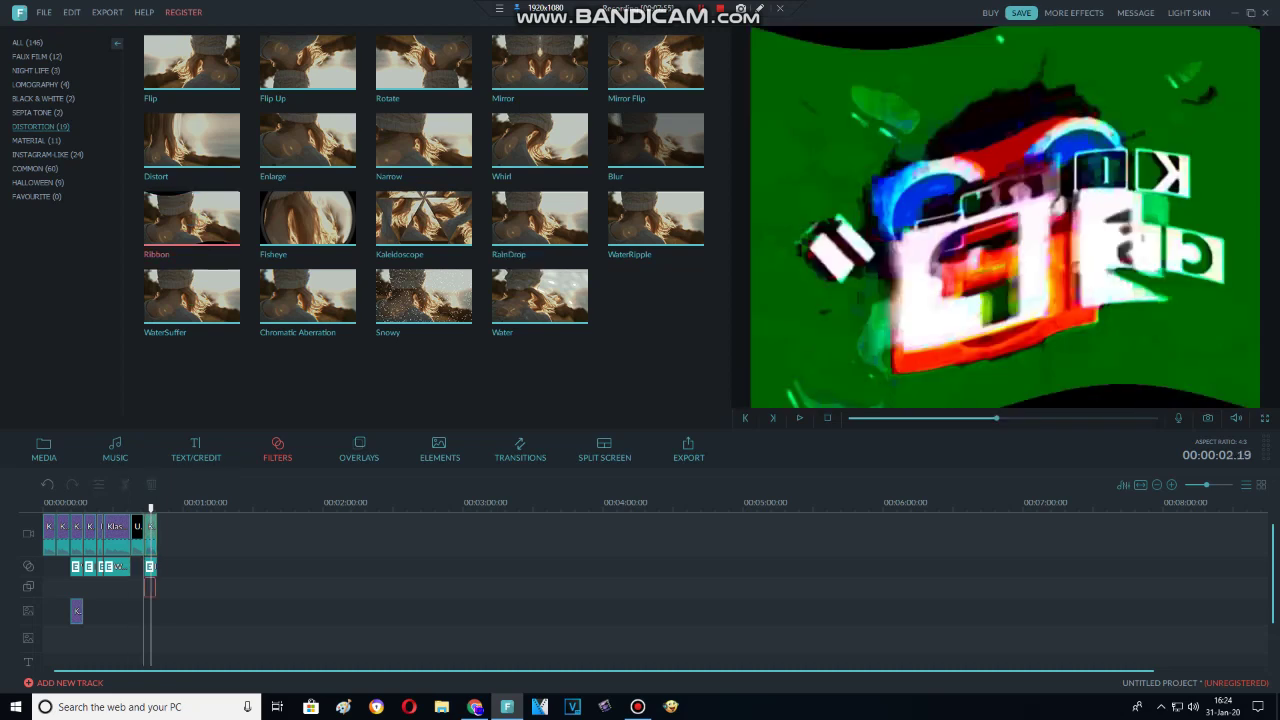
drag(155, 588, 157, 588)
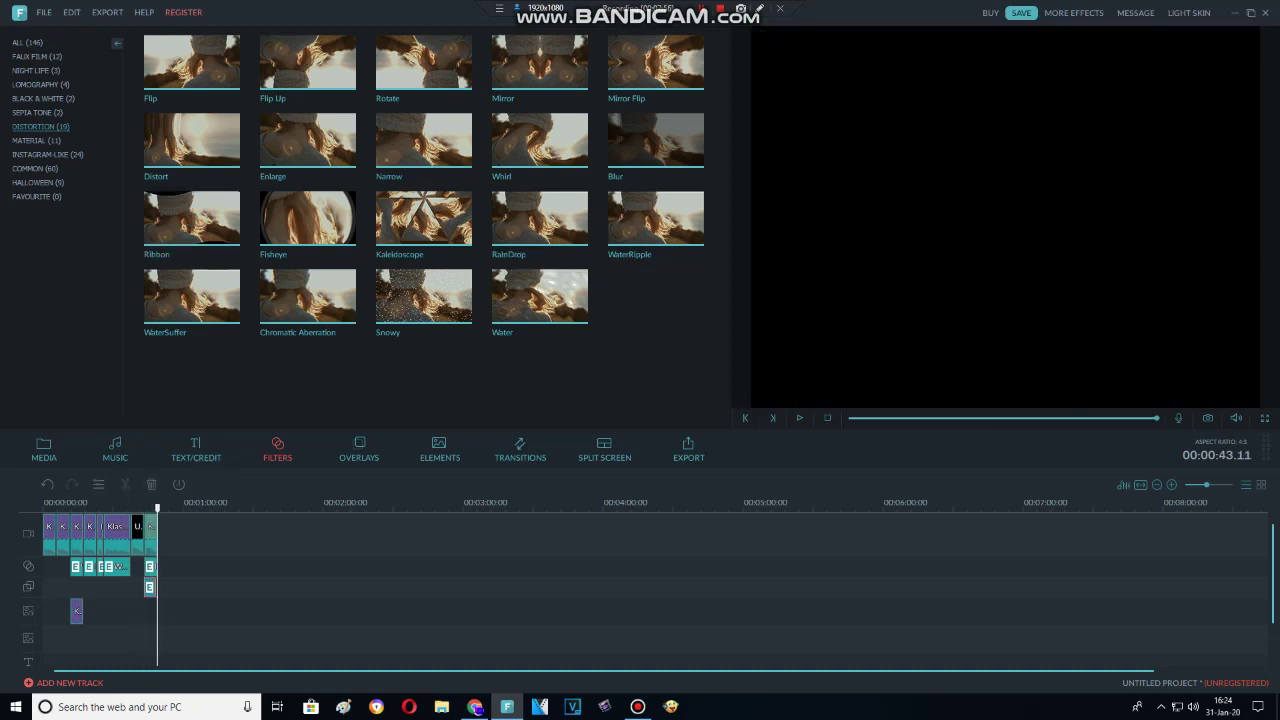
Set the swing to 50 and the frequency to 100 for the Ribbon filter below the DayOut clip.
double_click(150, 588)
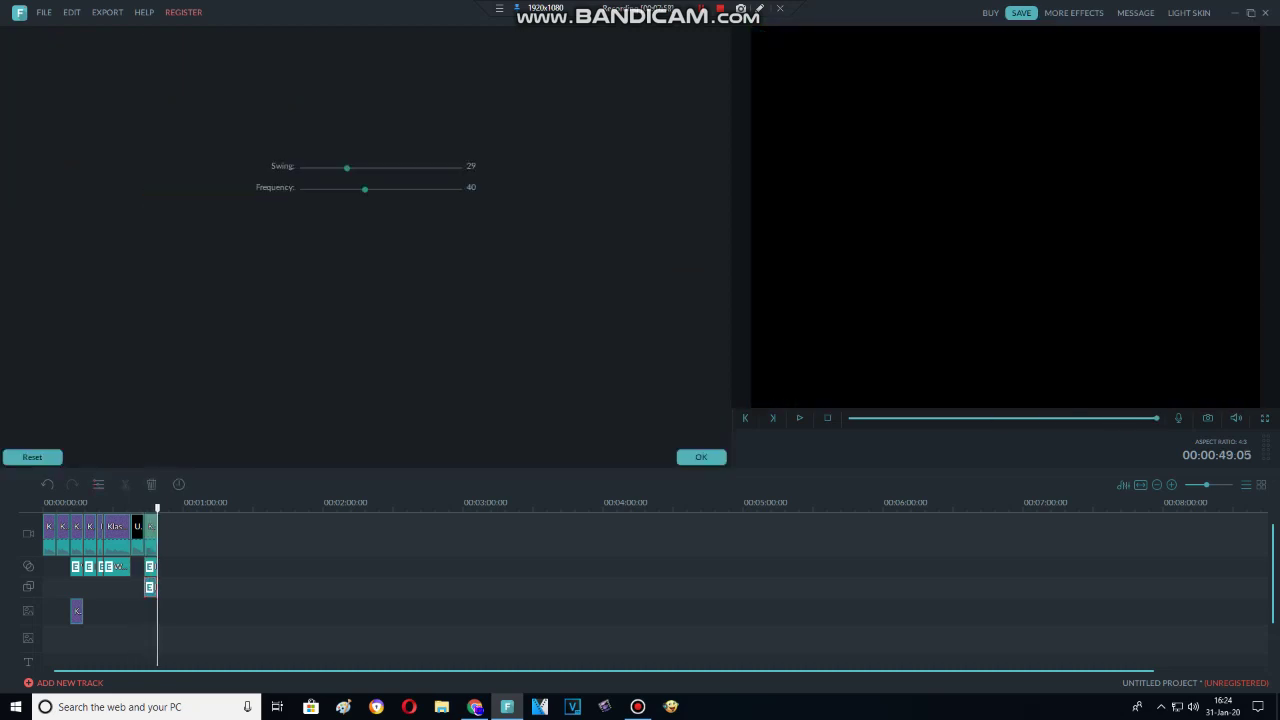
drag(347, 168, 461, 168)
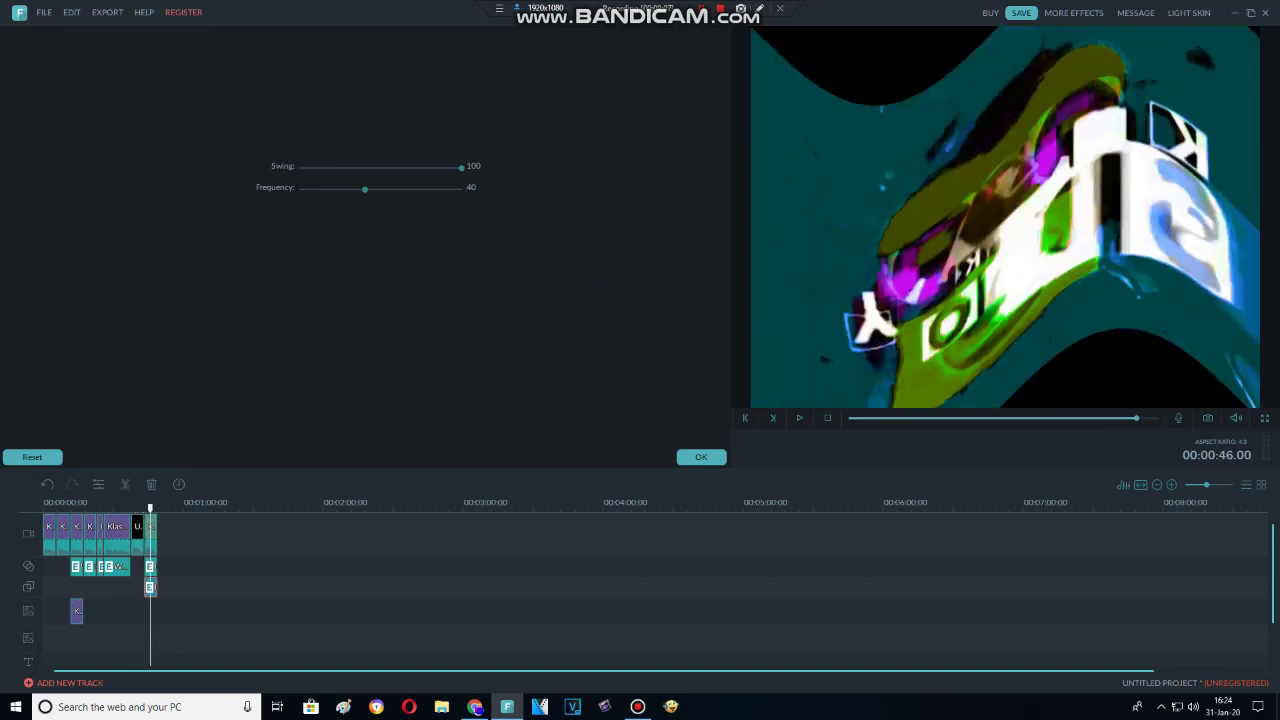
mouse_move(365, 189)
mouse_down()
mouse_move(461, 189)
mouse_move(428, 168)
mouse_move(379, 168)
mouse_up()
key(Right)
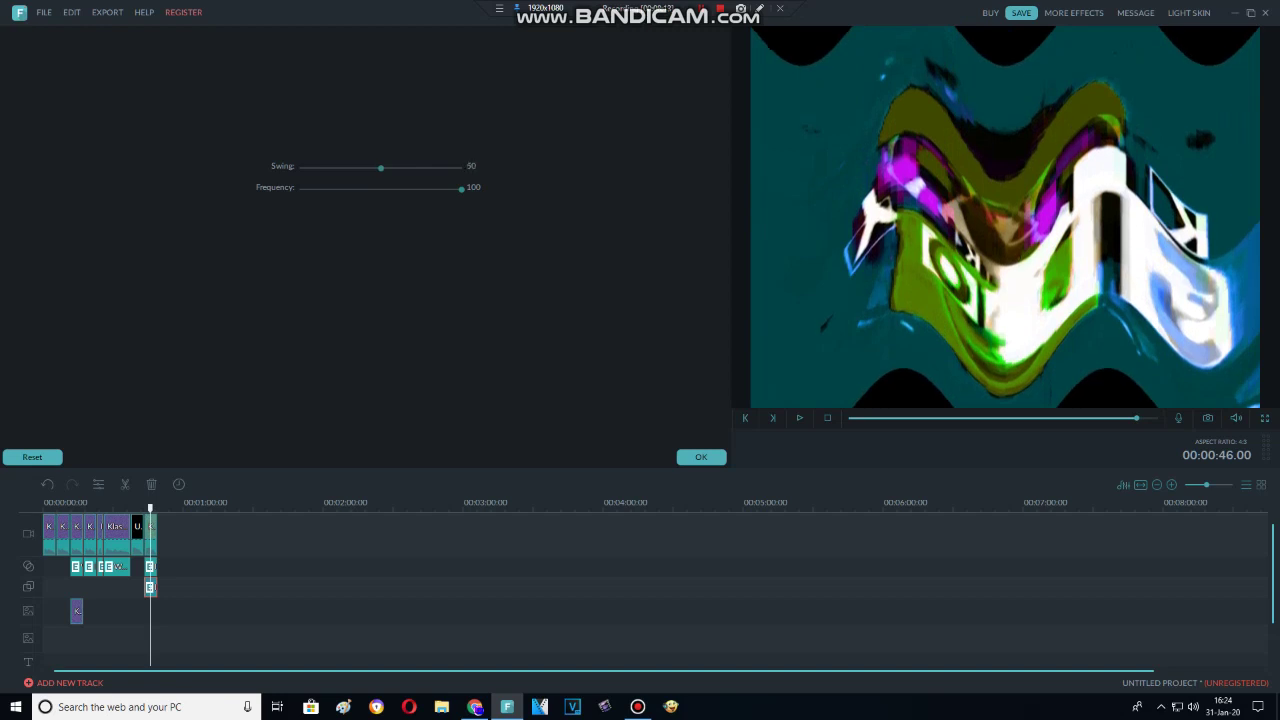
click(701, 457)
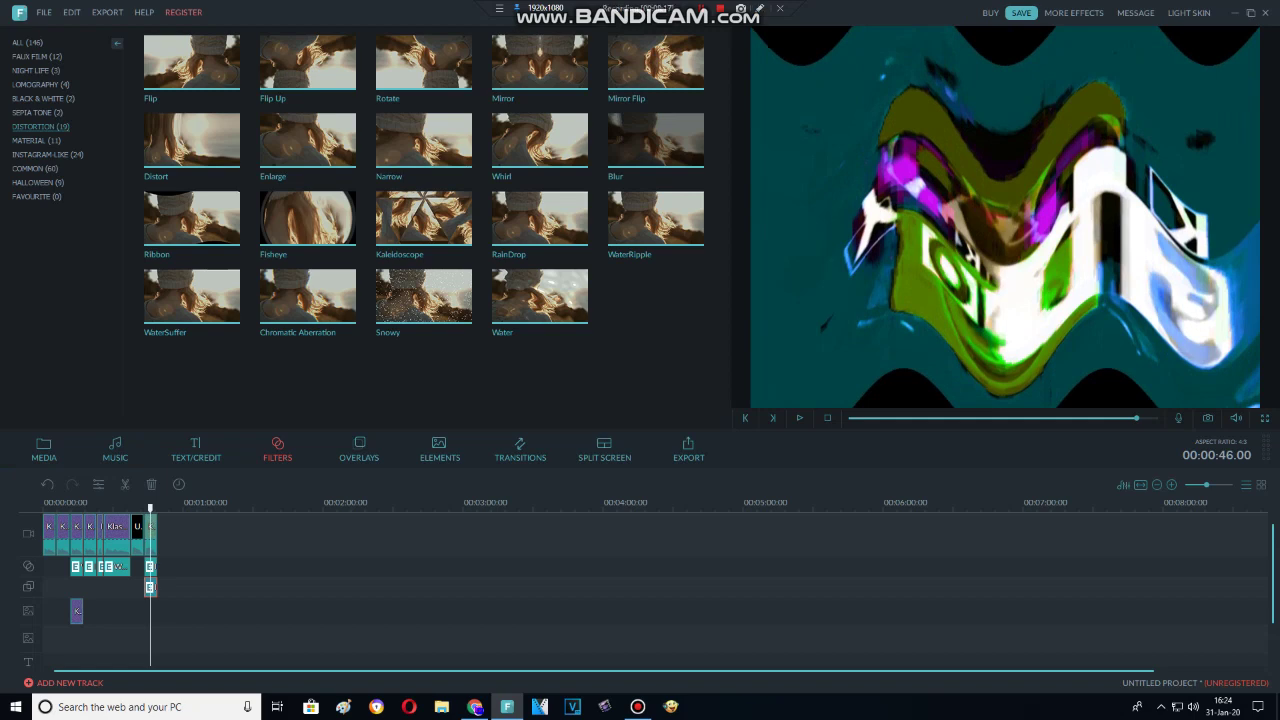
Replace the Untitled clip before the DayOut clip with the newly rendered Untitled video from the Documents folder, closing VEGAS Pro.
click(117, 535)
click(137, 535)
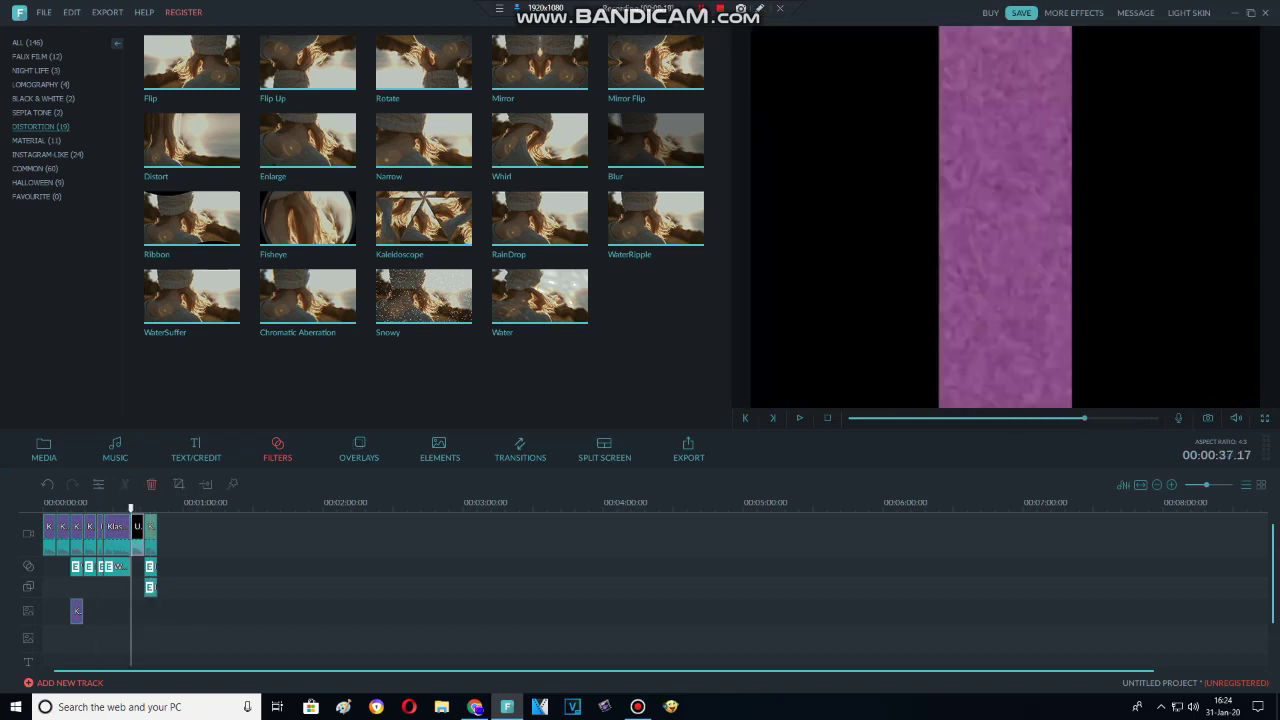
key(Delete)
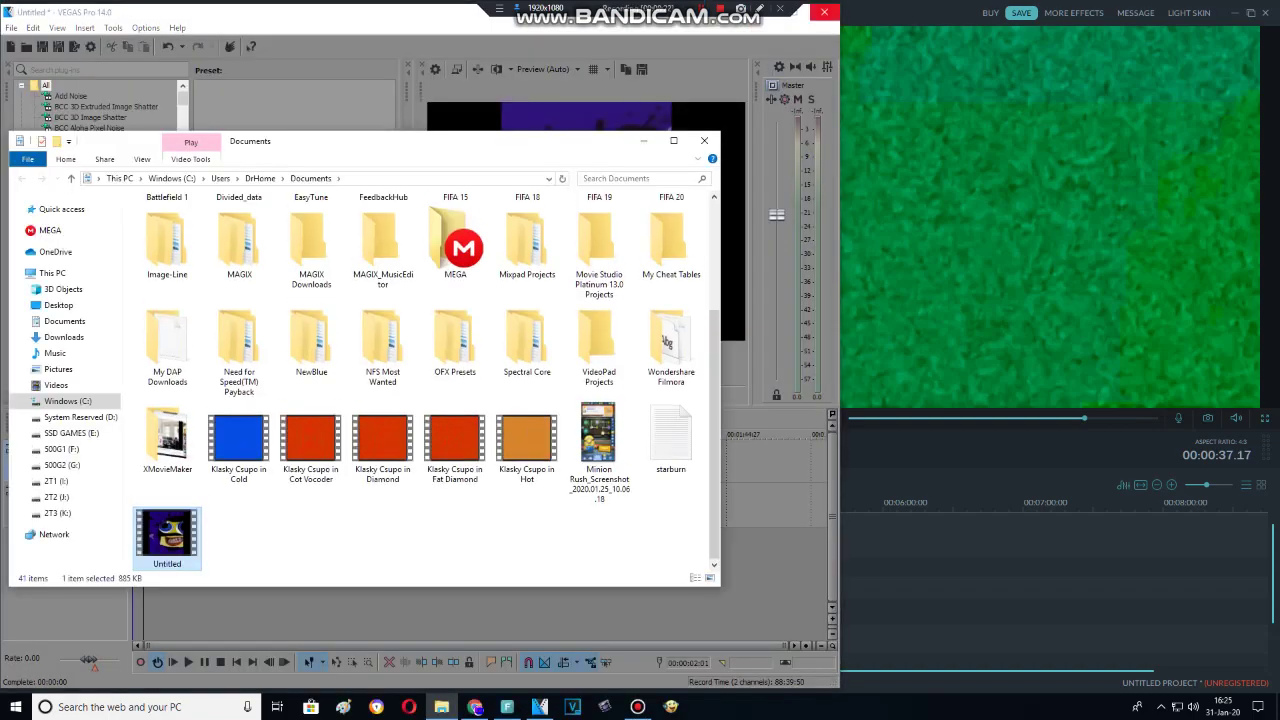
click(824, 12)
click(430, 283)
drag(168, 537, 320, 342)
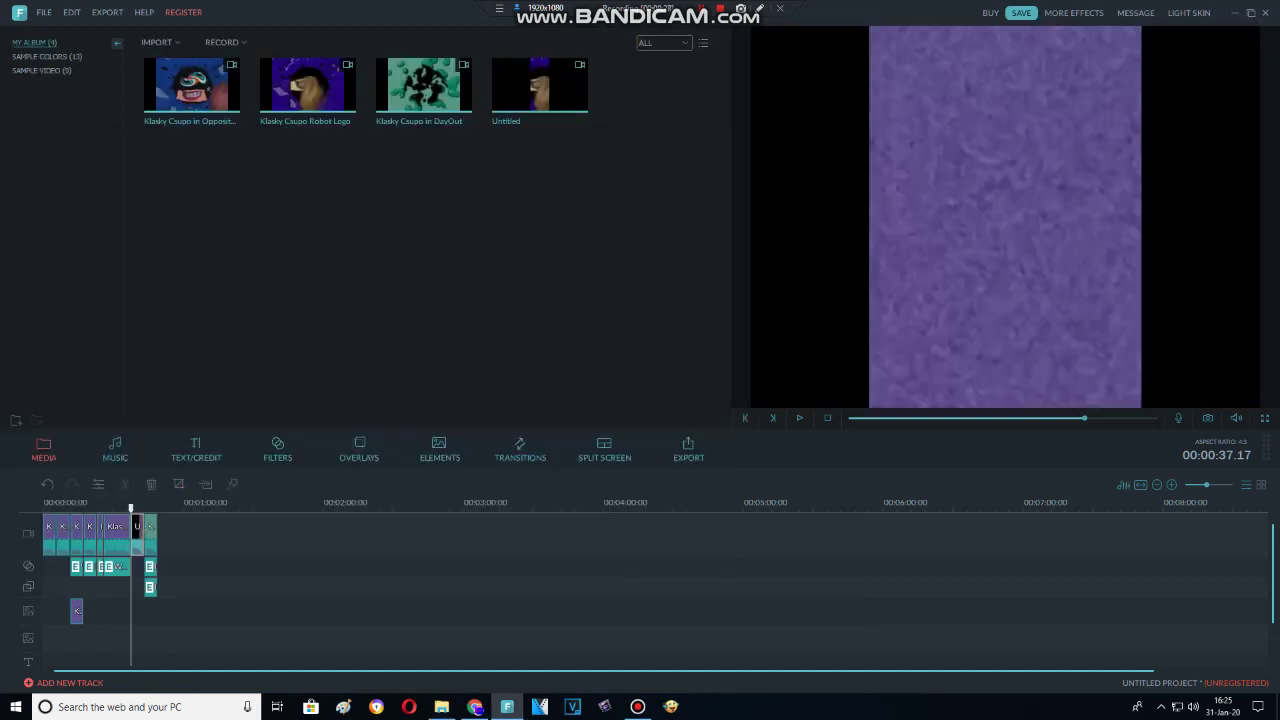
Set the new Untitled clip's hue to 19 and its audio pitch to -11.
double_click(137, 534)
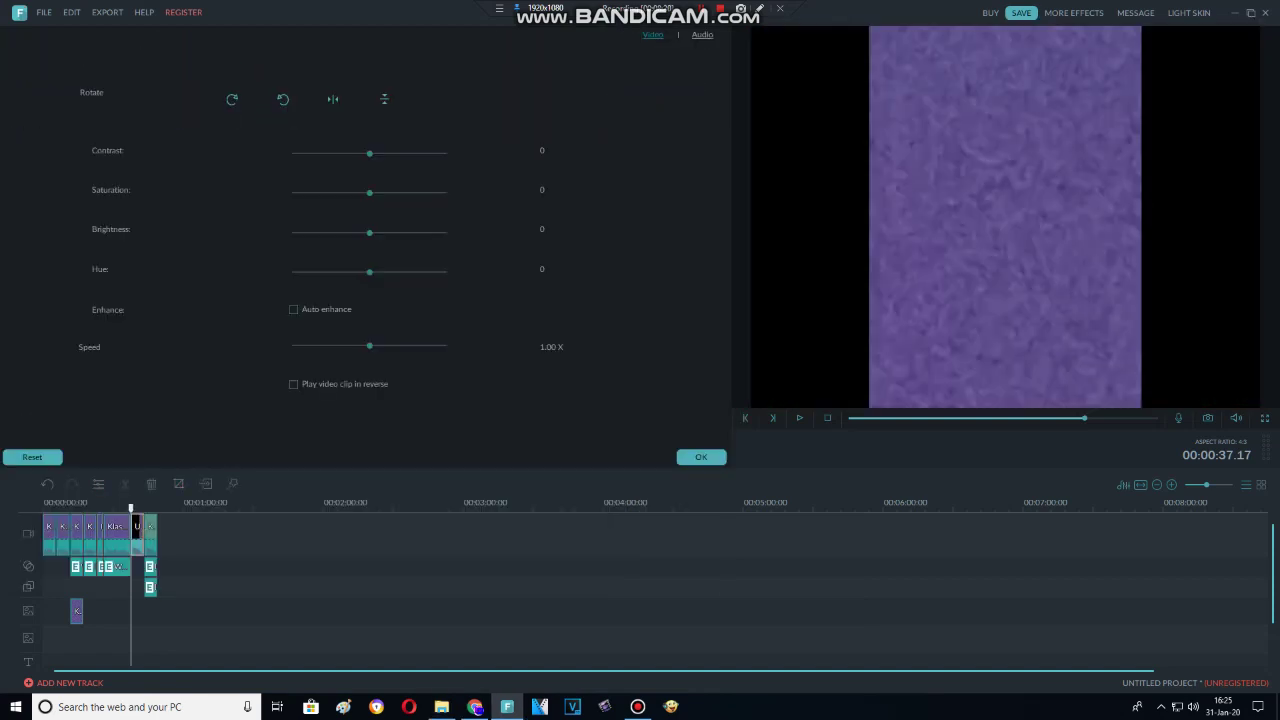
drag(370, 272, 384, 272)
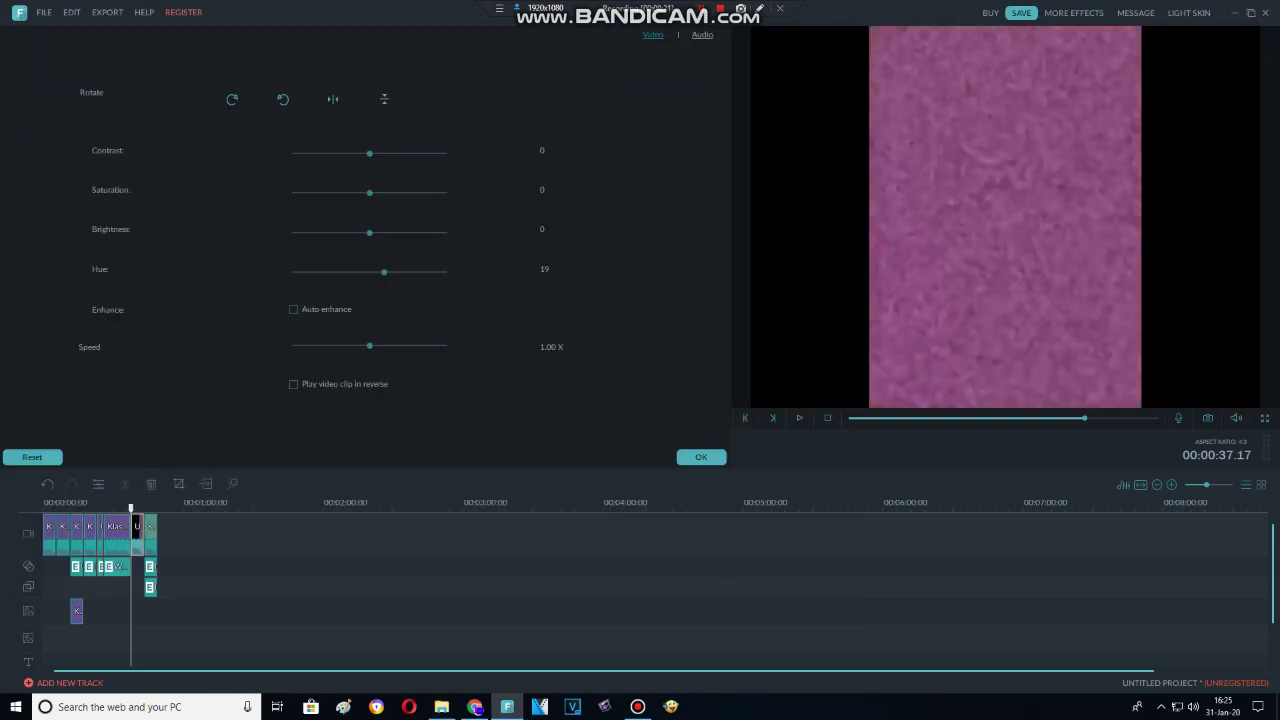
click(702, 35)
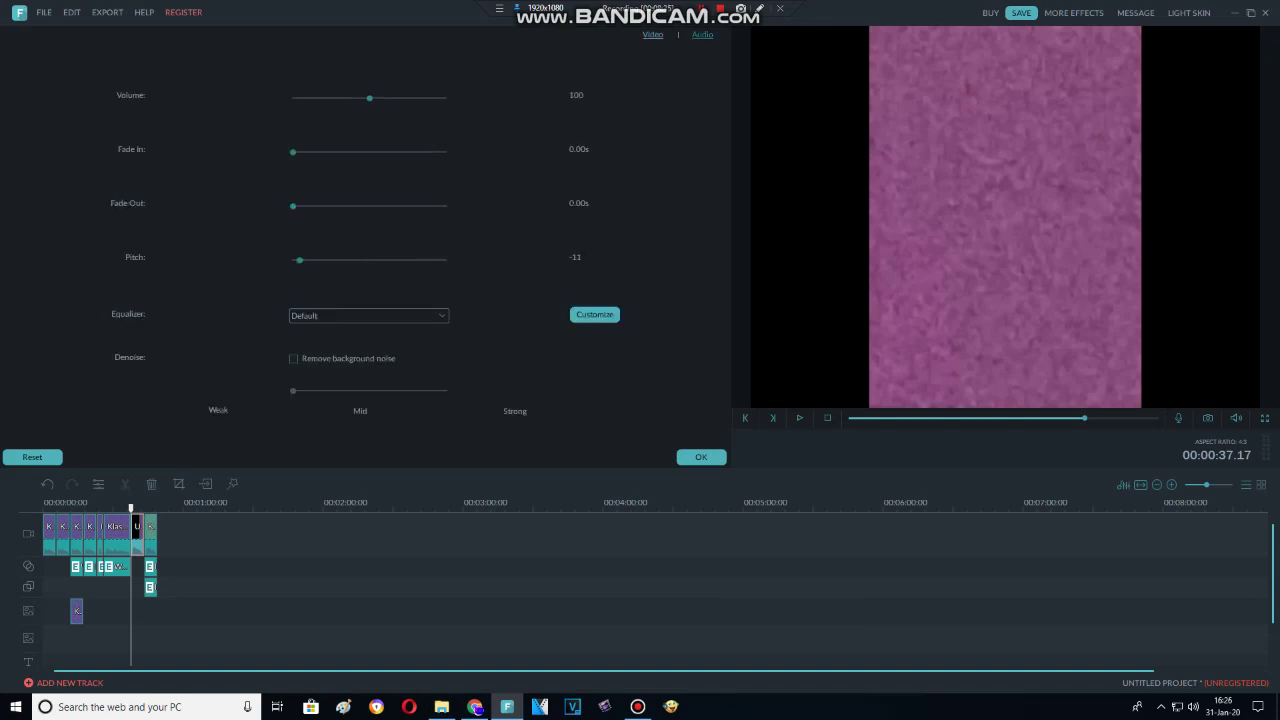
click(701, 457)
Export the project as an MP4 at 1280*720, named Klasky Csupo Effects (Sponsored by Klasky Gummy Bear Effects Round 1).
click(688, 450)
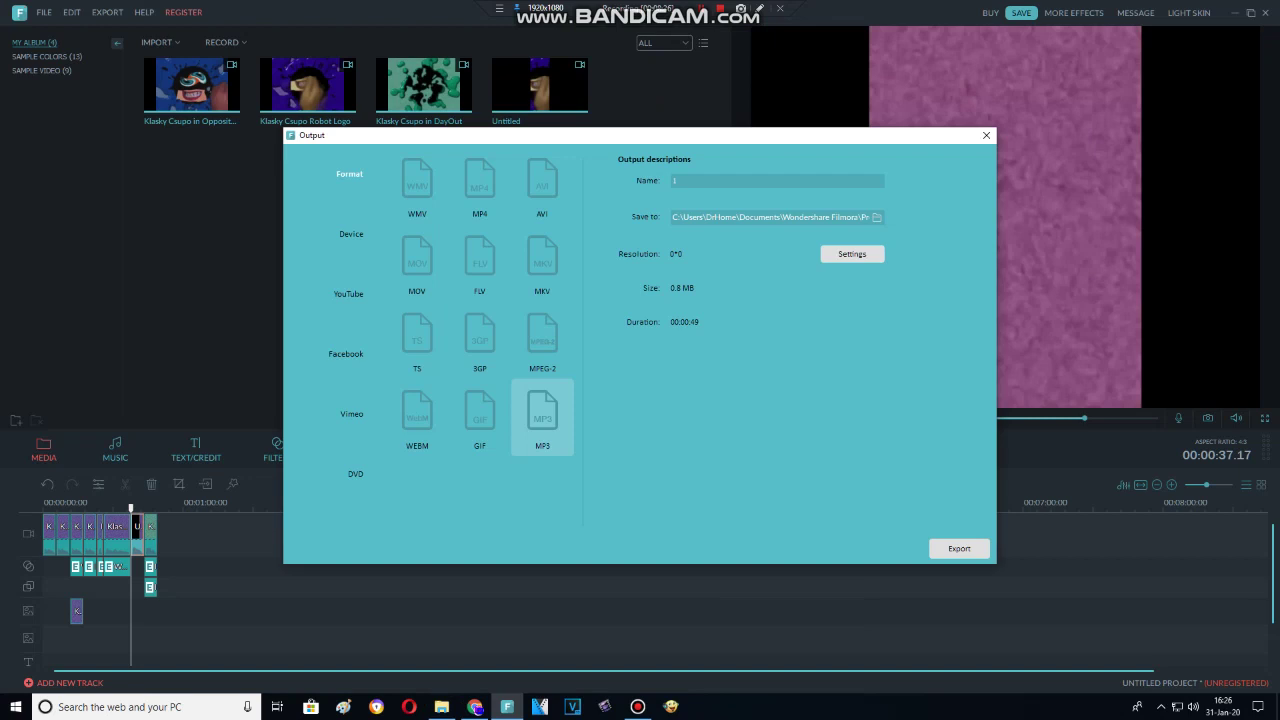
click(480, 186)
click(417, 186)
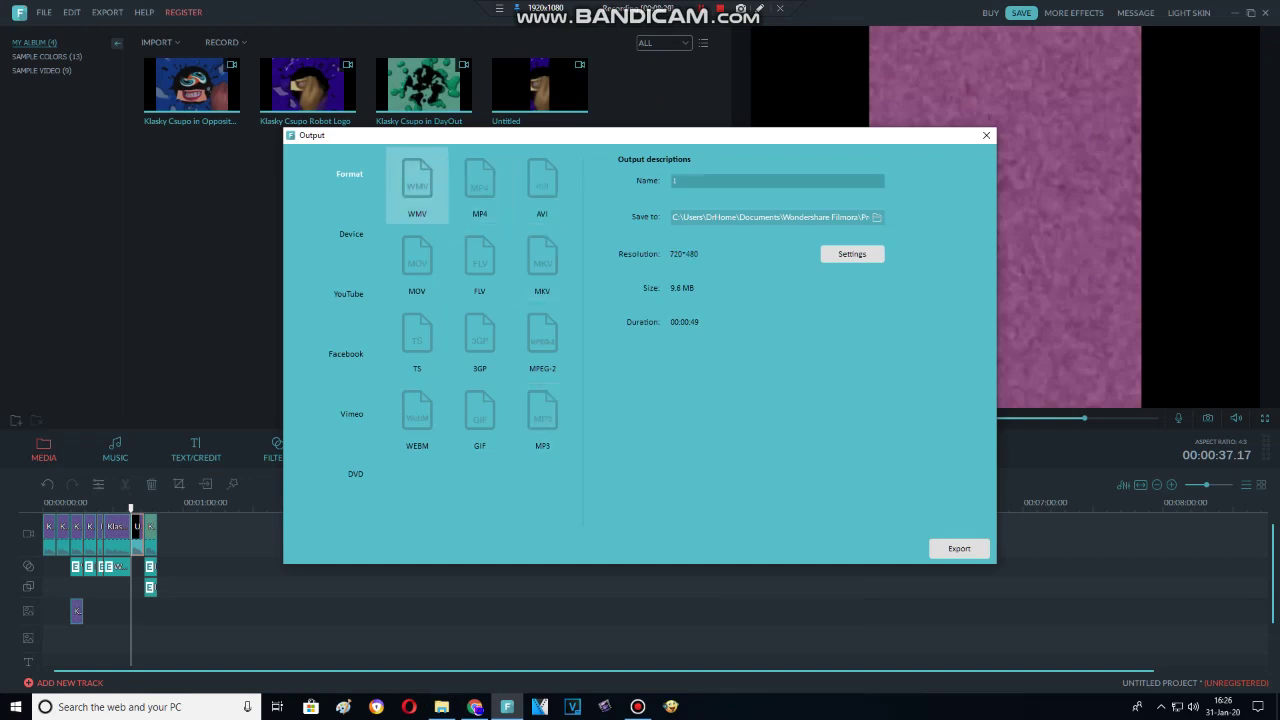
click(480, 183)
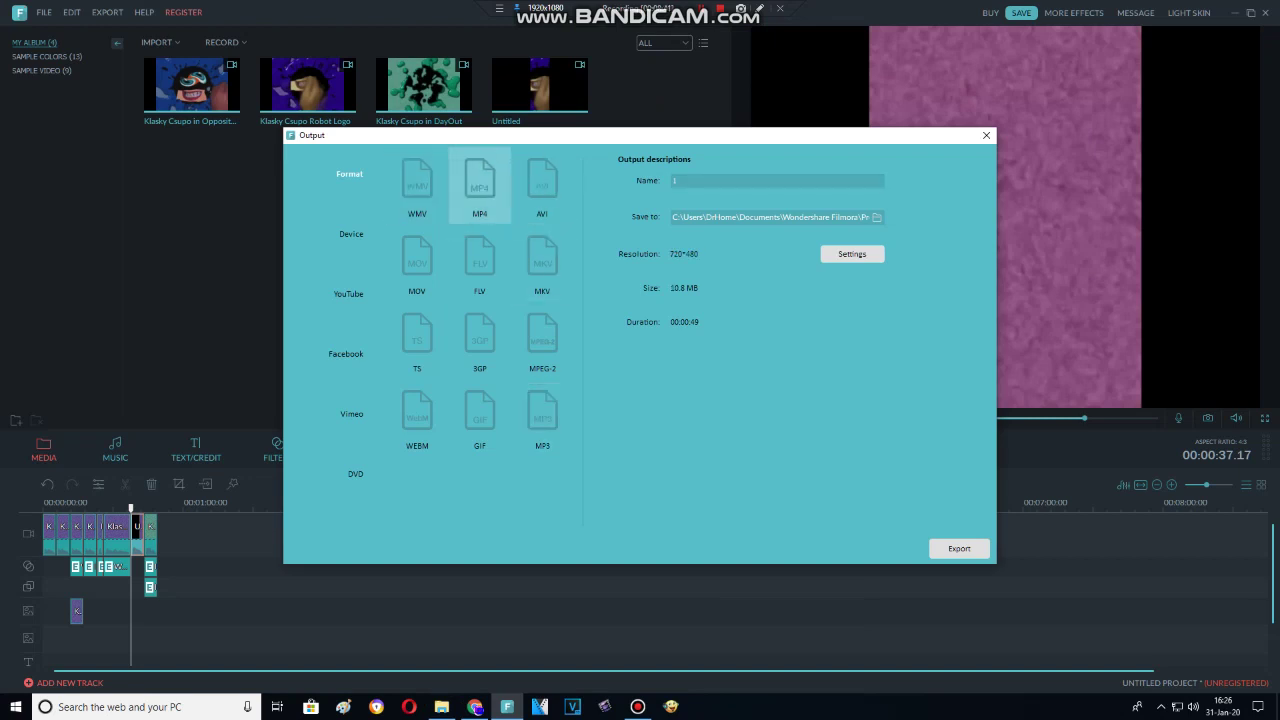
click(852, 254)
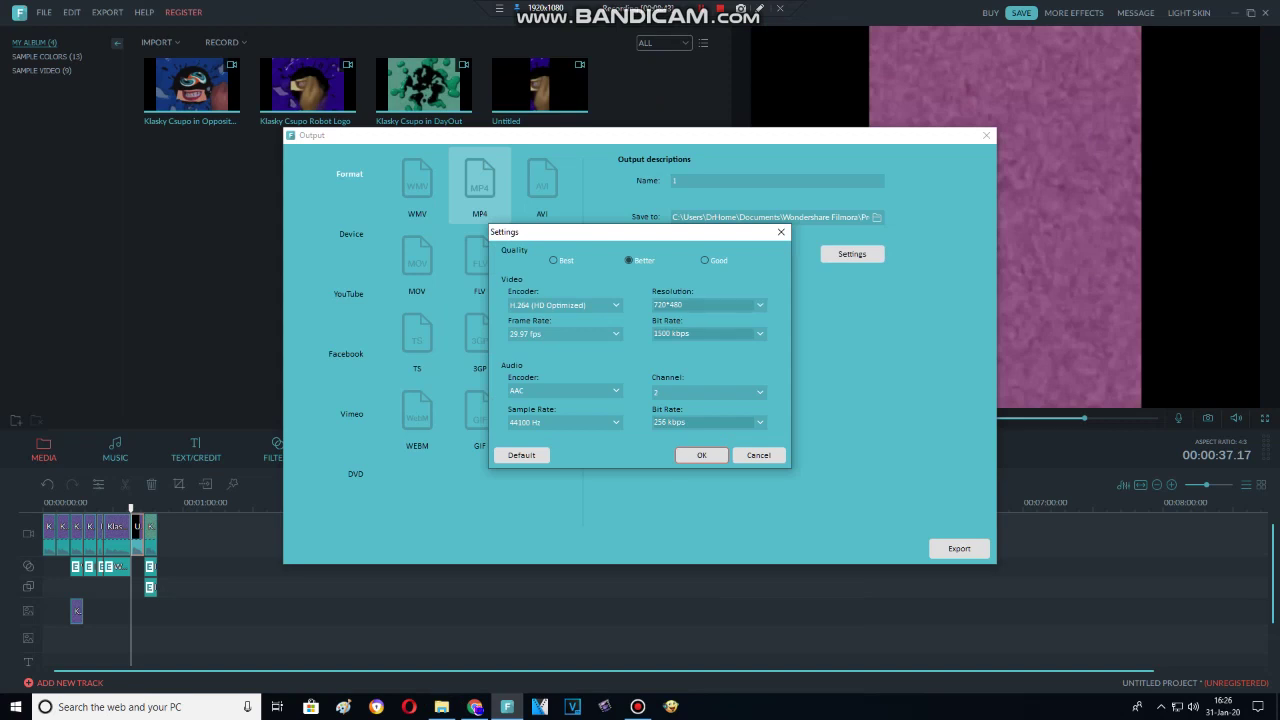
click(760, 305)
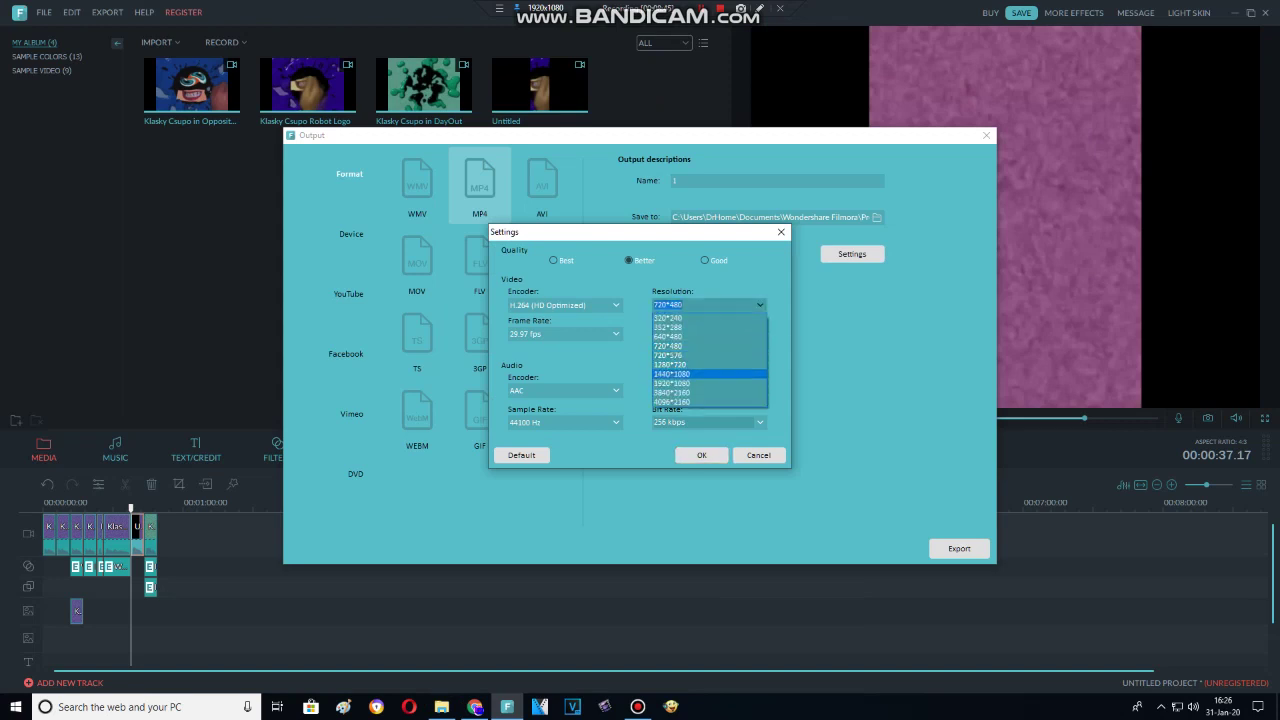
click(670, 364)
click(701, 455)
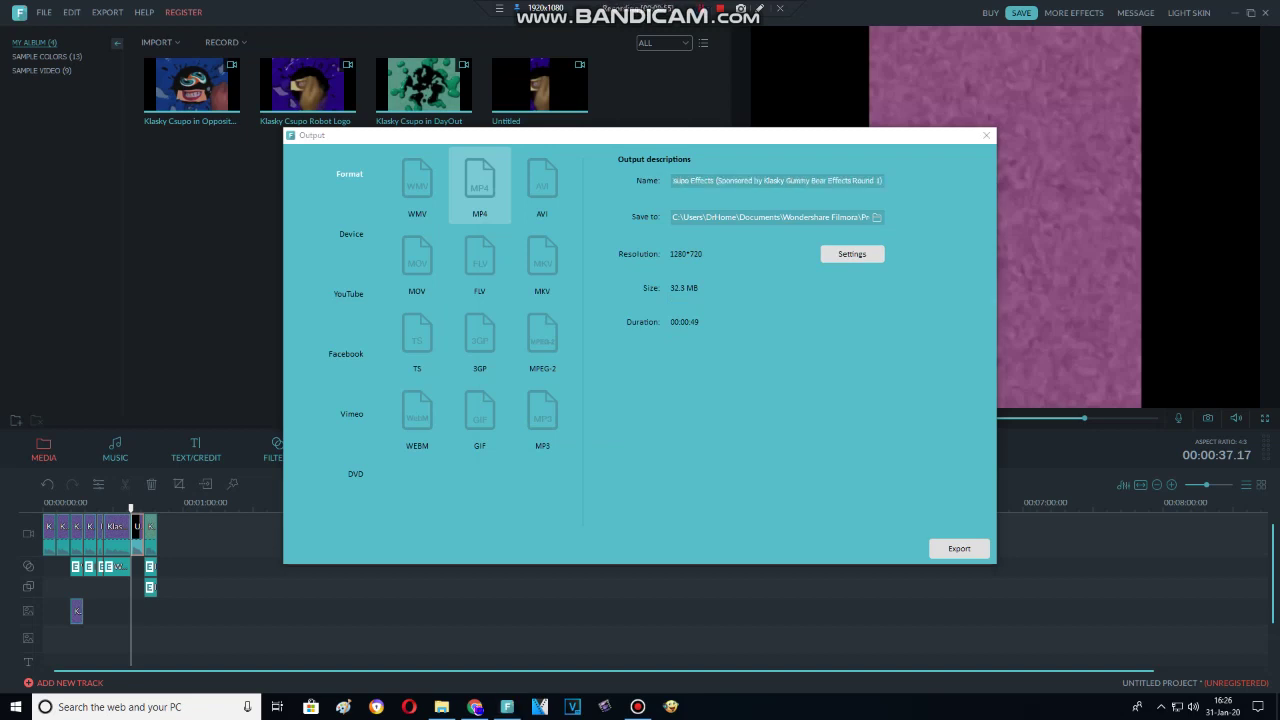
click(959, 548)
click(842, 478)
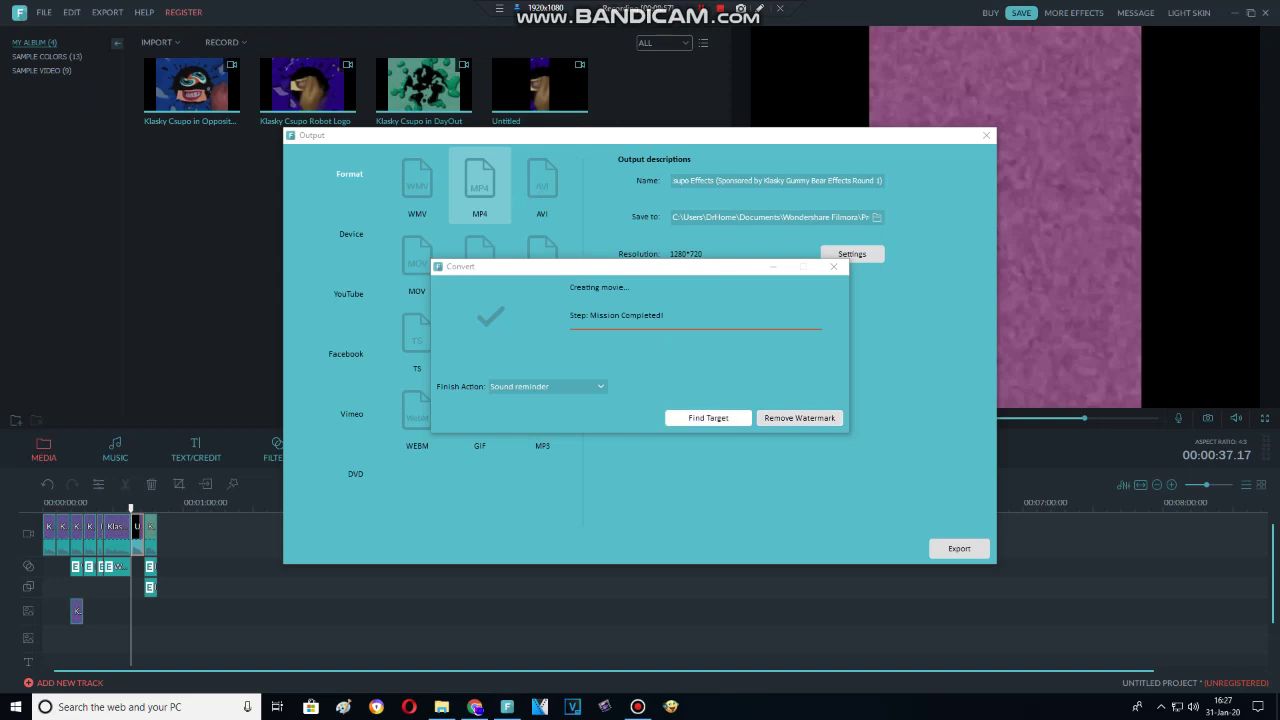
Locate the exported Klasky Csupo Effects video in the Projects folder and play it full screen.
key(Return)
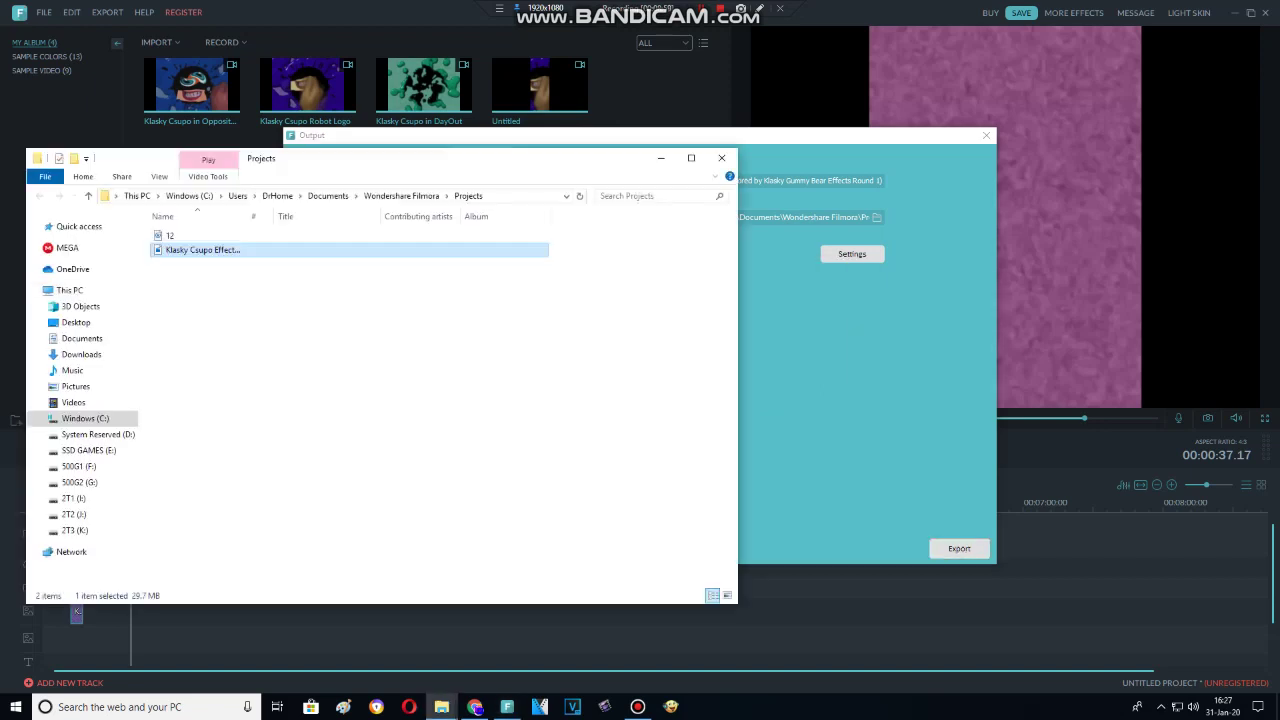
key(Return)
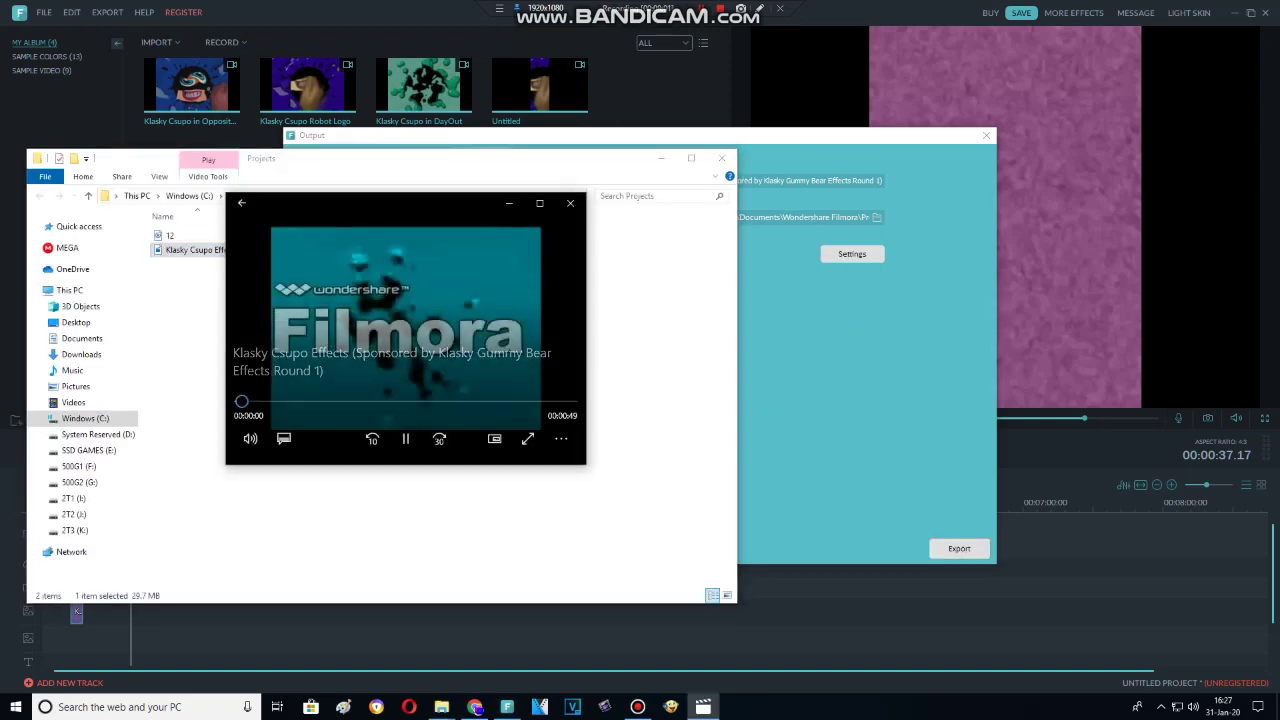
key(alt+Return)
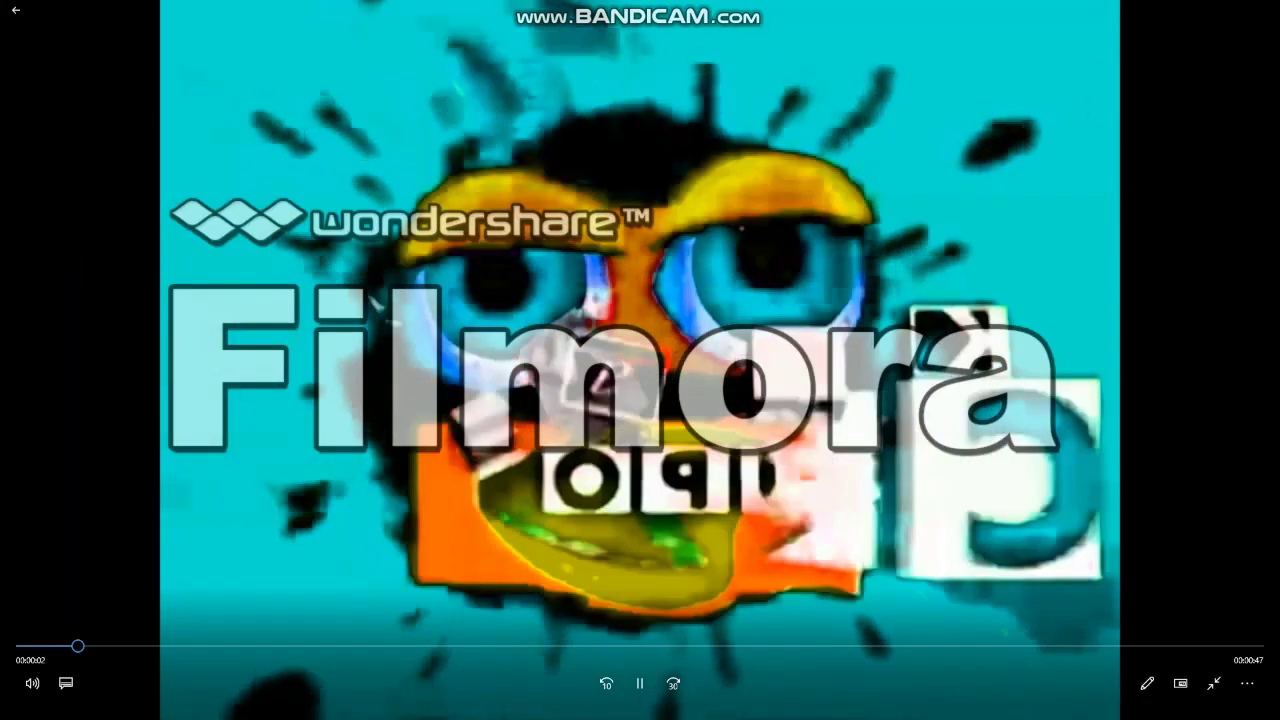